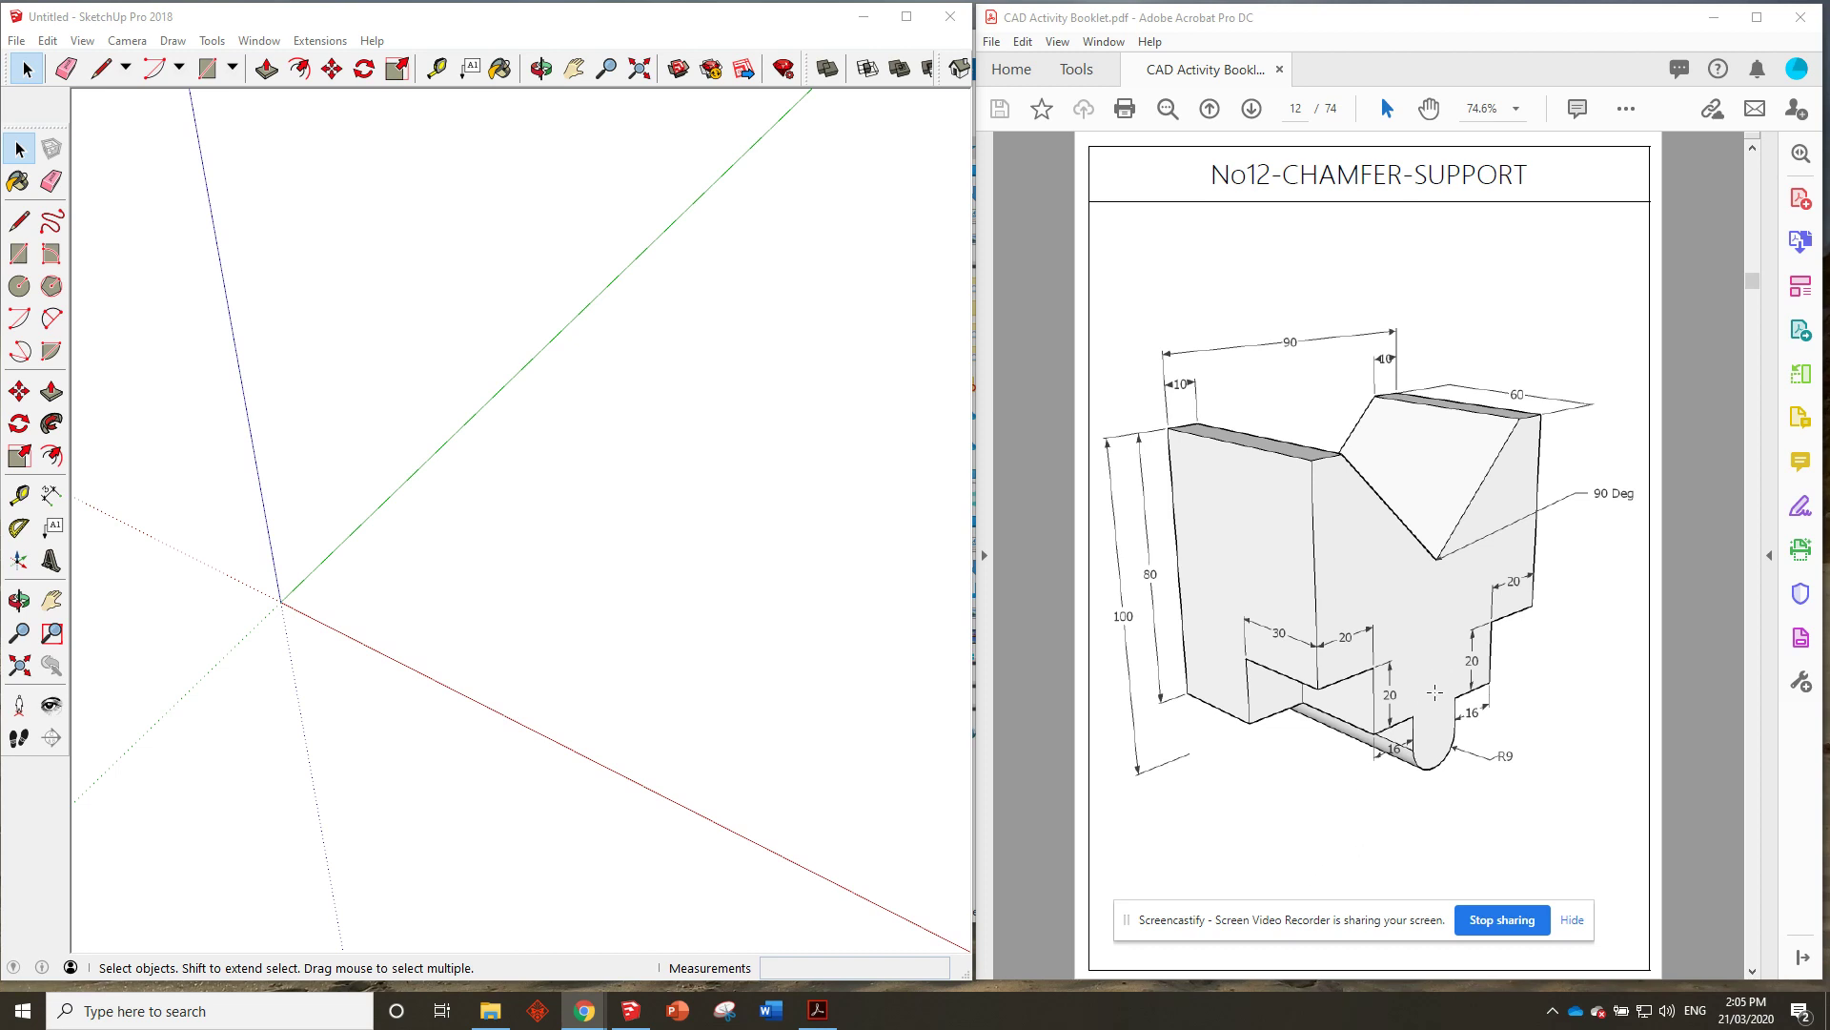
Draw a 60 by 90 mm rectangle on the ground plane, starting at the origin.
{"action": "left_click", "coordinate": [19, 254]}
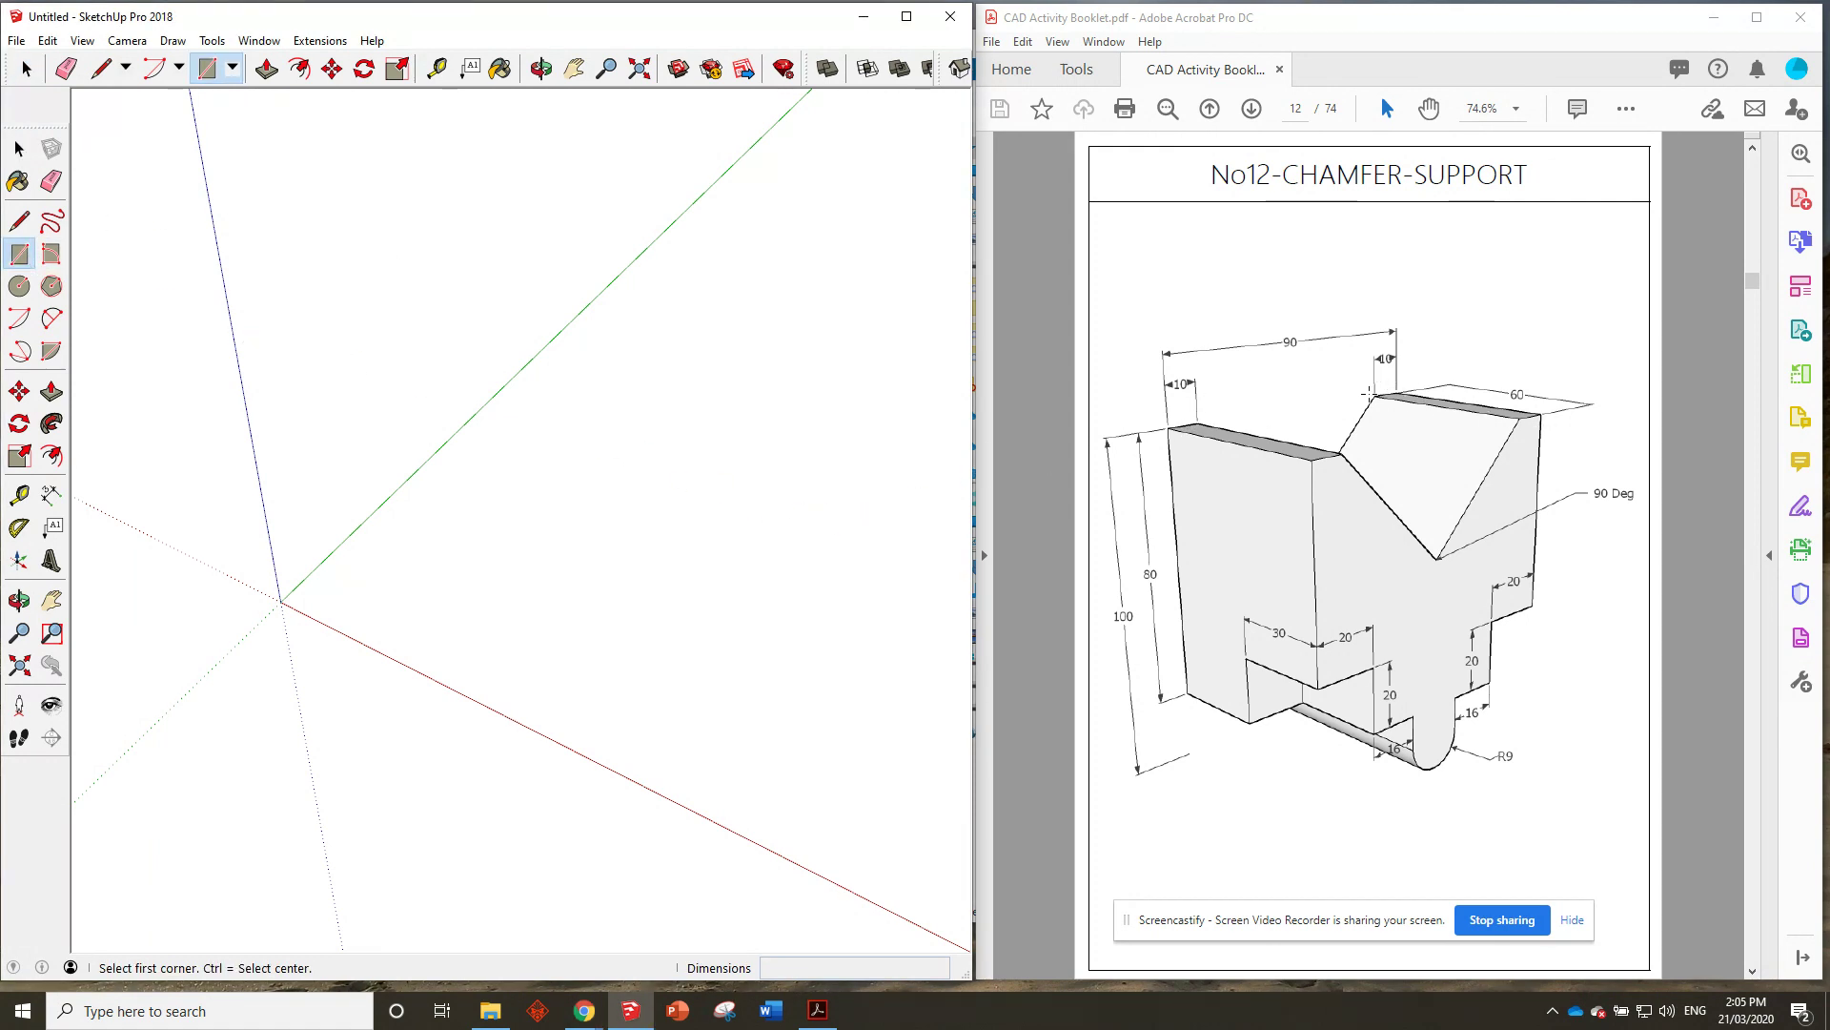
{"action": "left_click", "coordinate": [280, 601]}
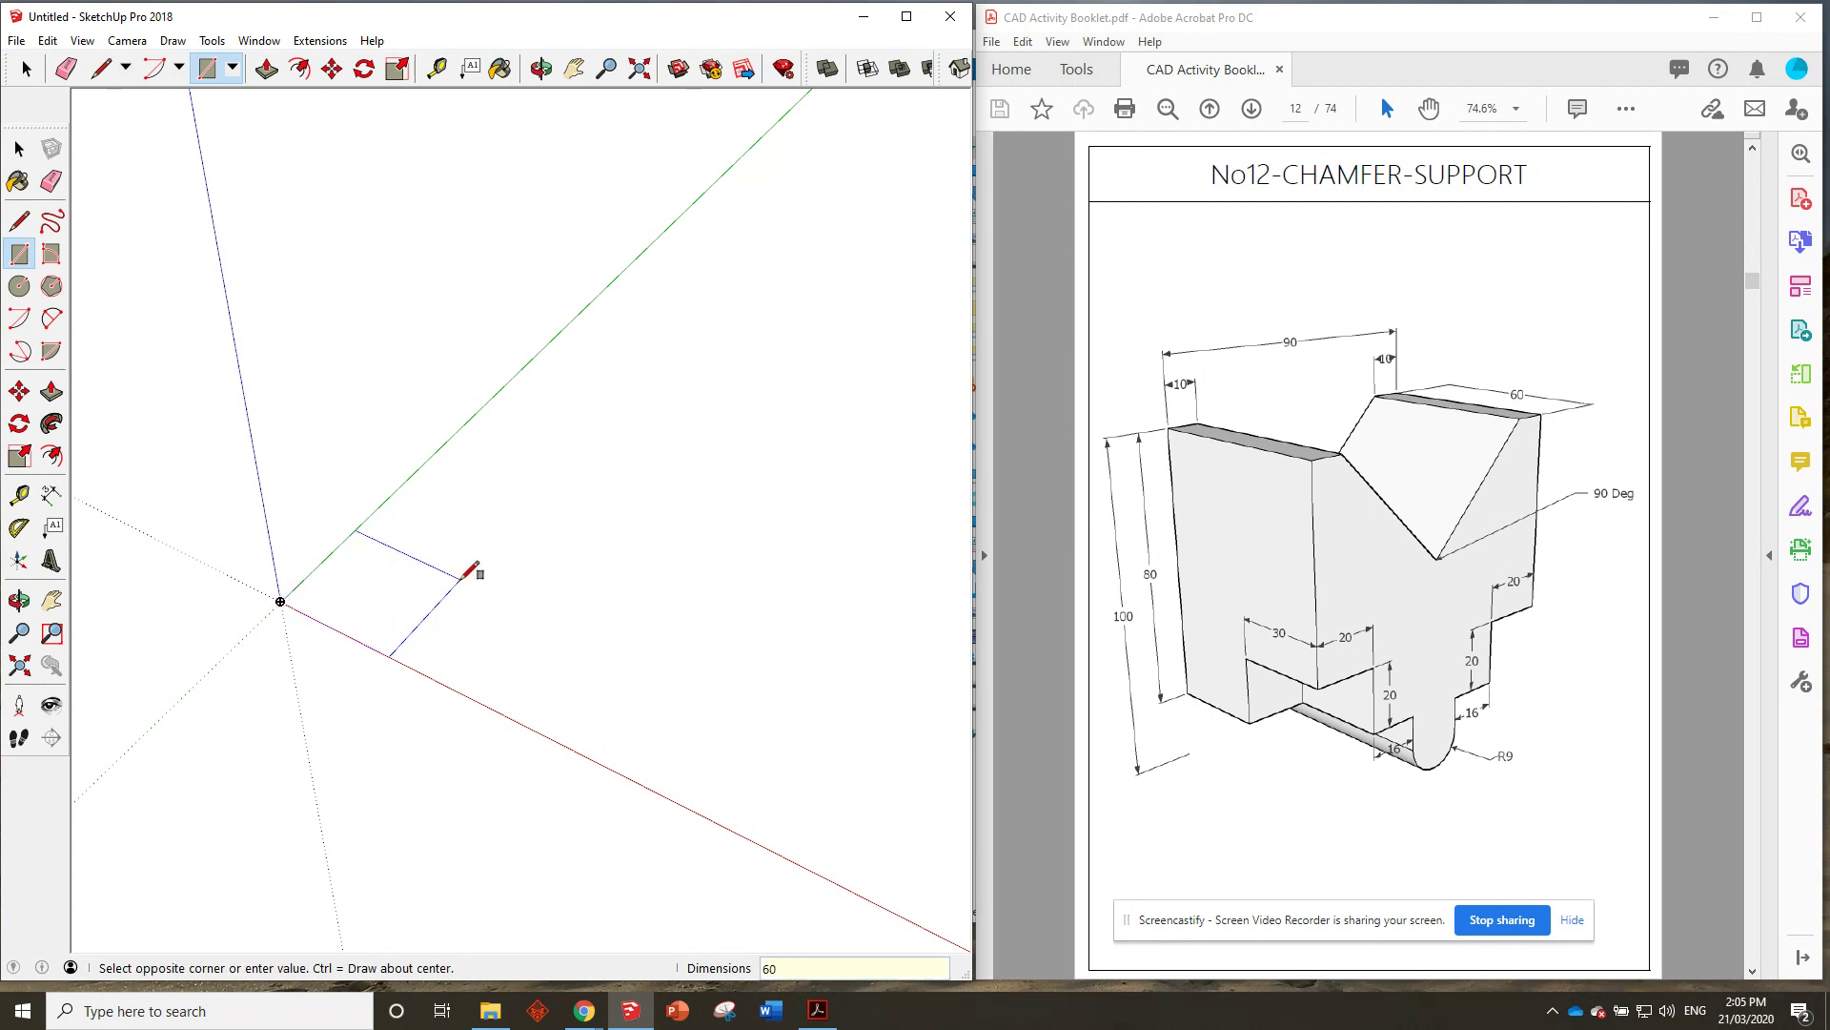
{"action": "key", "text": "Return"}
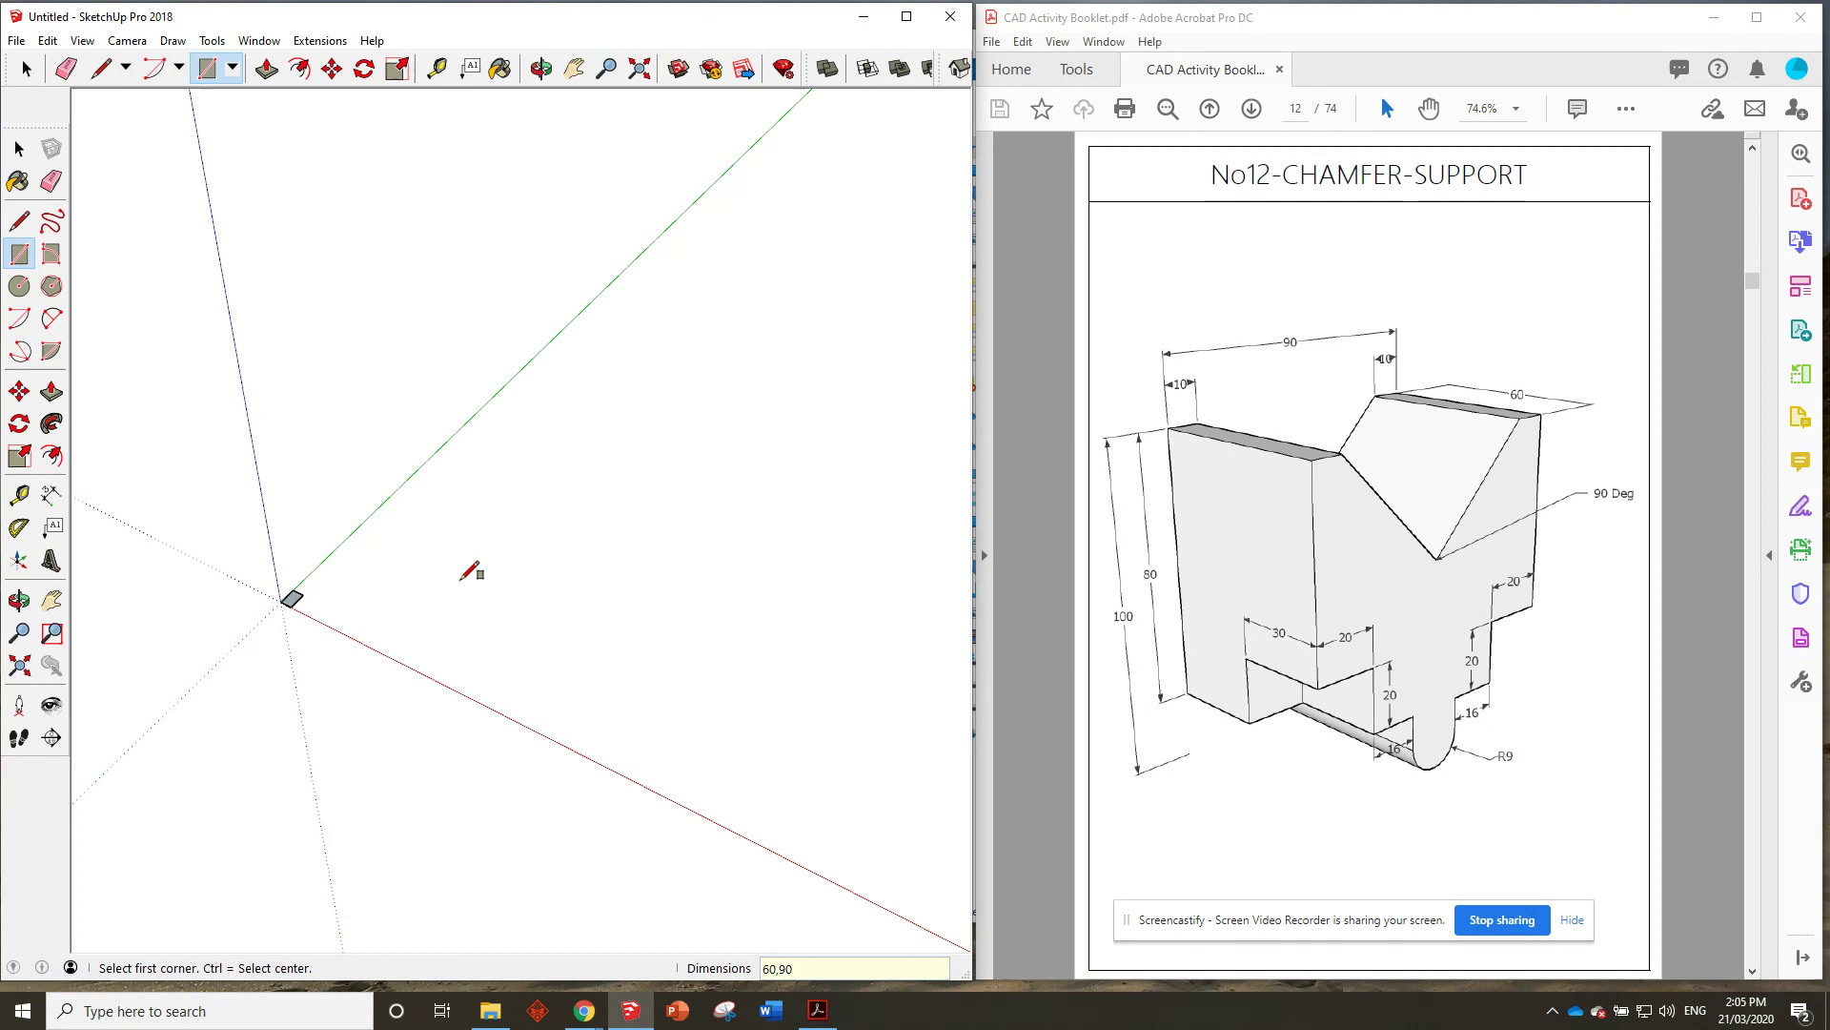
{"action": "scroll", "coordinate": [388, 667], "scroll_direction": "up", "scroll_amount": 5}
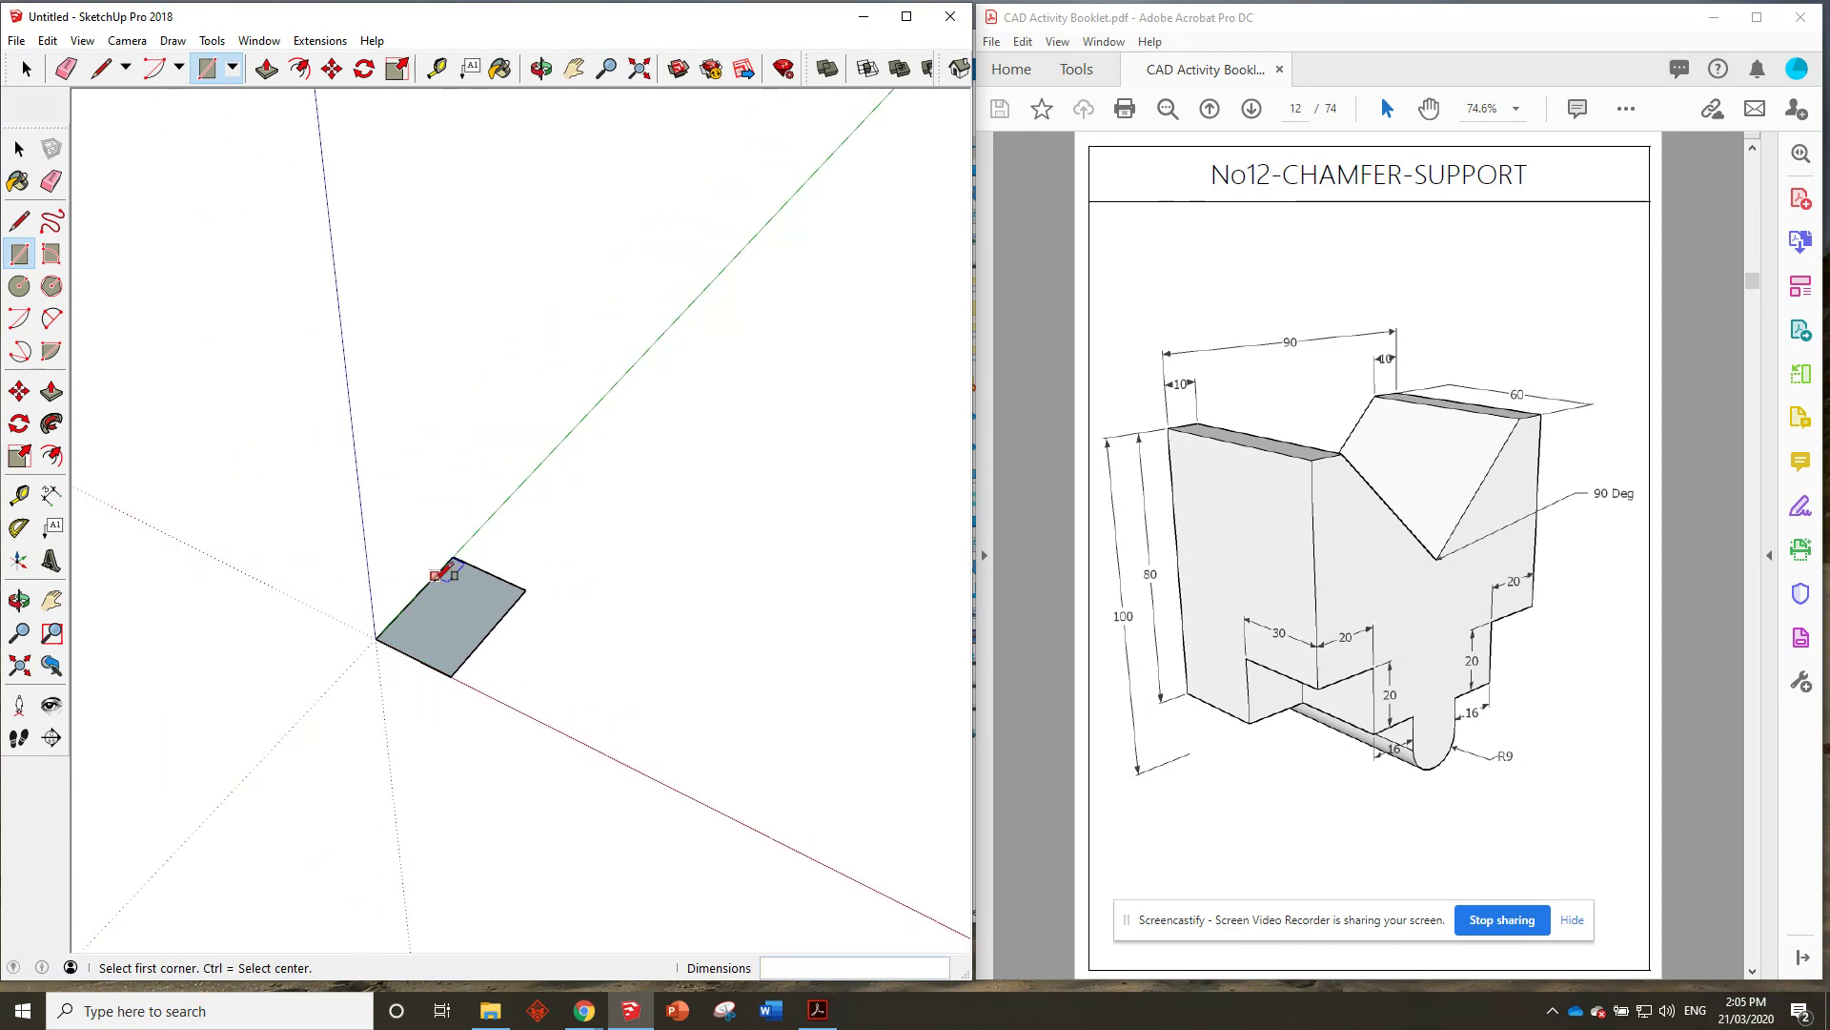
Extrude the rectangle upward 100 mm into a block with Push/Pull.
{"action": "left_click", "coordinate": [266, 68]}
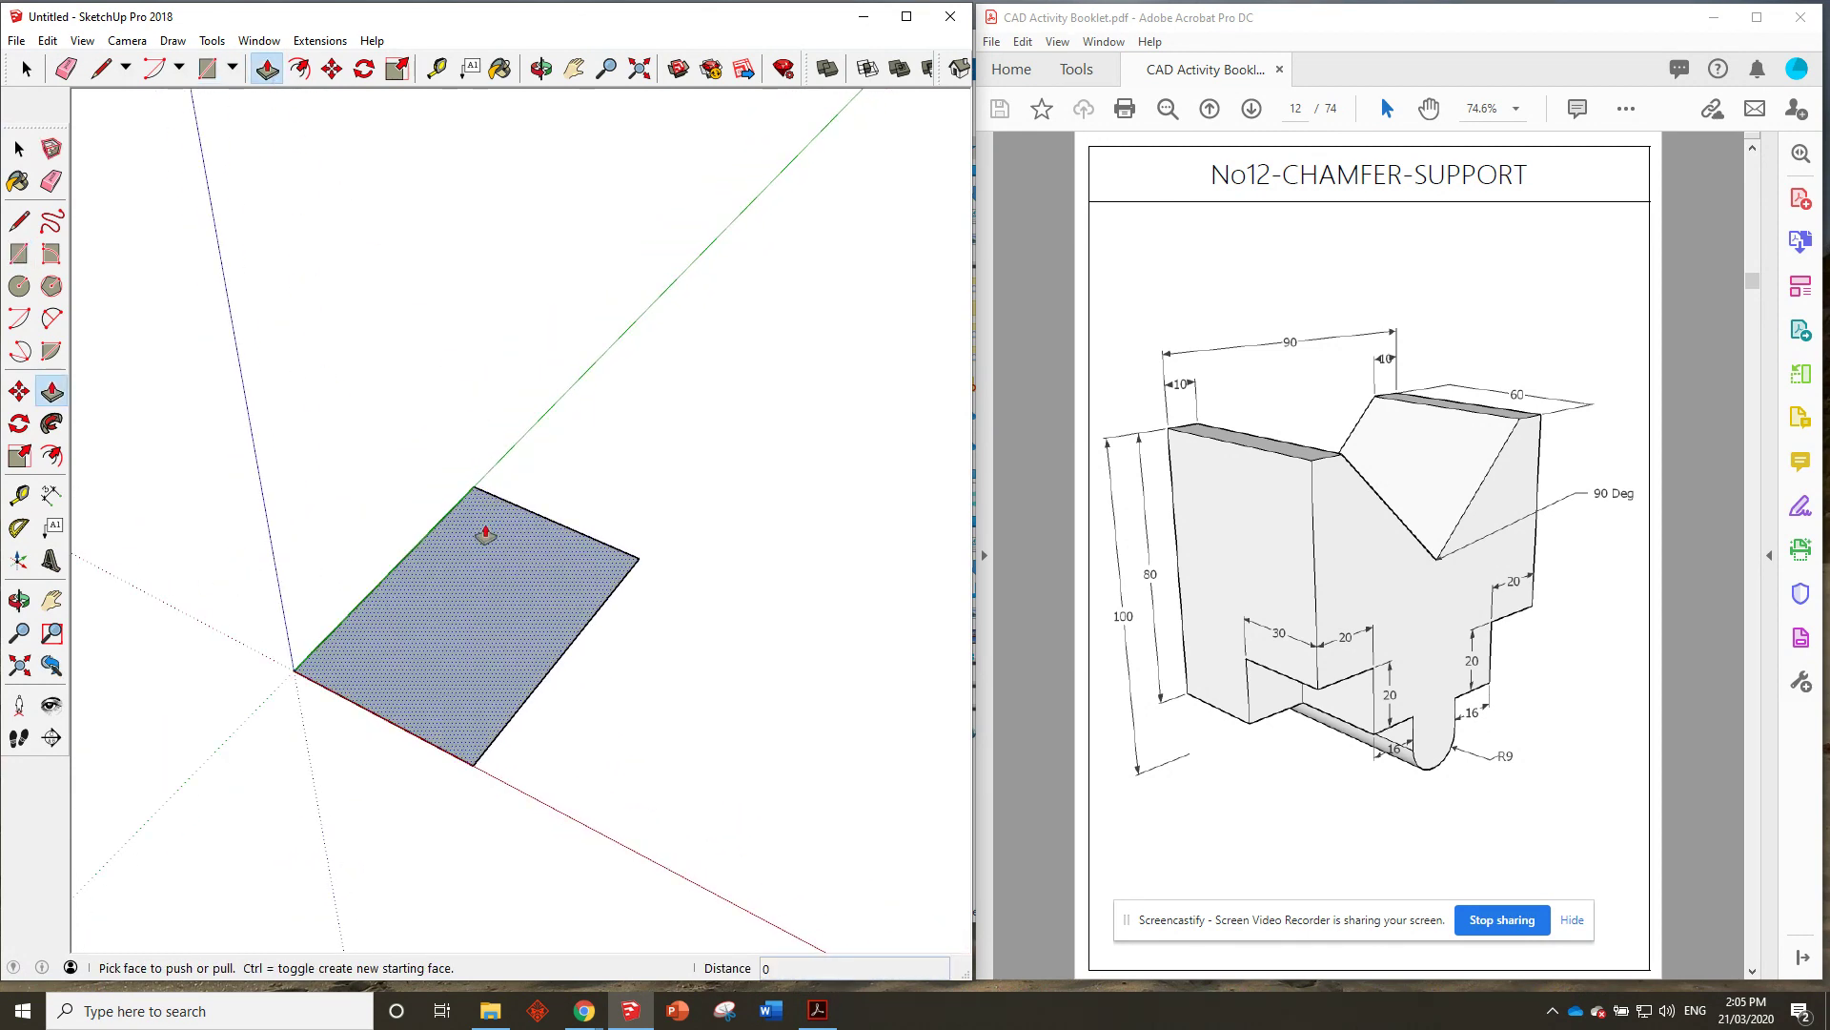
{"action": "left_click", "coordinate": [481, 534]}
{"action": "type", "text": "100"}
{"action": "key", "text": "Return"}
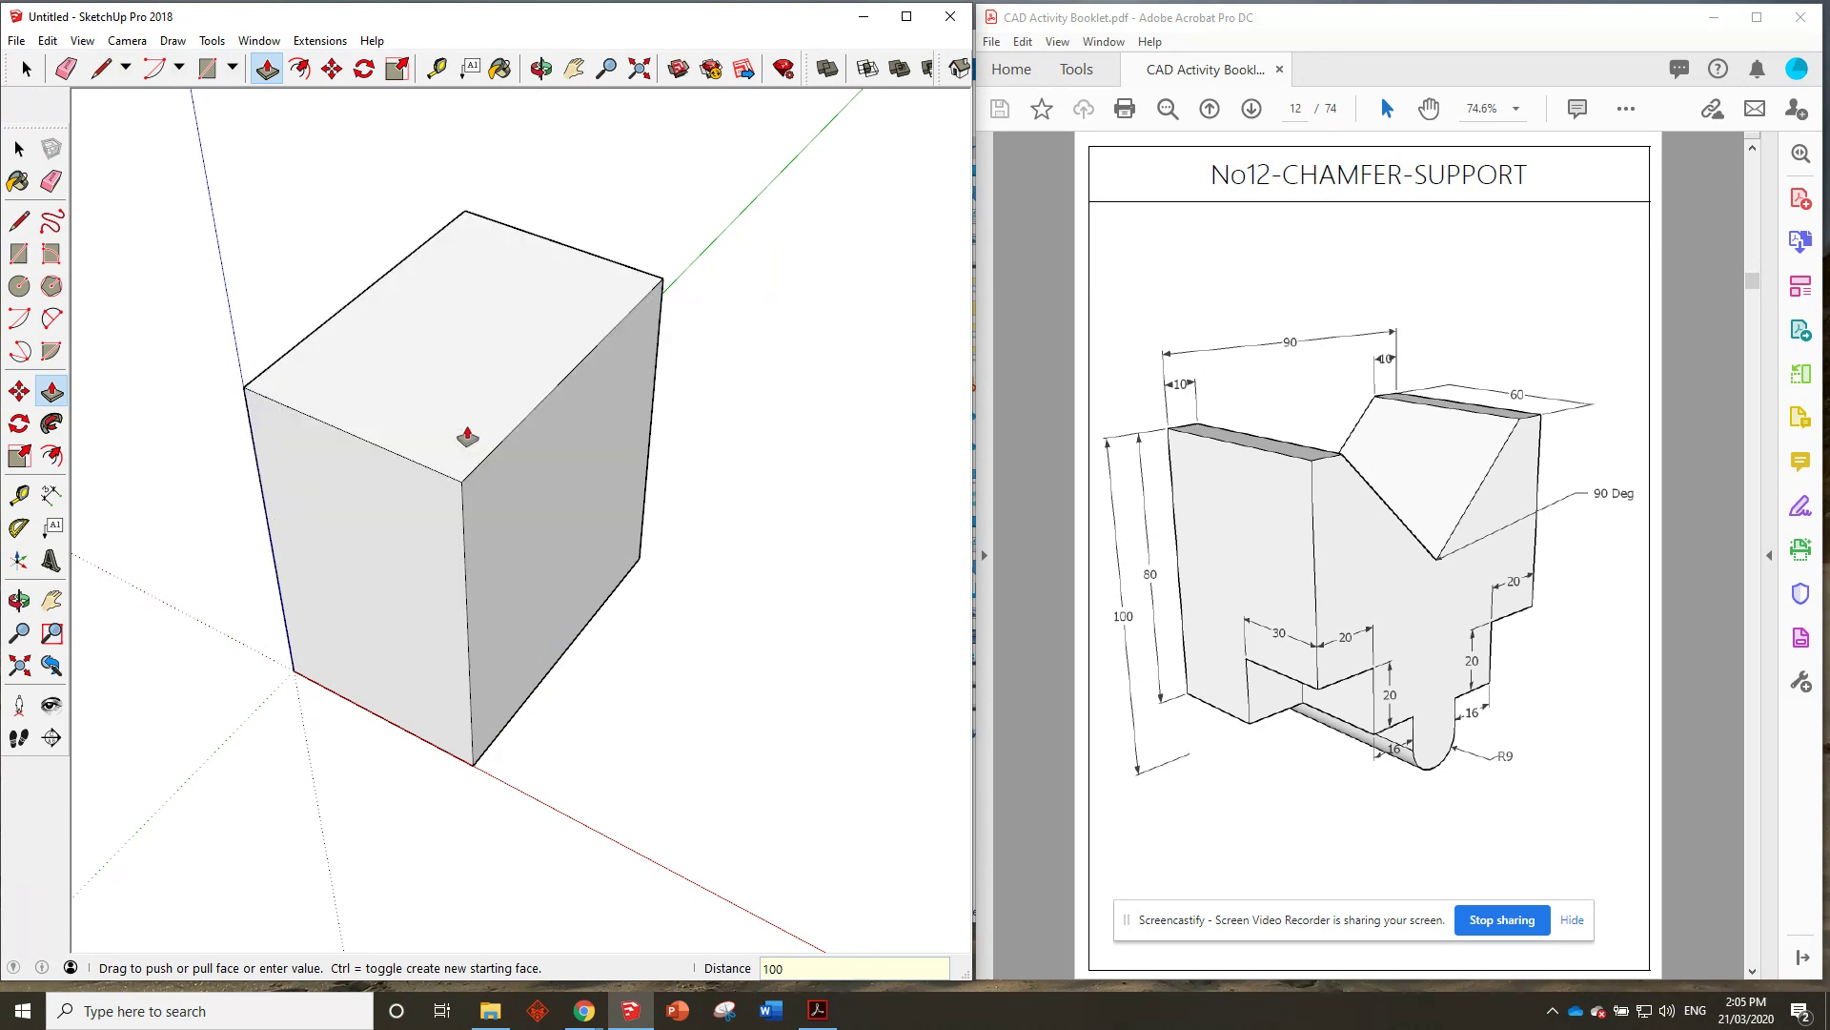
Place guide points 10 mm in from both ends of the block's 90 mm top edge.
{"action": "middle_click_drag", "start_coordinate": [491, 364], "coordinate": [357, 279]}
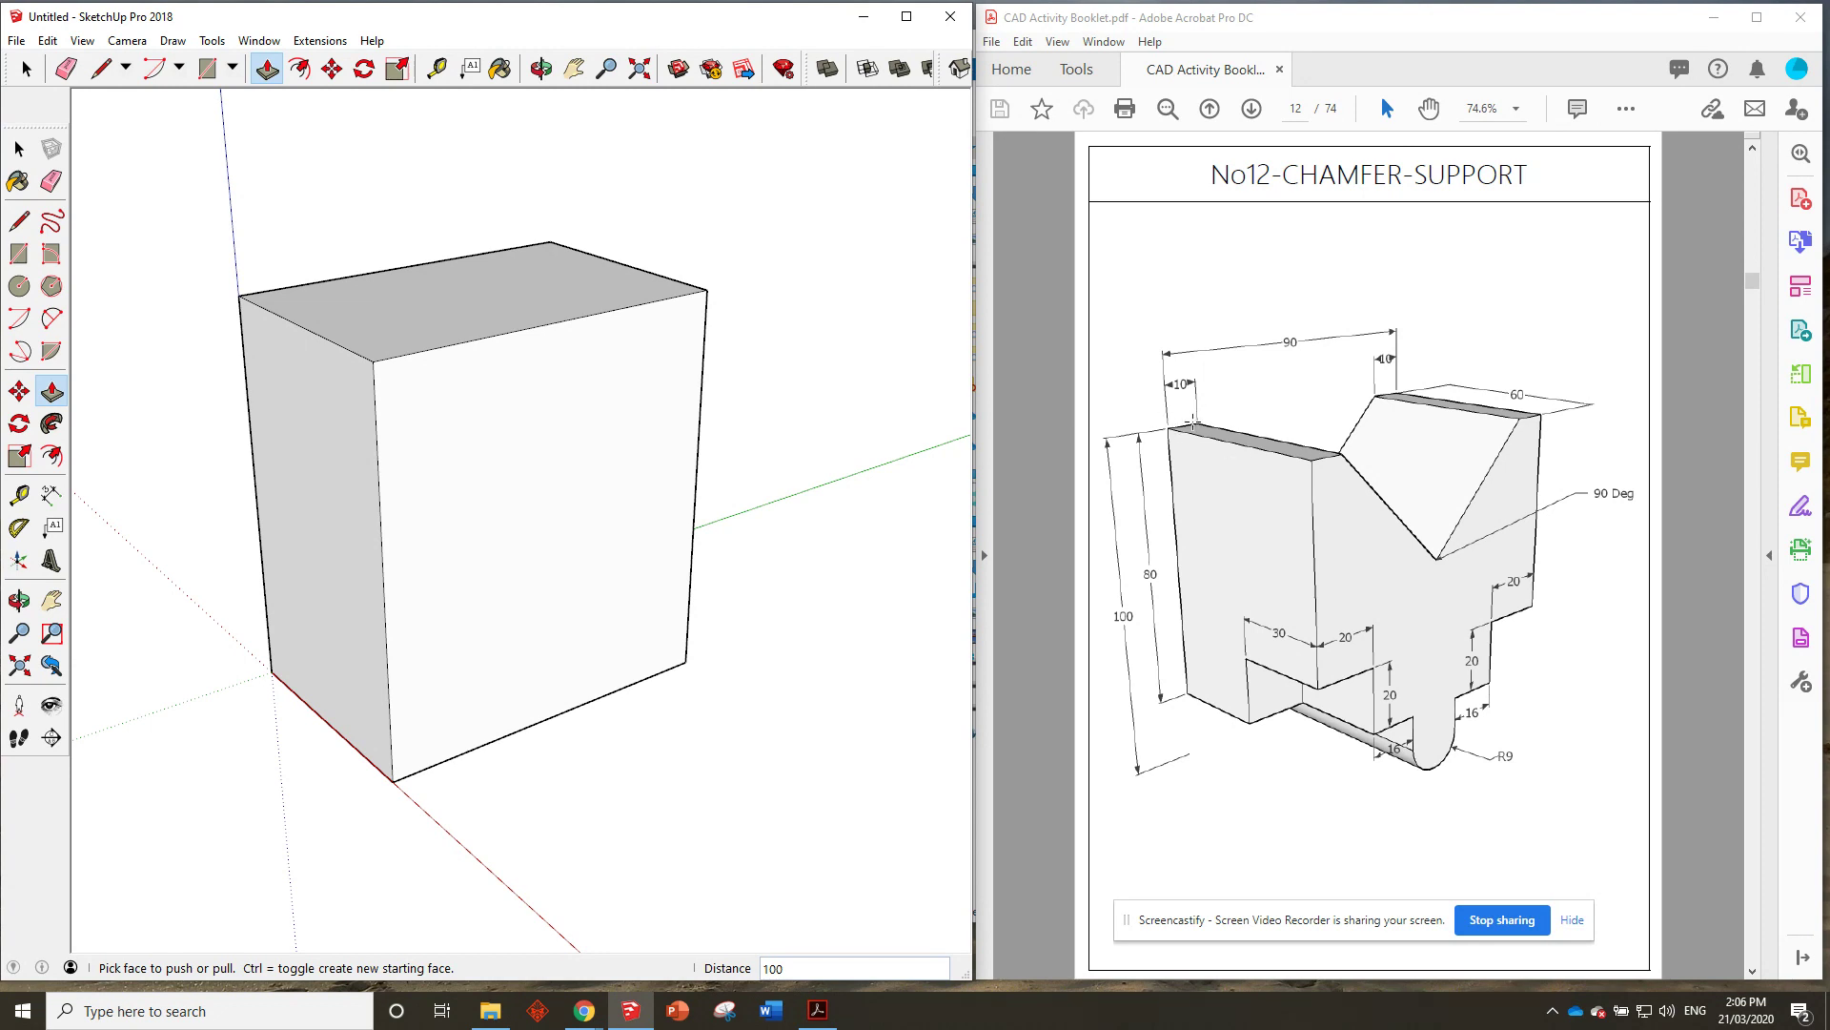
{"action": "left_click", "coordinate": [437, 68]}
{"action": "left_click", "coordinate": [373, 360]}
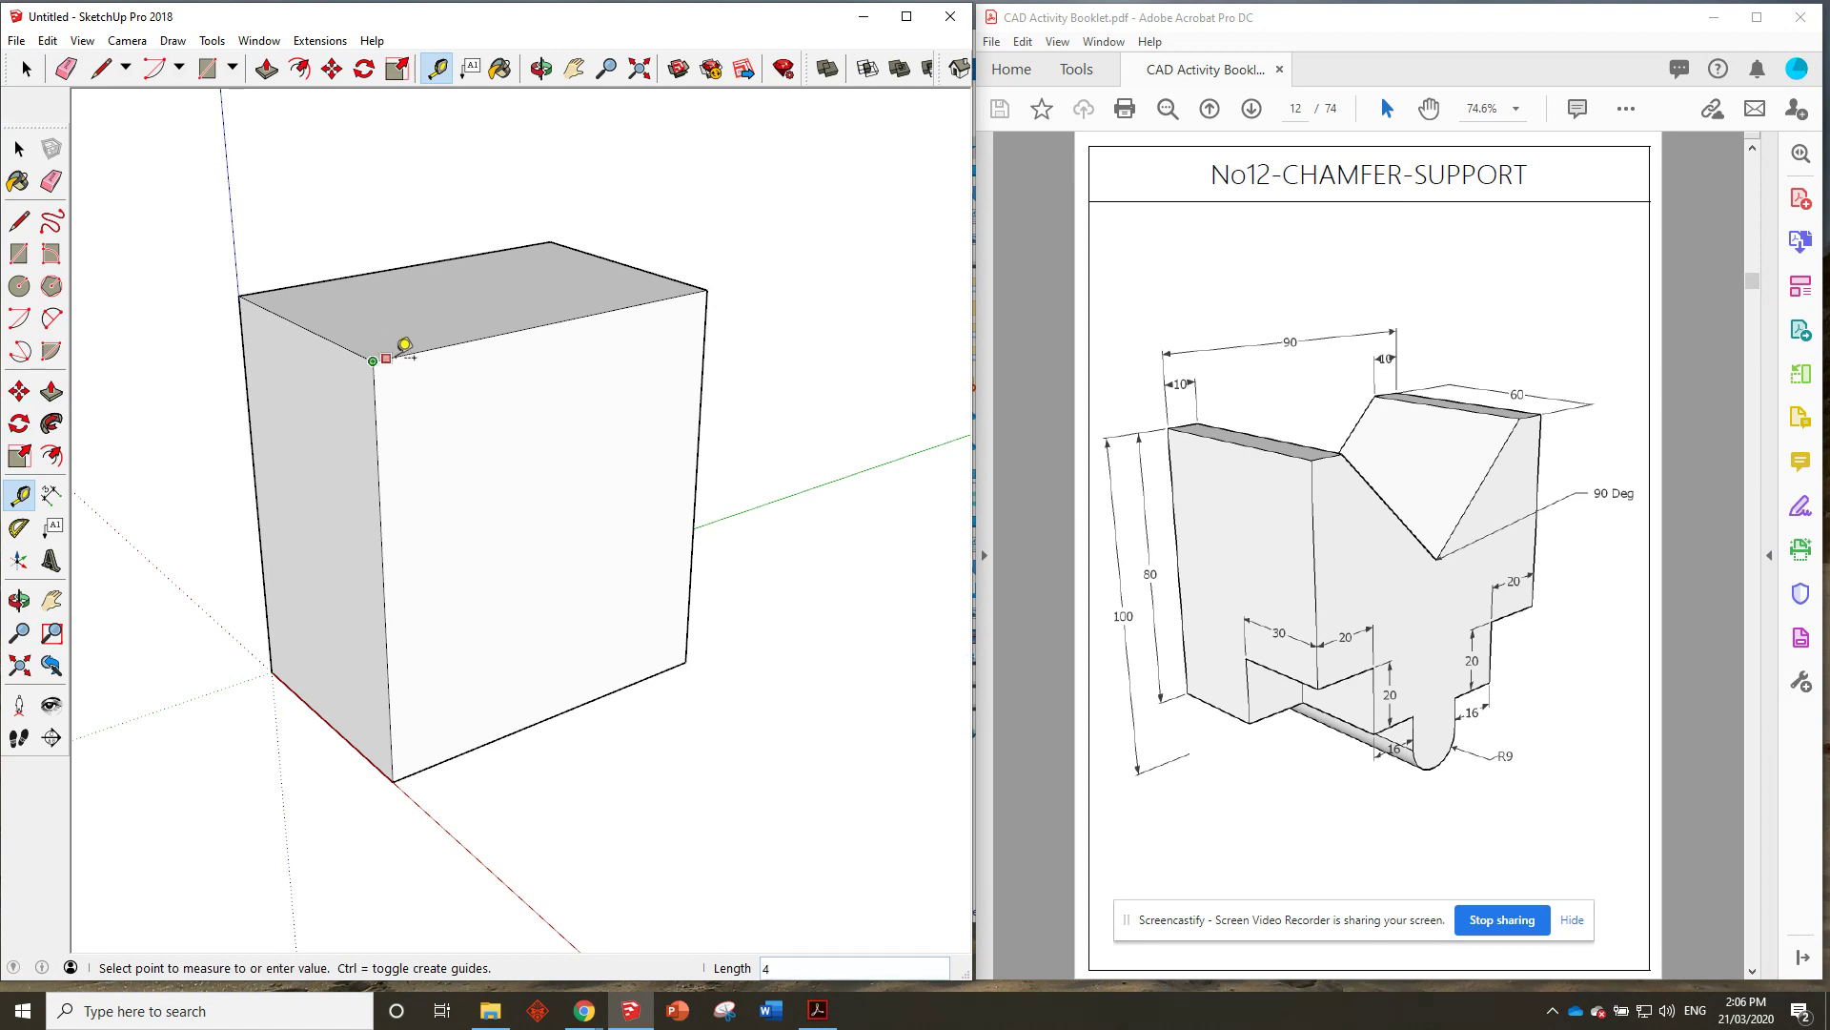
{"action": "left_click", "coordinate": [416, 353]}
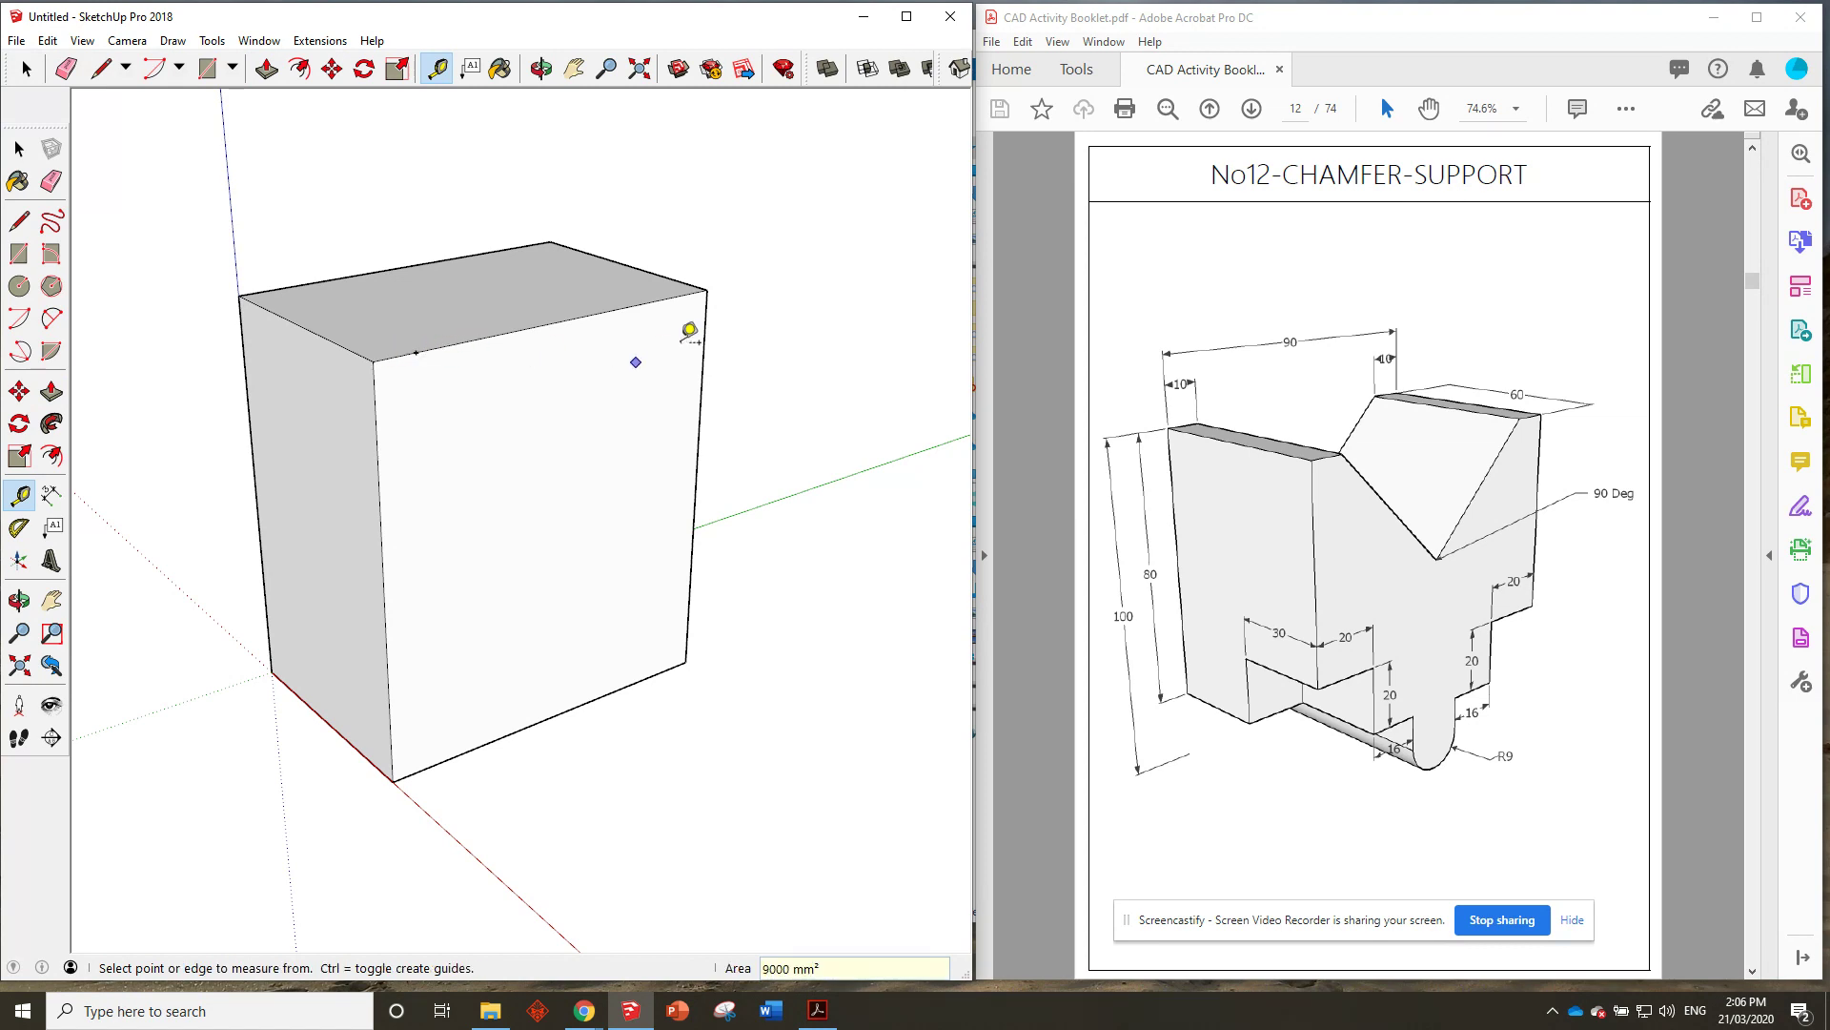
{"action": "left_click", "coordinate": [706, 289]}
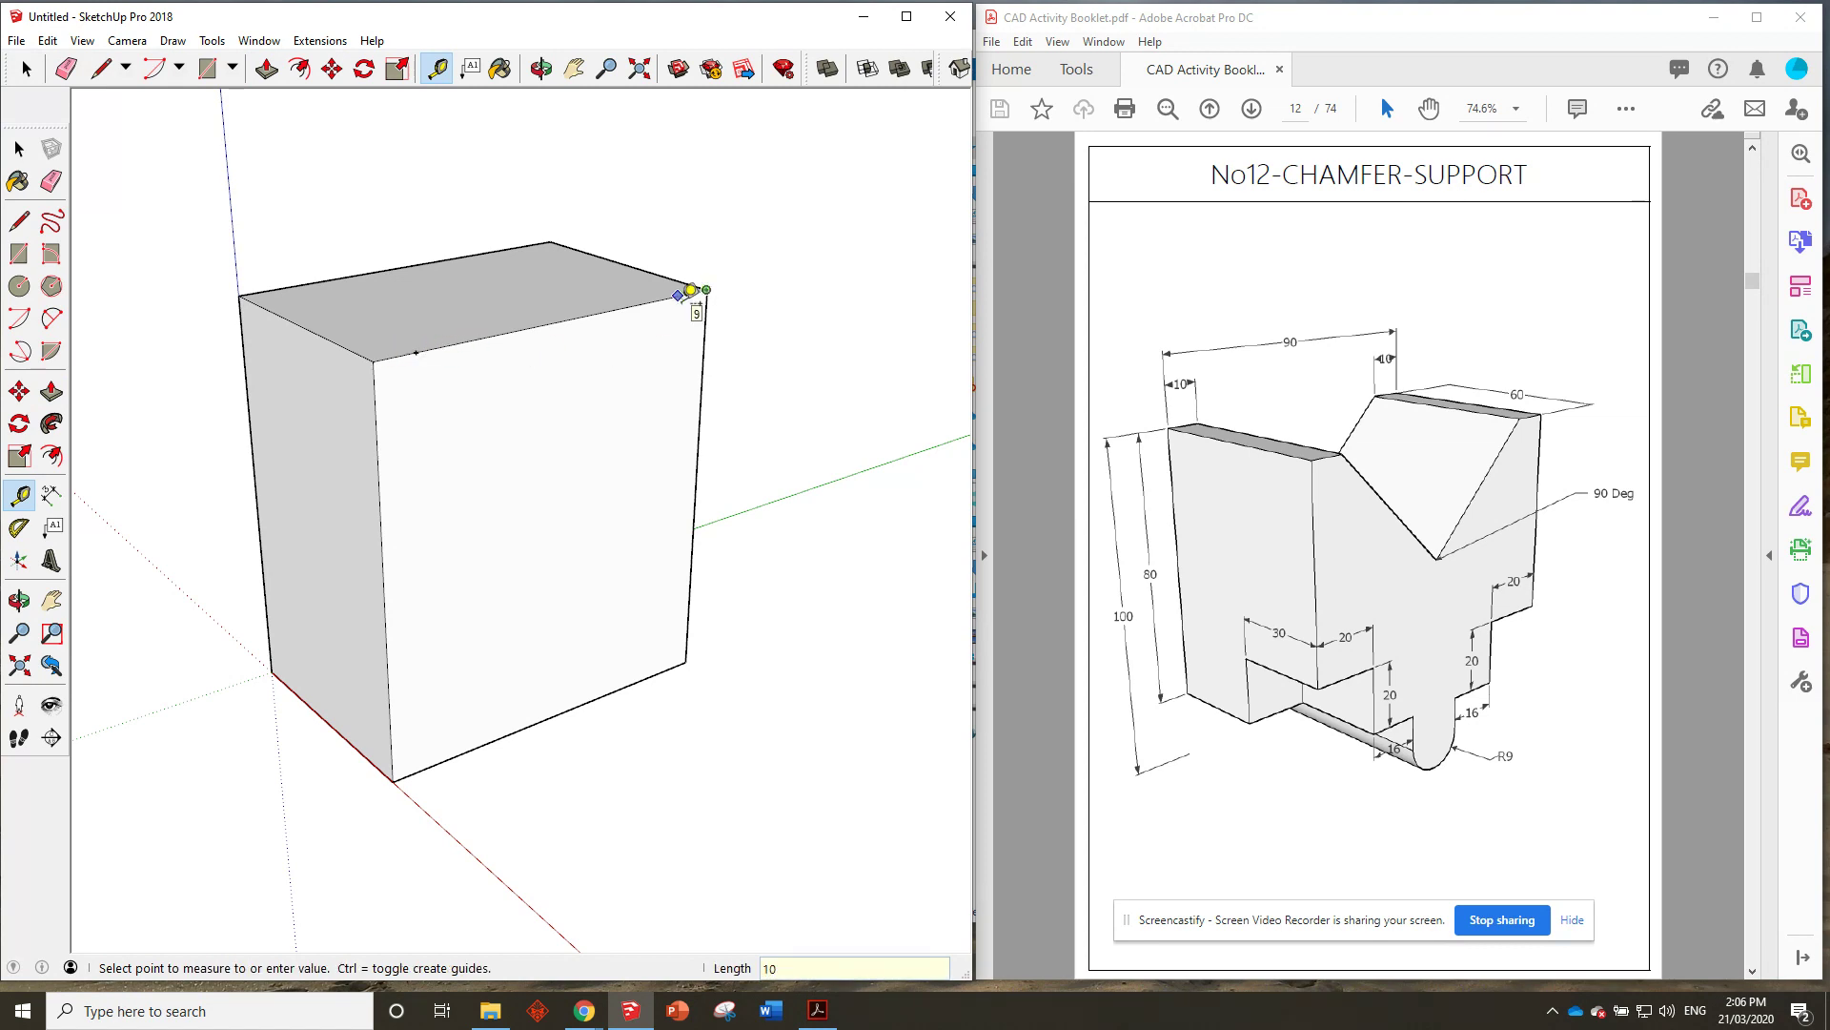
{"action": "left_click", "coordinate": [677, 296]}
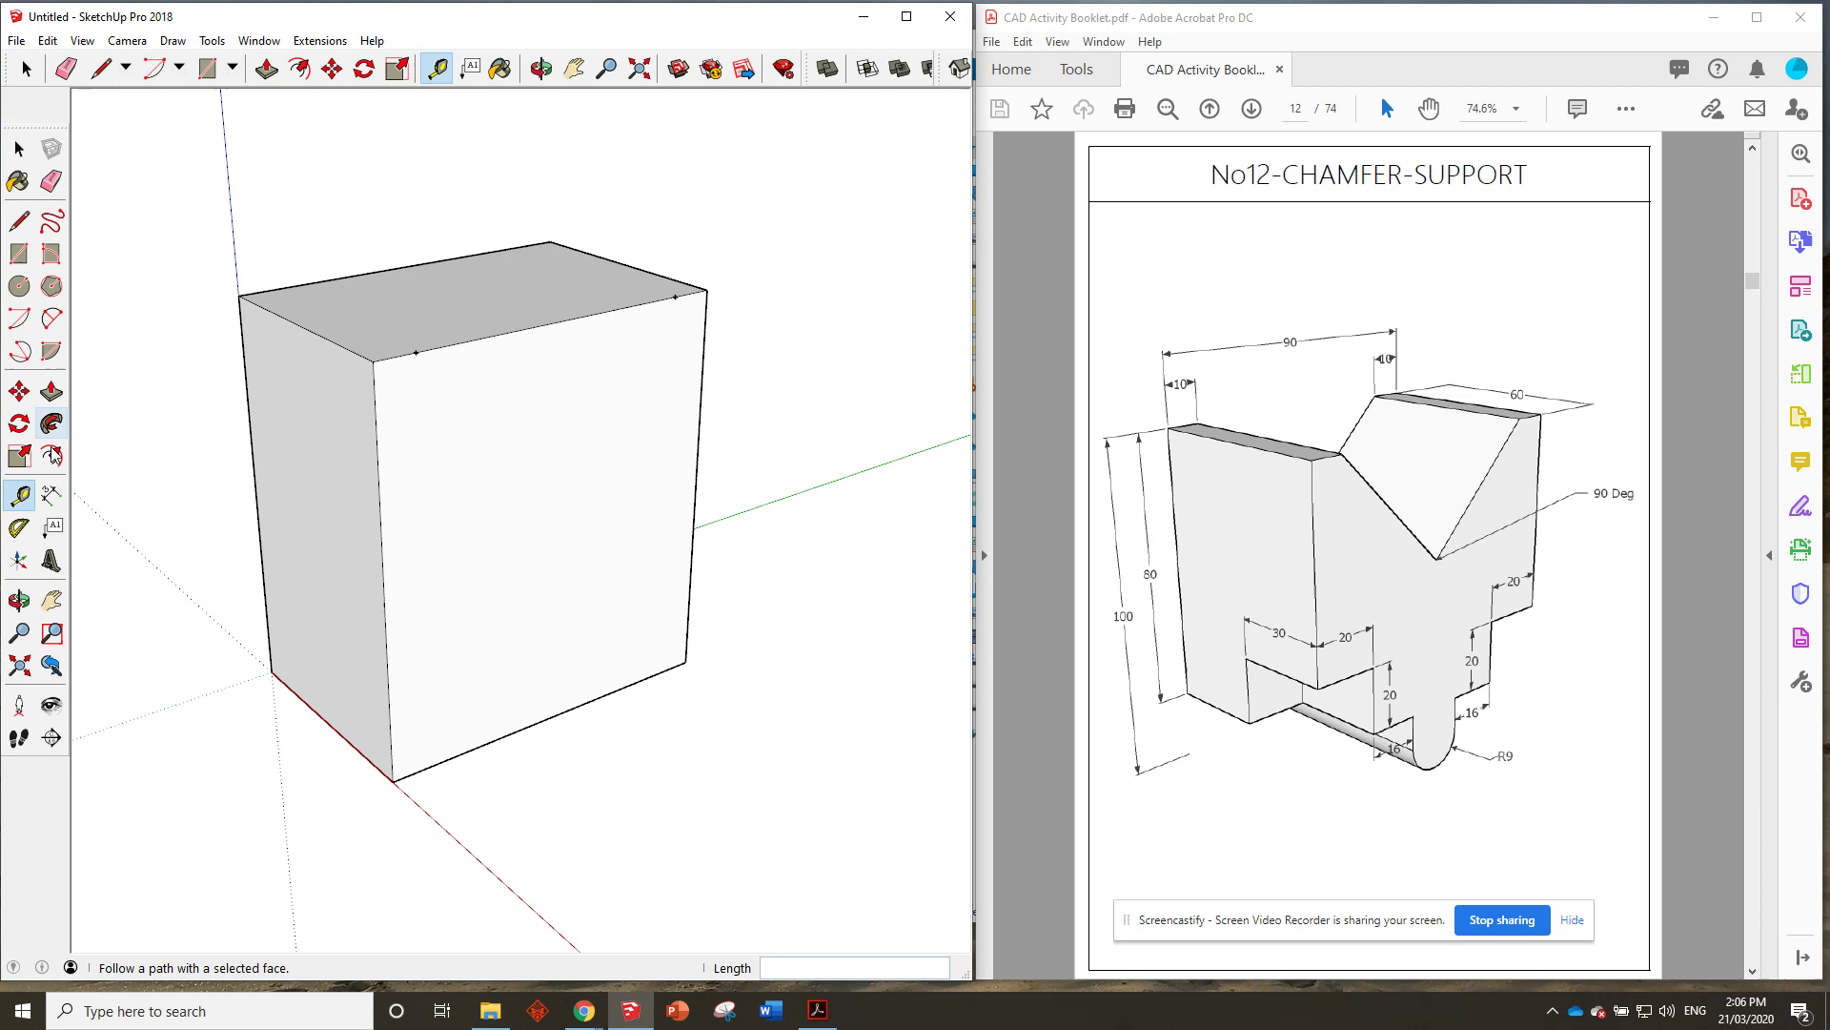
Create a protractor guide line through the guide point near the origin-side corner, 45 degrees from vertical on the 90 mm wide face.
{"action": "left_click", "coordinate": [19, 527]}
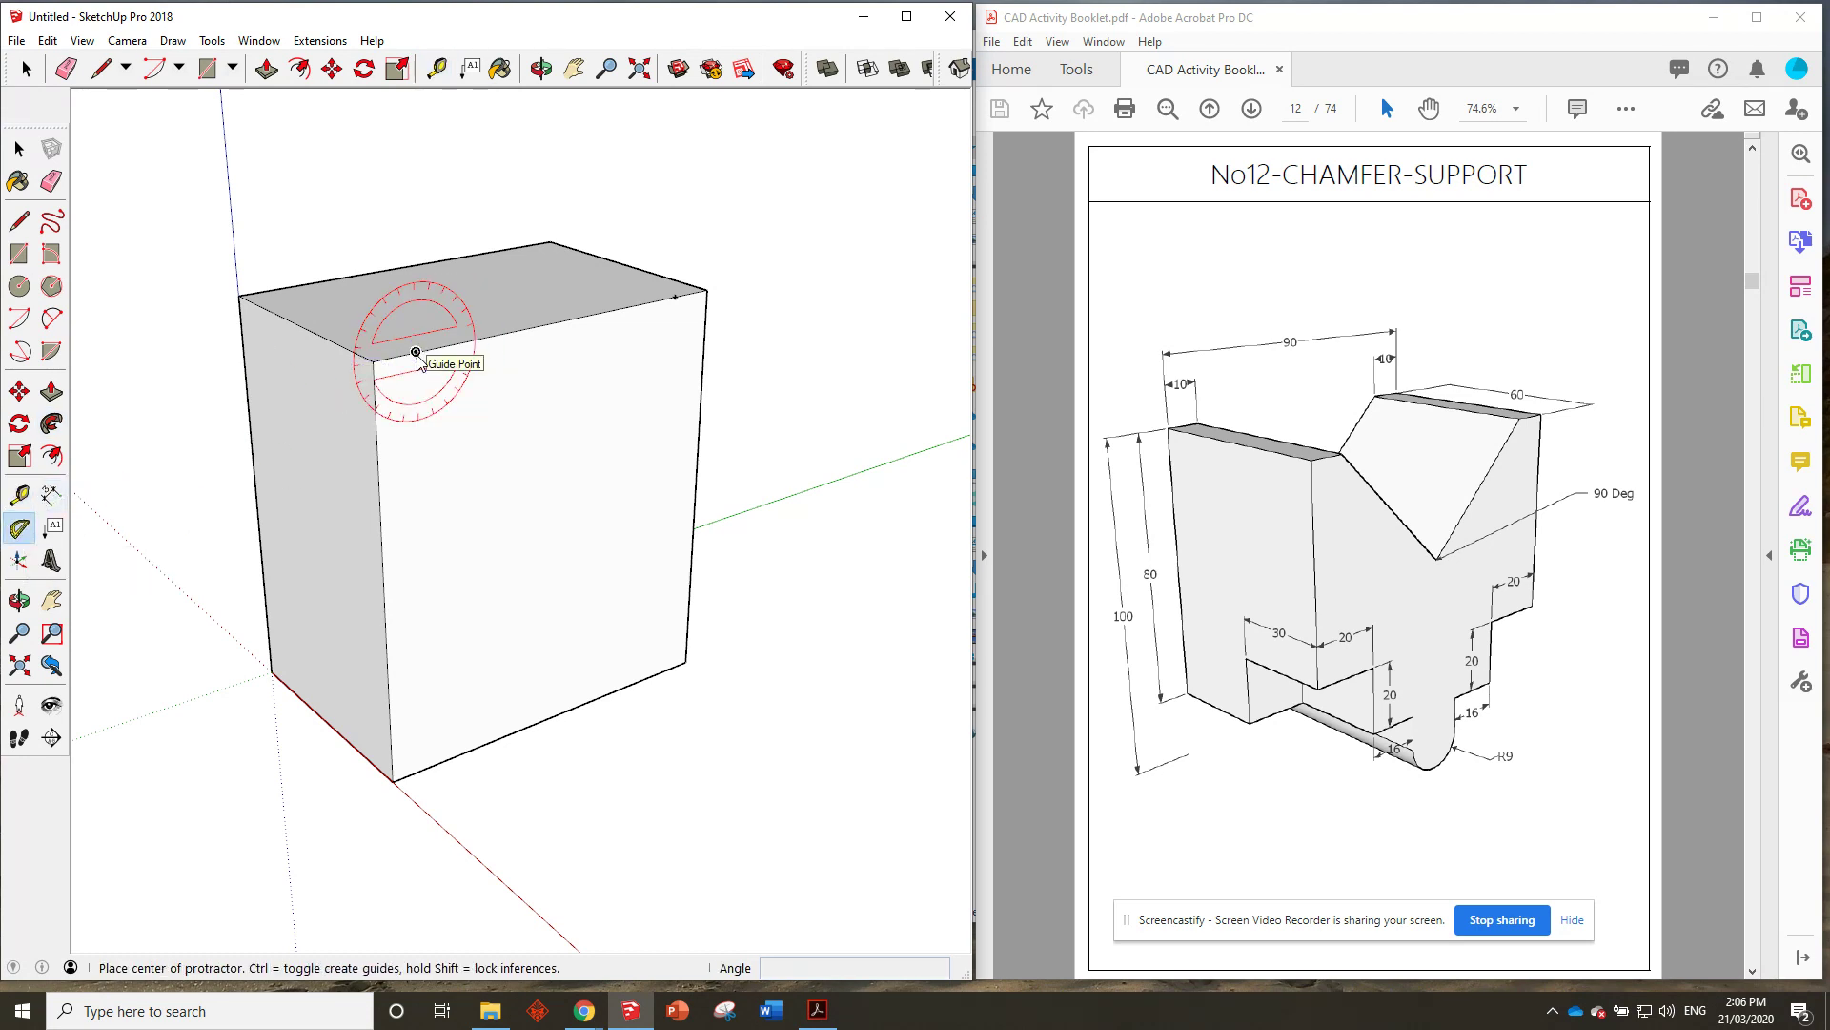
{"action": "left_click", "coordinate": [416, 352]}
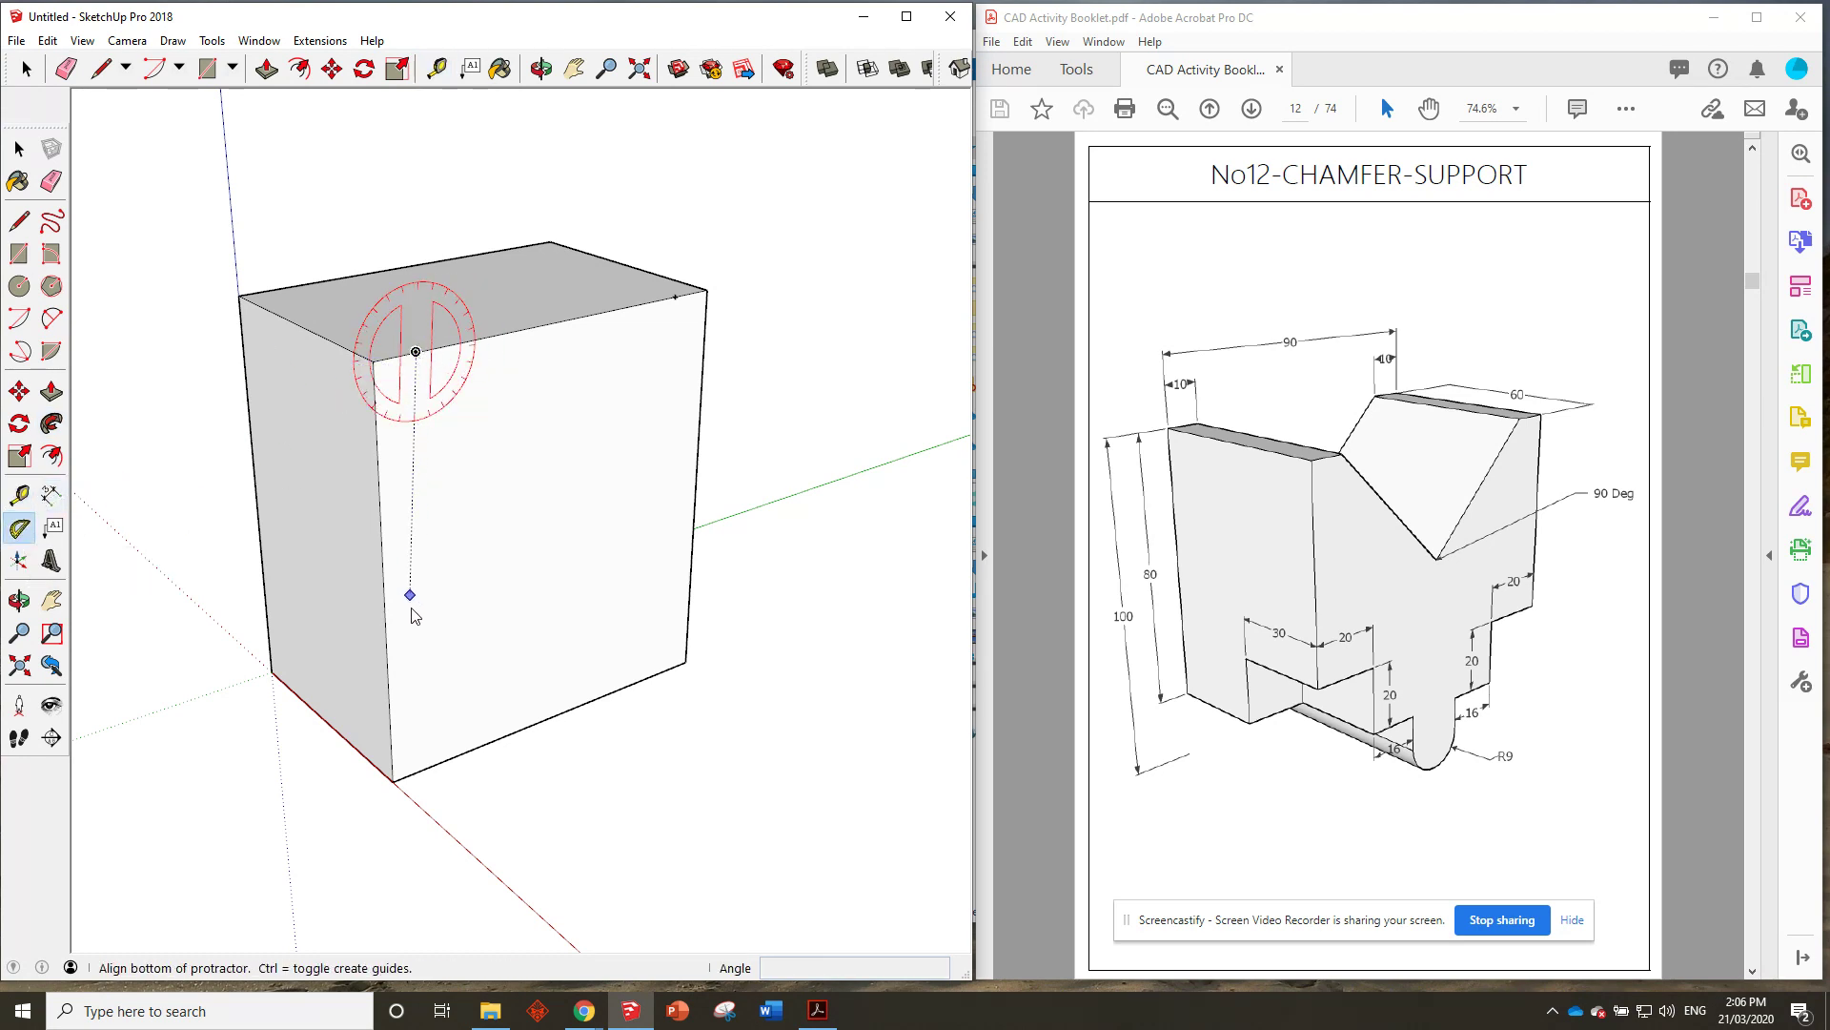
{"action": "left_click", "coordinate": [428, 767]}
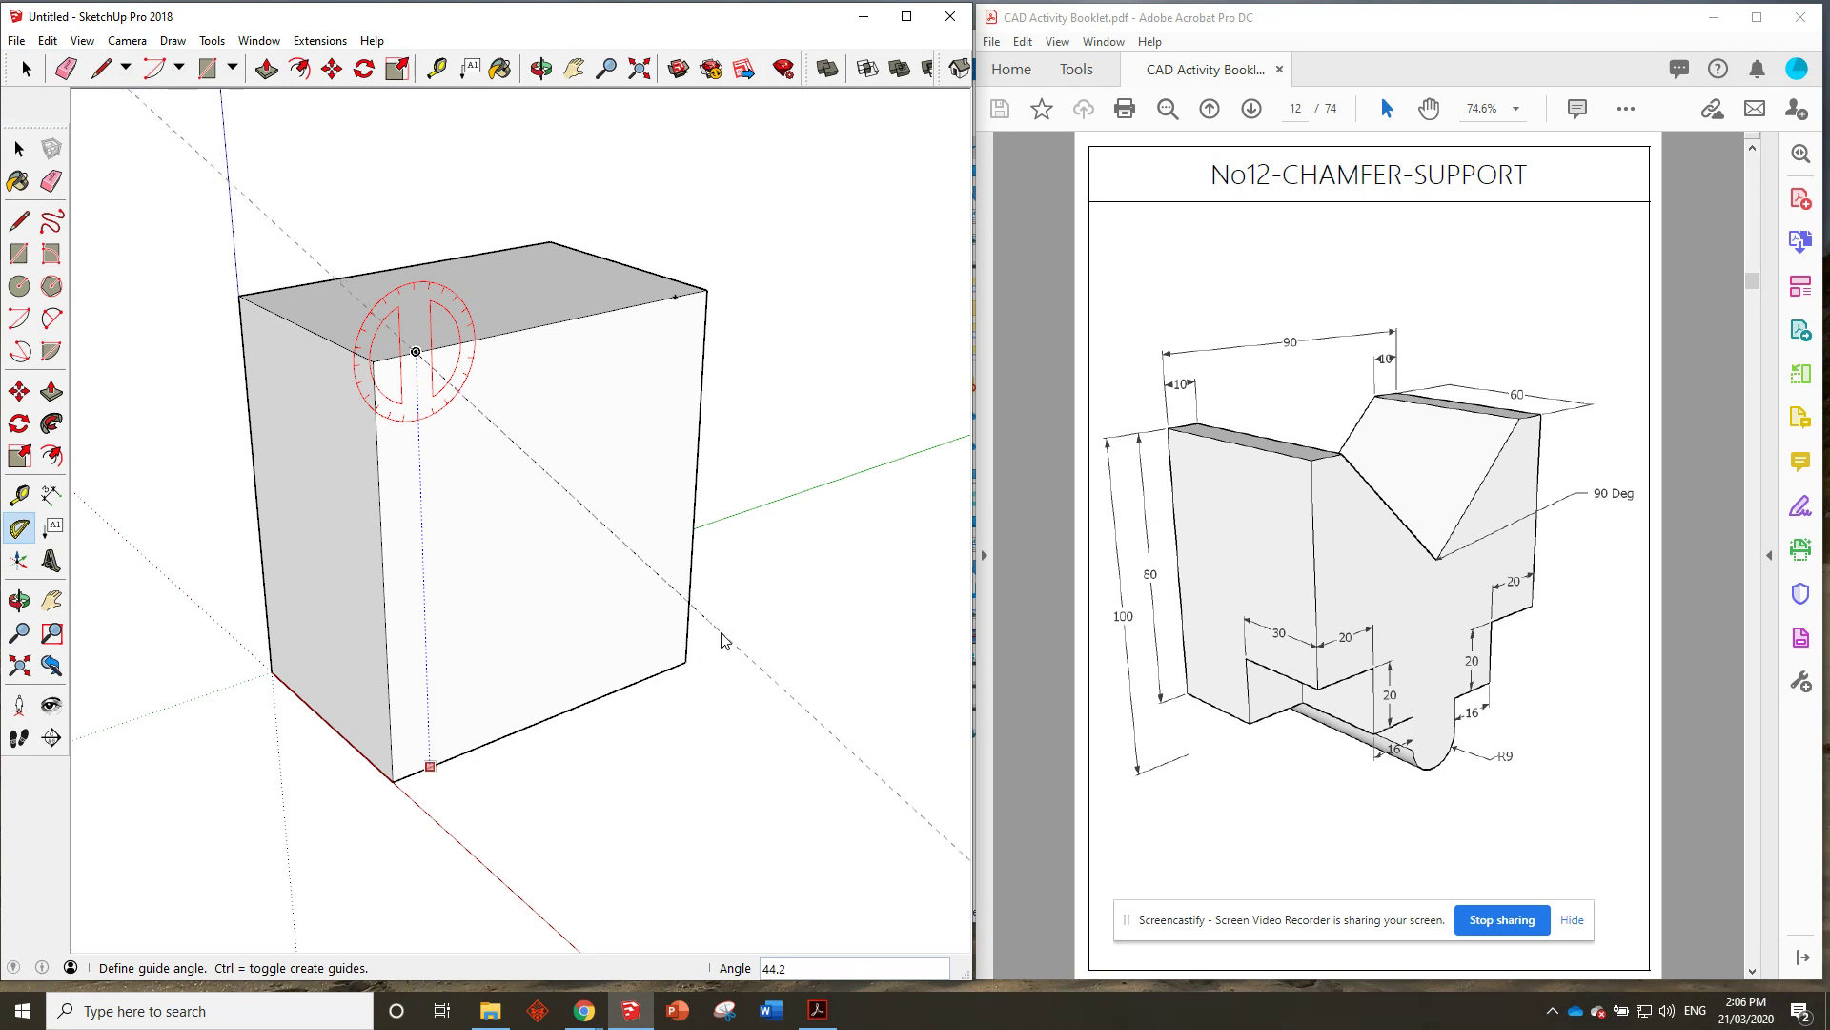
{"action": "type", "text": "45"}
{"action": "key", "text": "Return"}
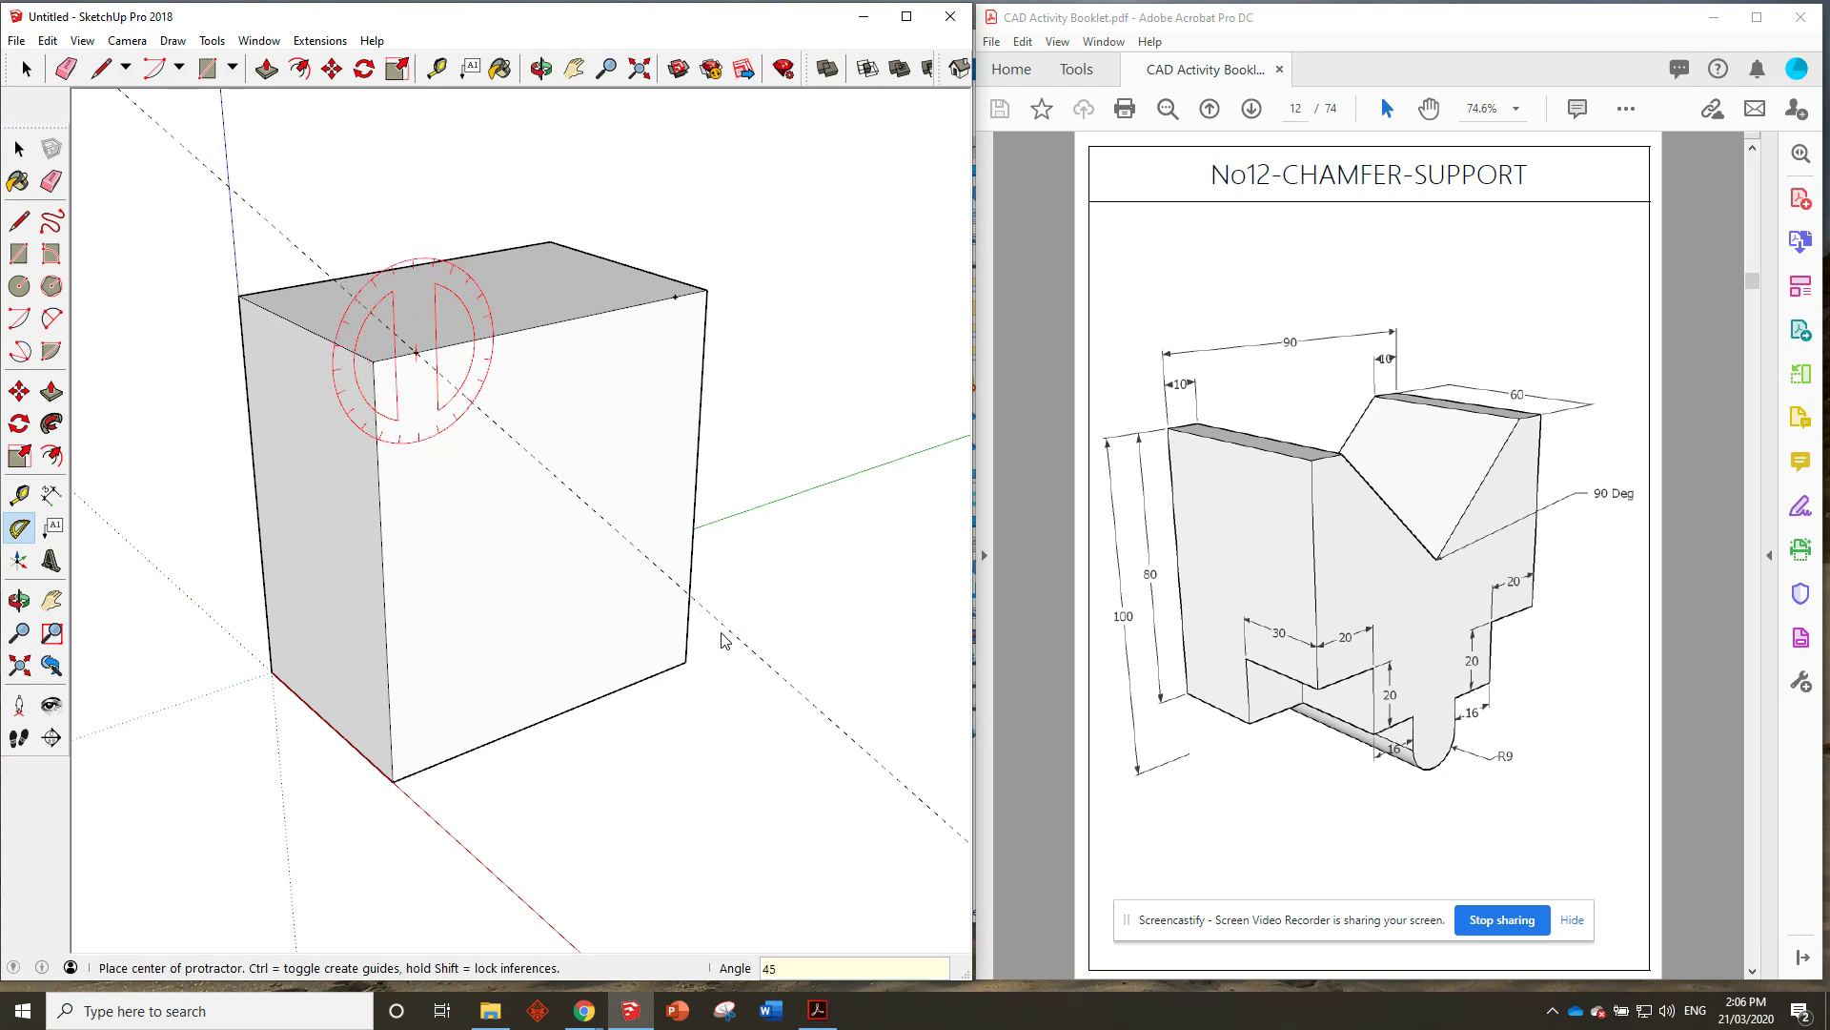
Create a mirrored protractor guide line at 45 degrees from vertical through the guide point at the top edge's far end.
{"action": "left_click", "coordinate": [674, 296]}
{"action": "left_click", "coordinate": [658, 675]}
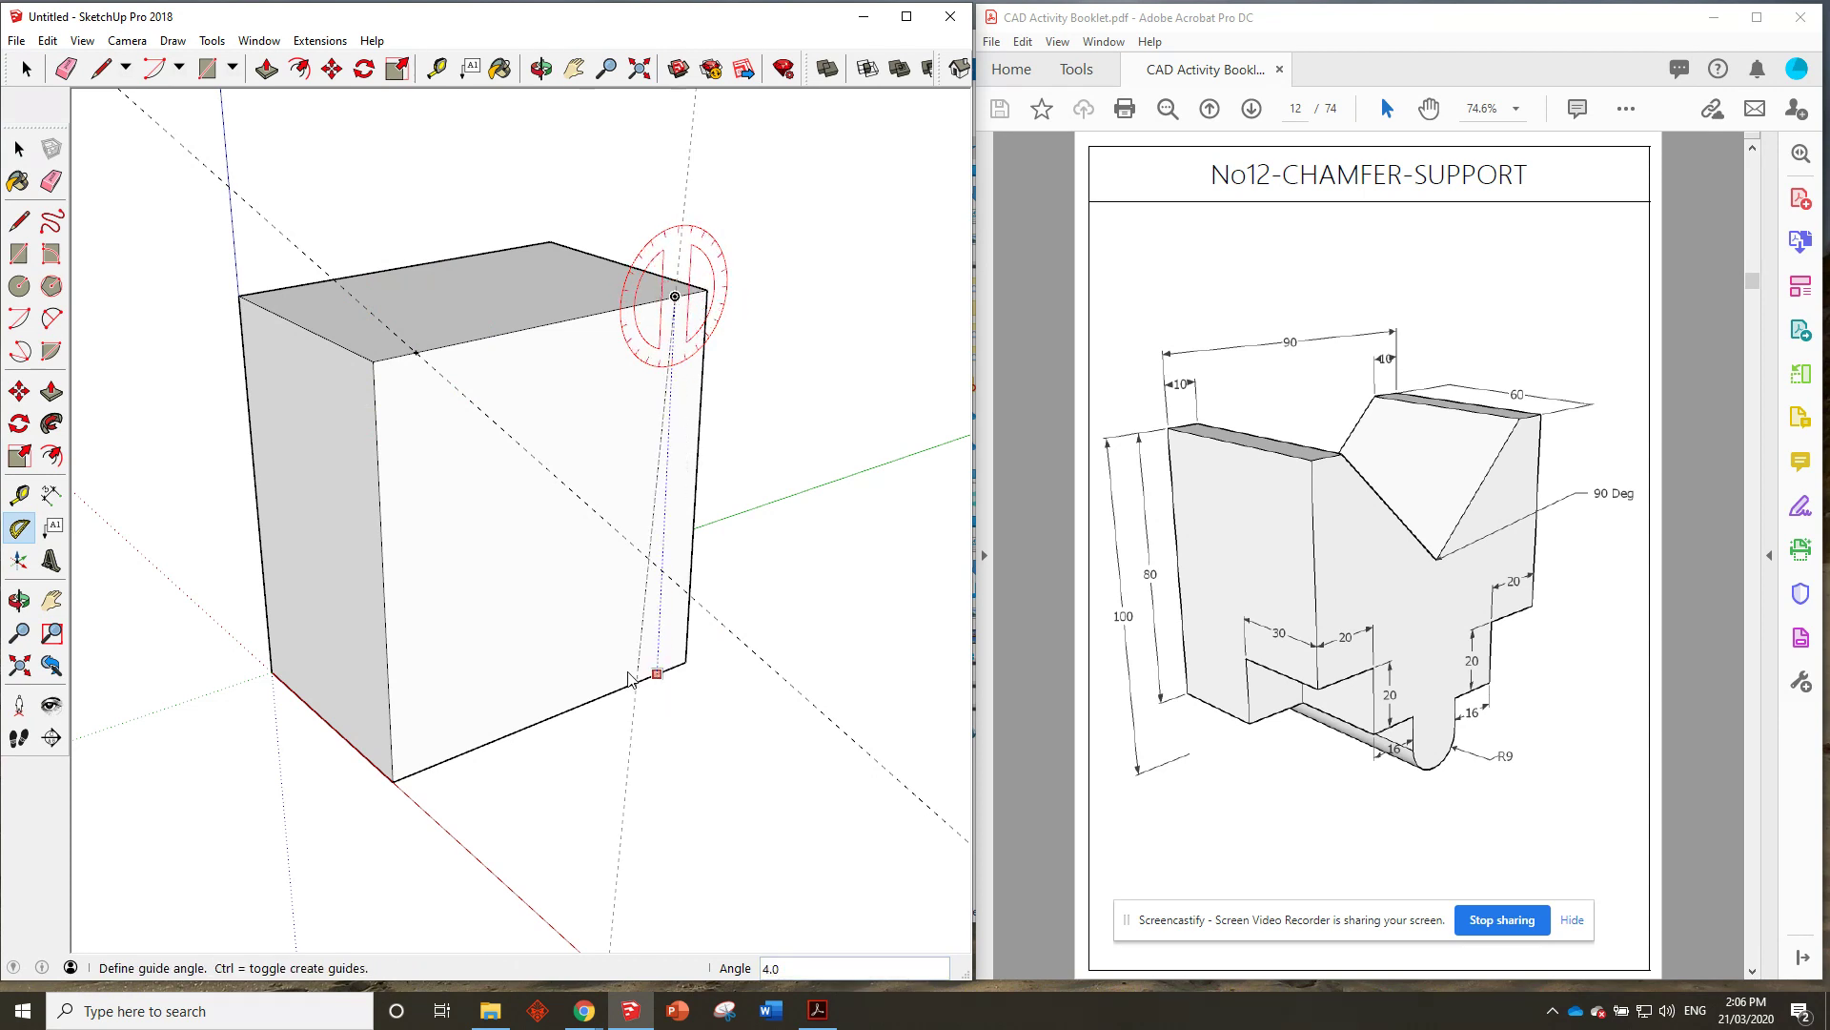
{"action": "type", "text": "45"}
{"action": "key", "text": "Return"}
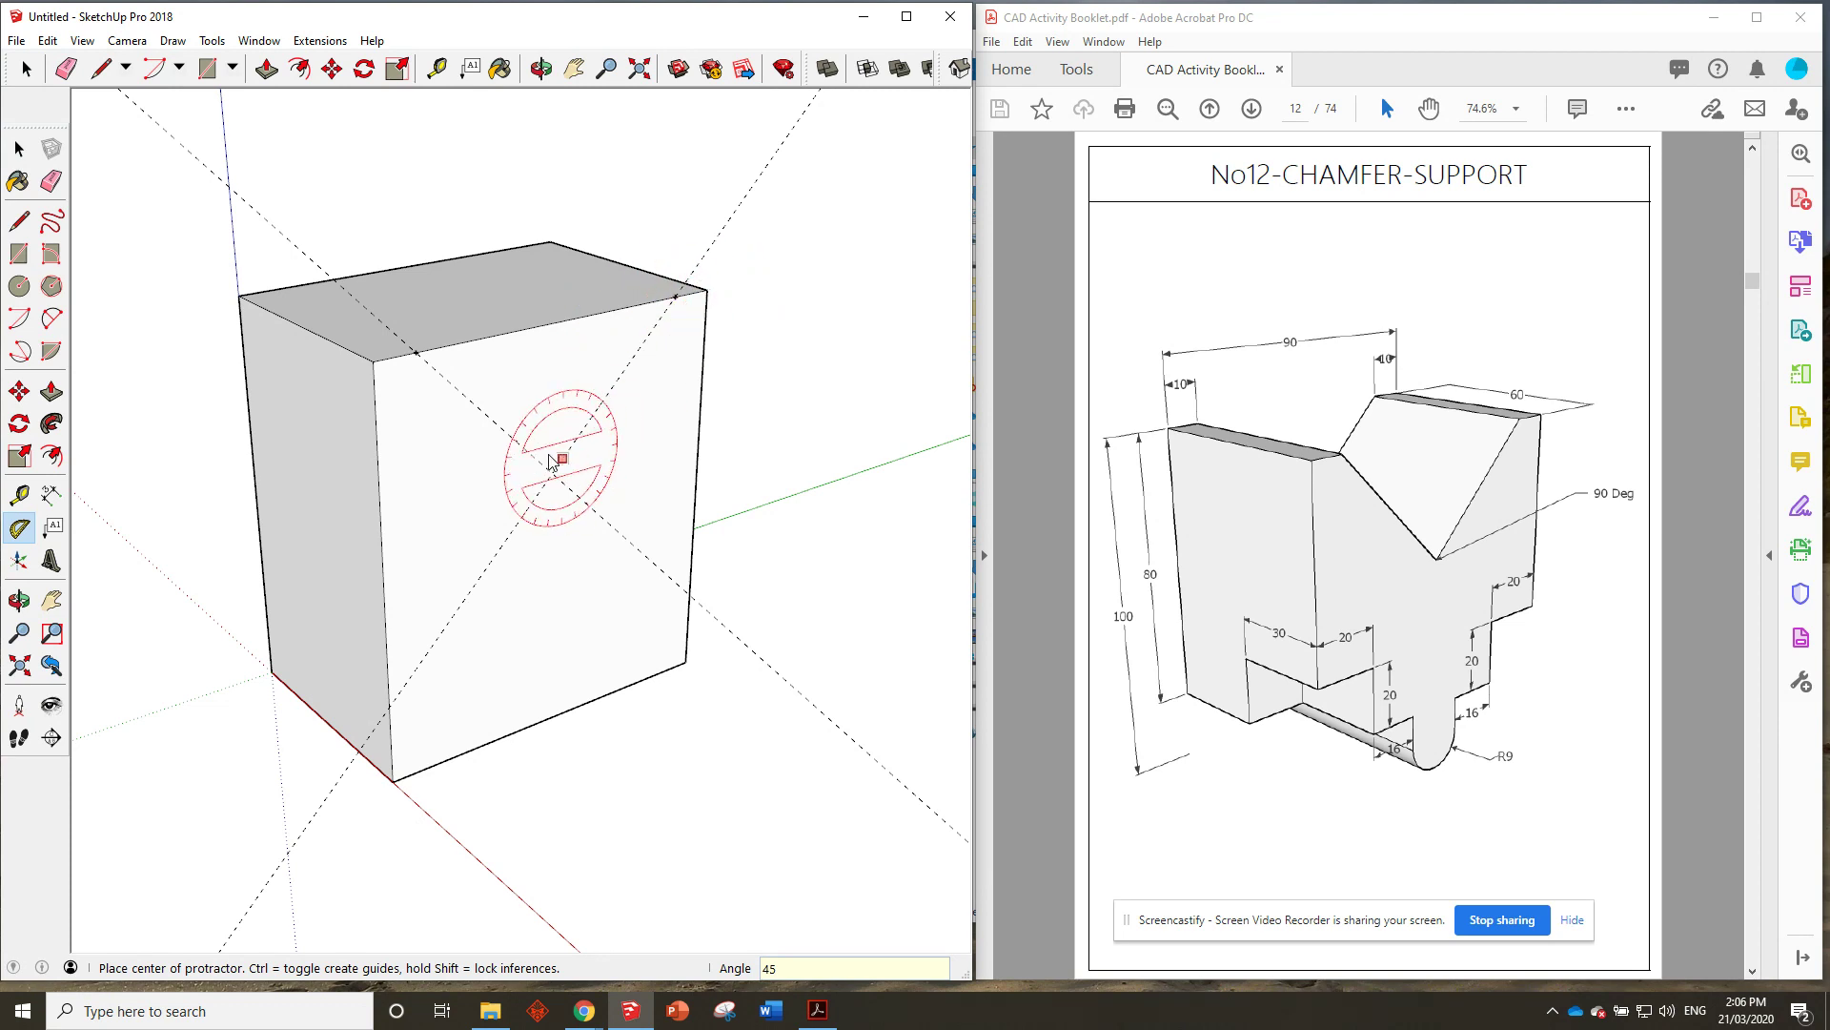
Draw a V on the 90 mm wide face, following both angled guides from the top edge points to their intersection.
{"action": "left_click", "coordinate": [100, 68]}
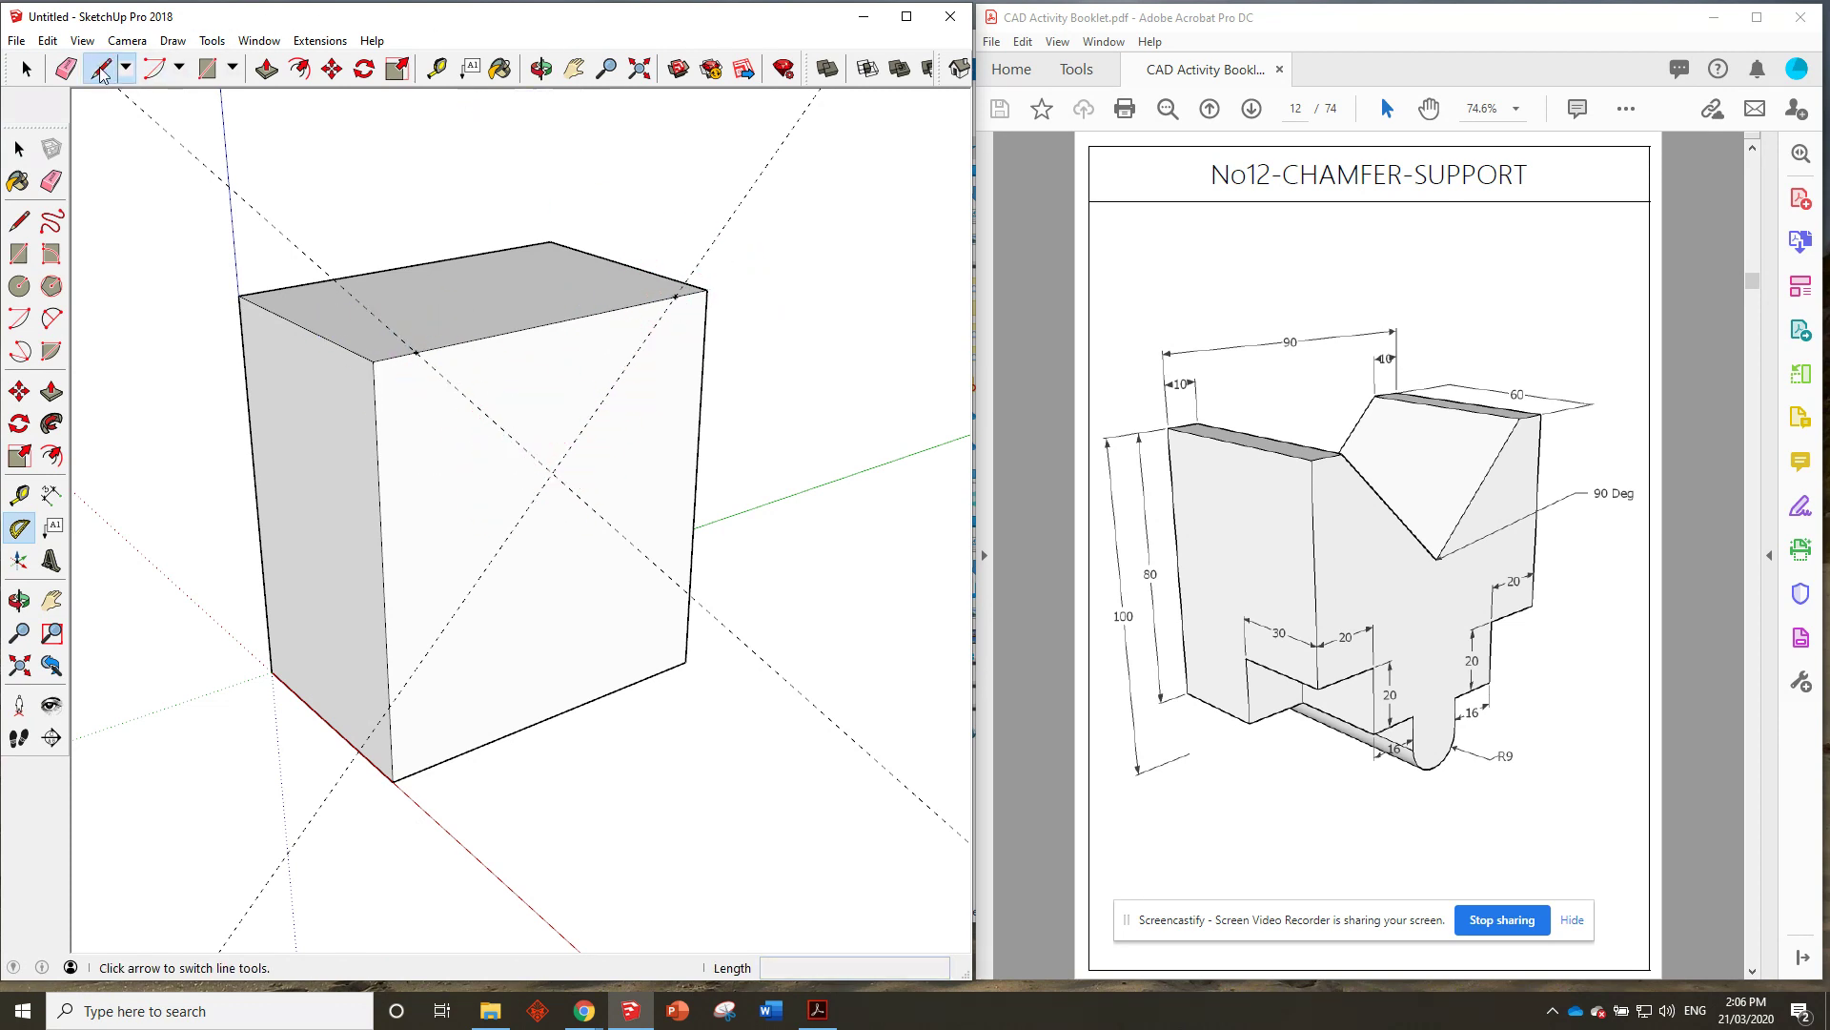
{"action": "left_click", "coordinate": [416, 352]}
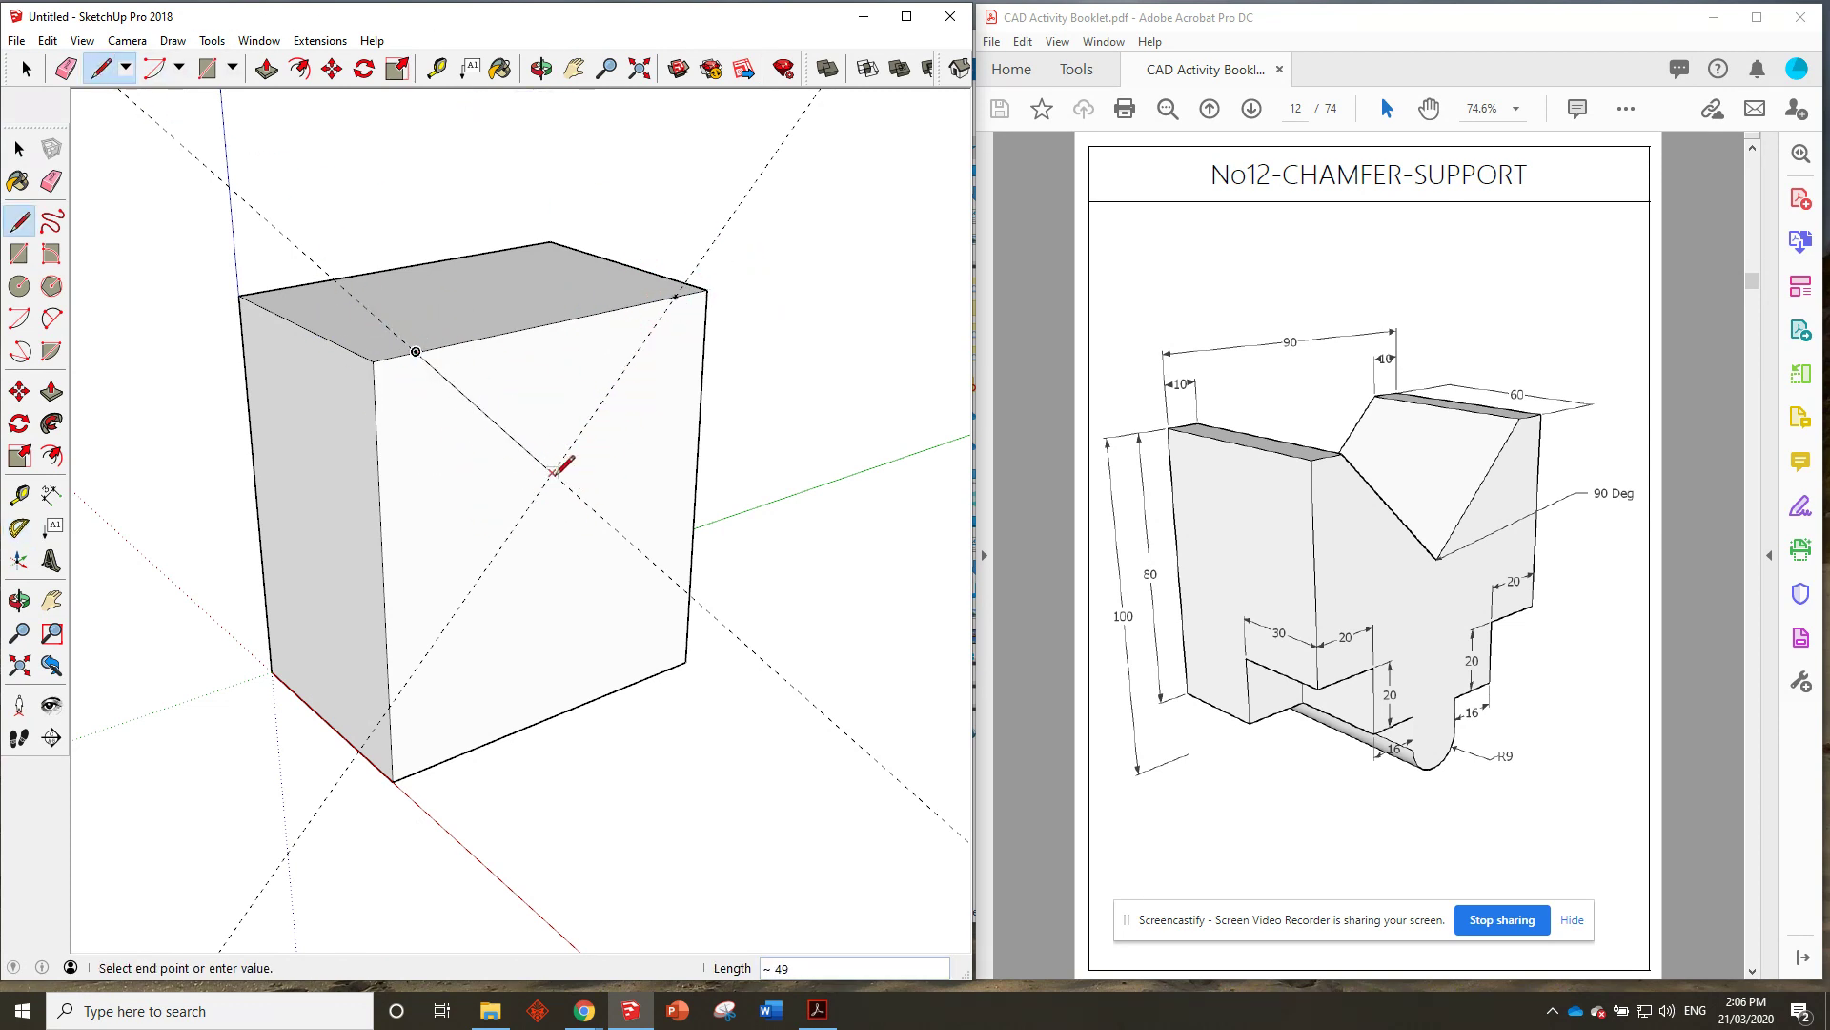
{"action": "left_click", "coordinate": [553, 471]}
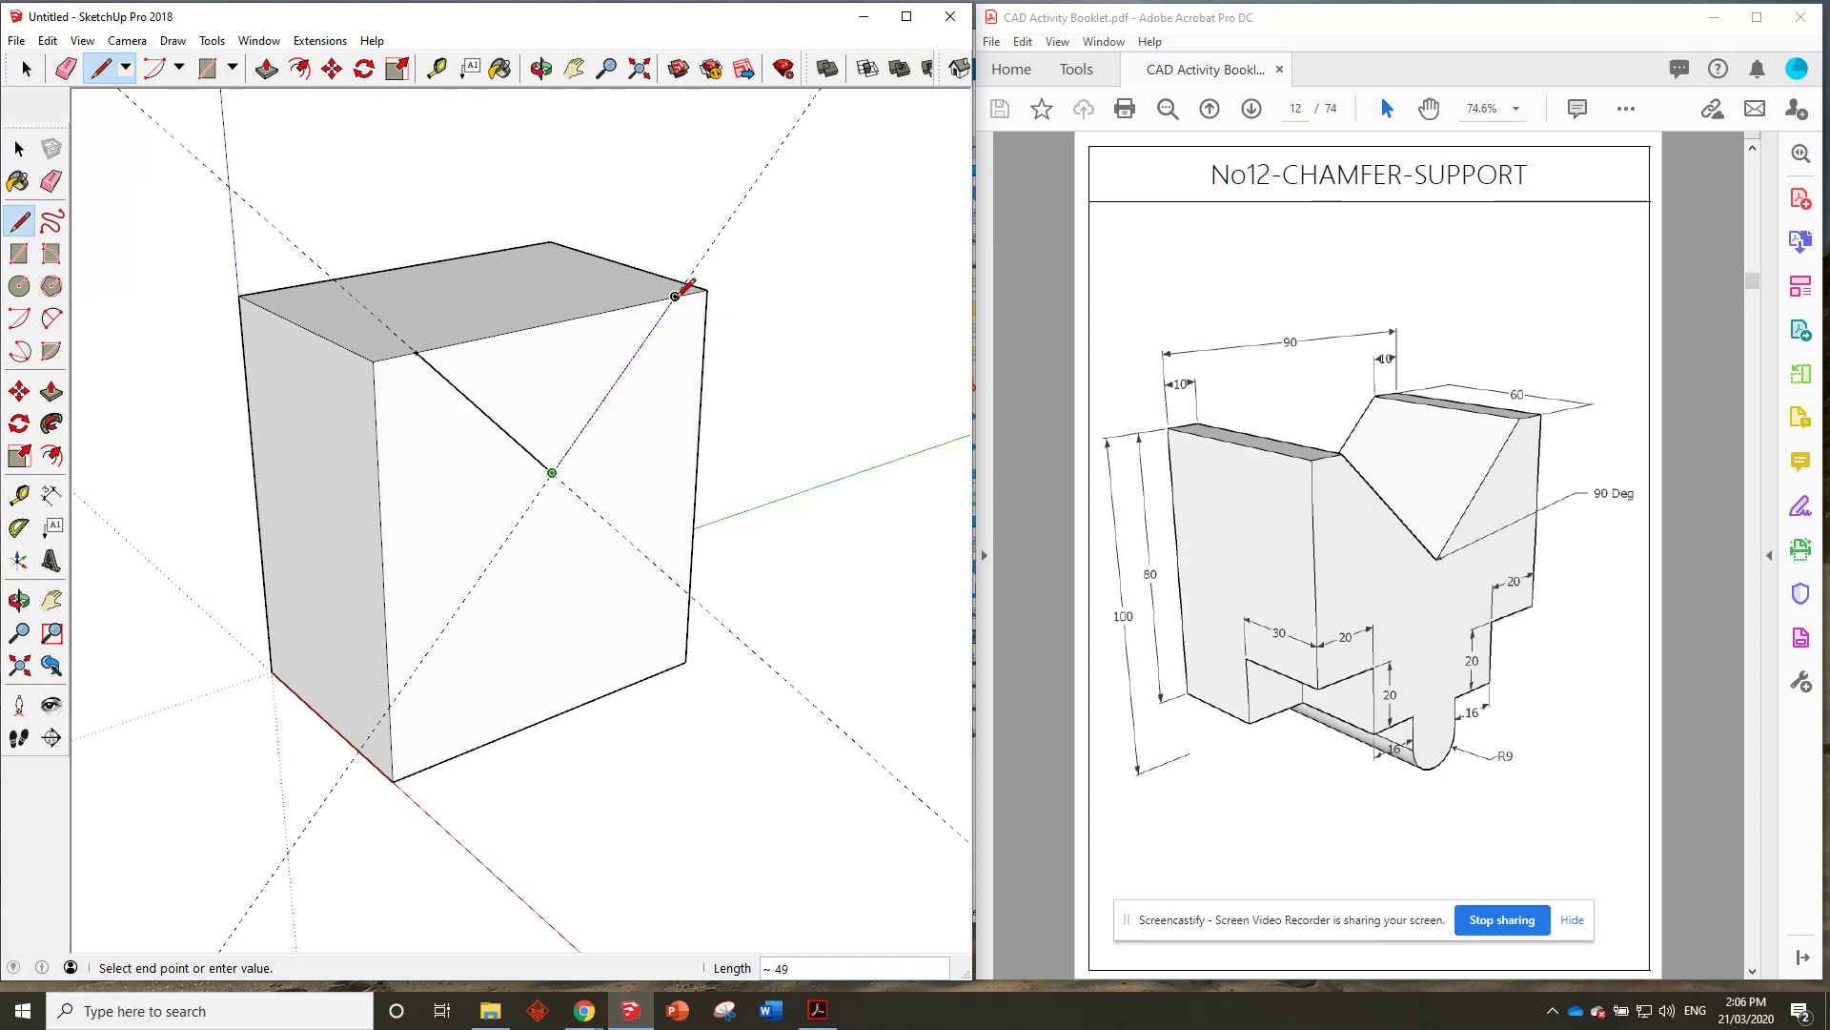
{"action": "left_click", "coordinate": [676, 296]}
Push the V-shaped triangle 60 mm through the block to cut the notch.
{"action": "left_click", "coordinate": [267, 68]}
{"action": "left_click", "coordinate": [511, 368]}
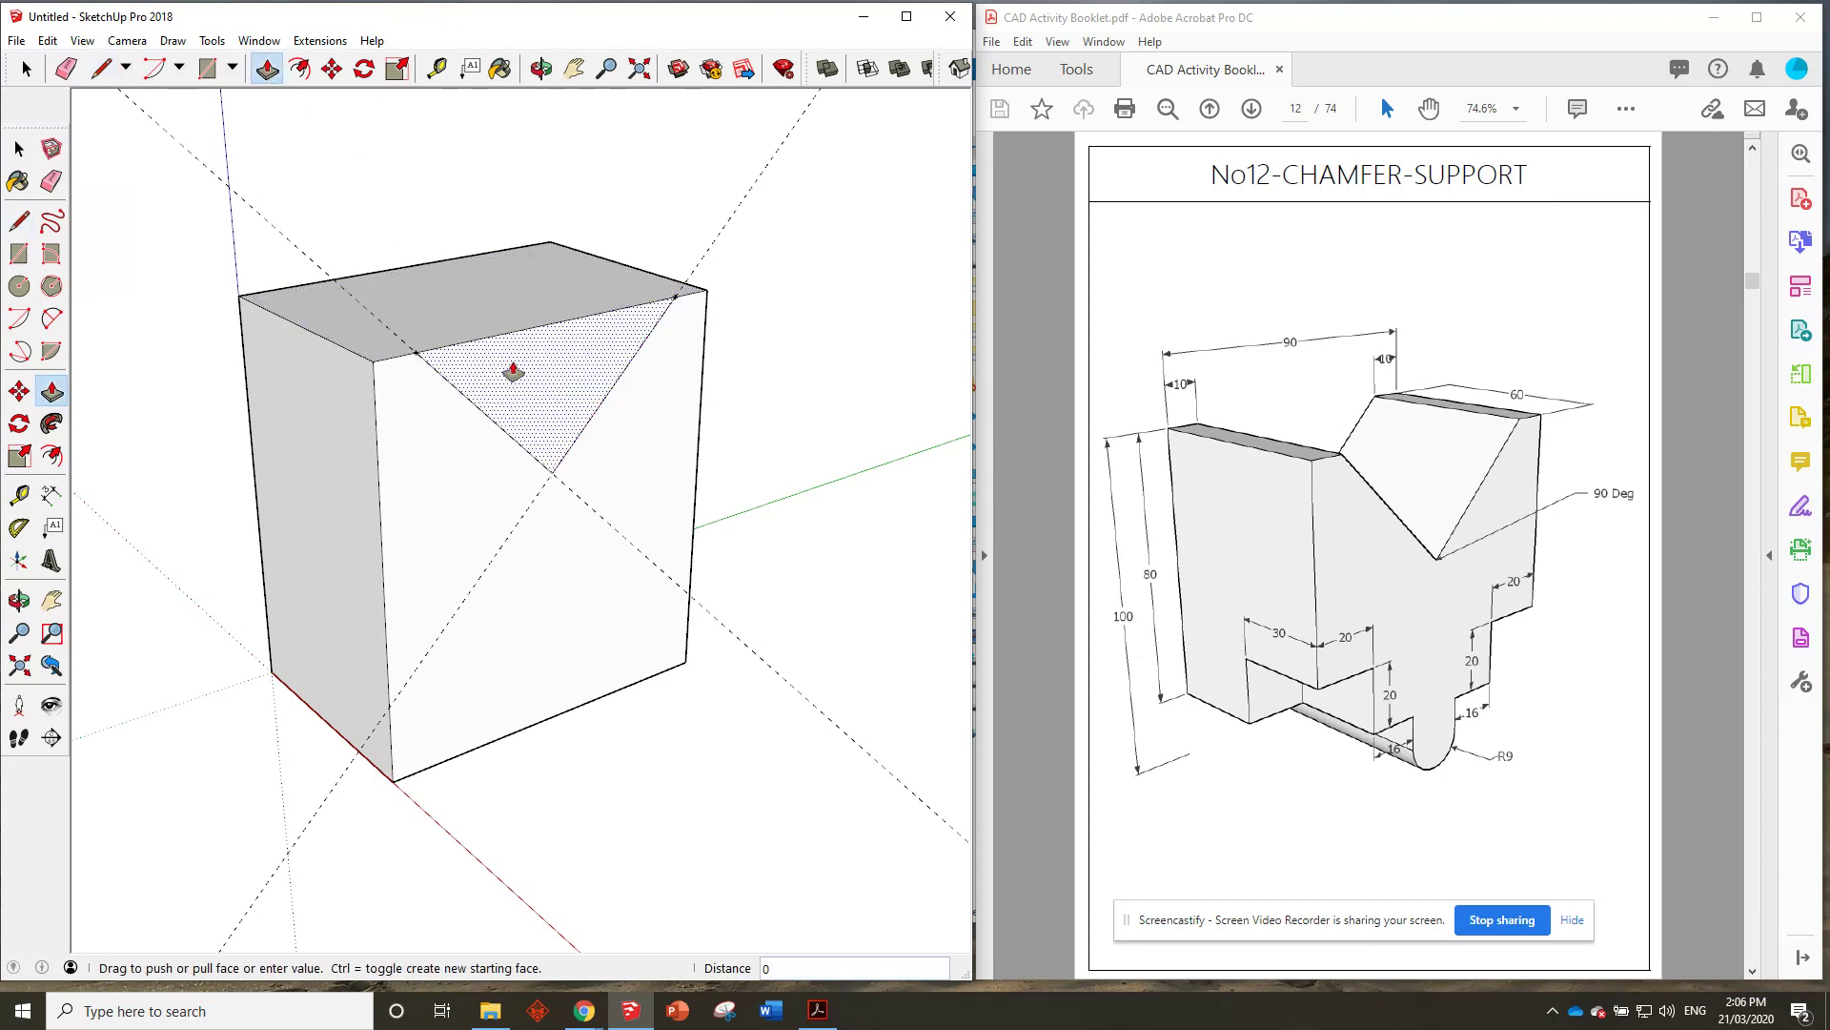
{"action": "left_click", "coordinate": [364, 271]}
Place a guide point on the near vertical corner edge, 80 mm below its top end.
{"action": "middle_click_drag", "start_coordinate": [585, 343], "coordinate": [568, 277]}
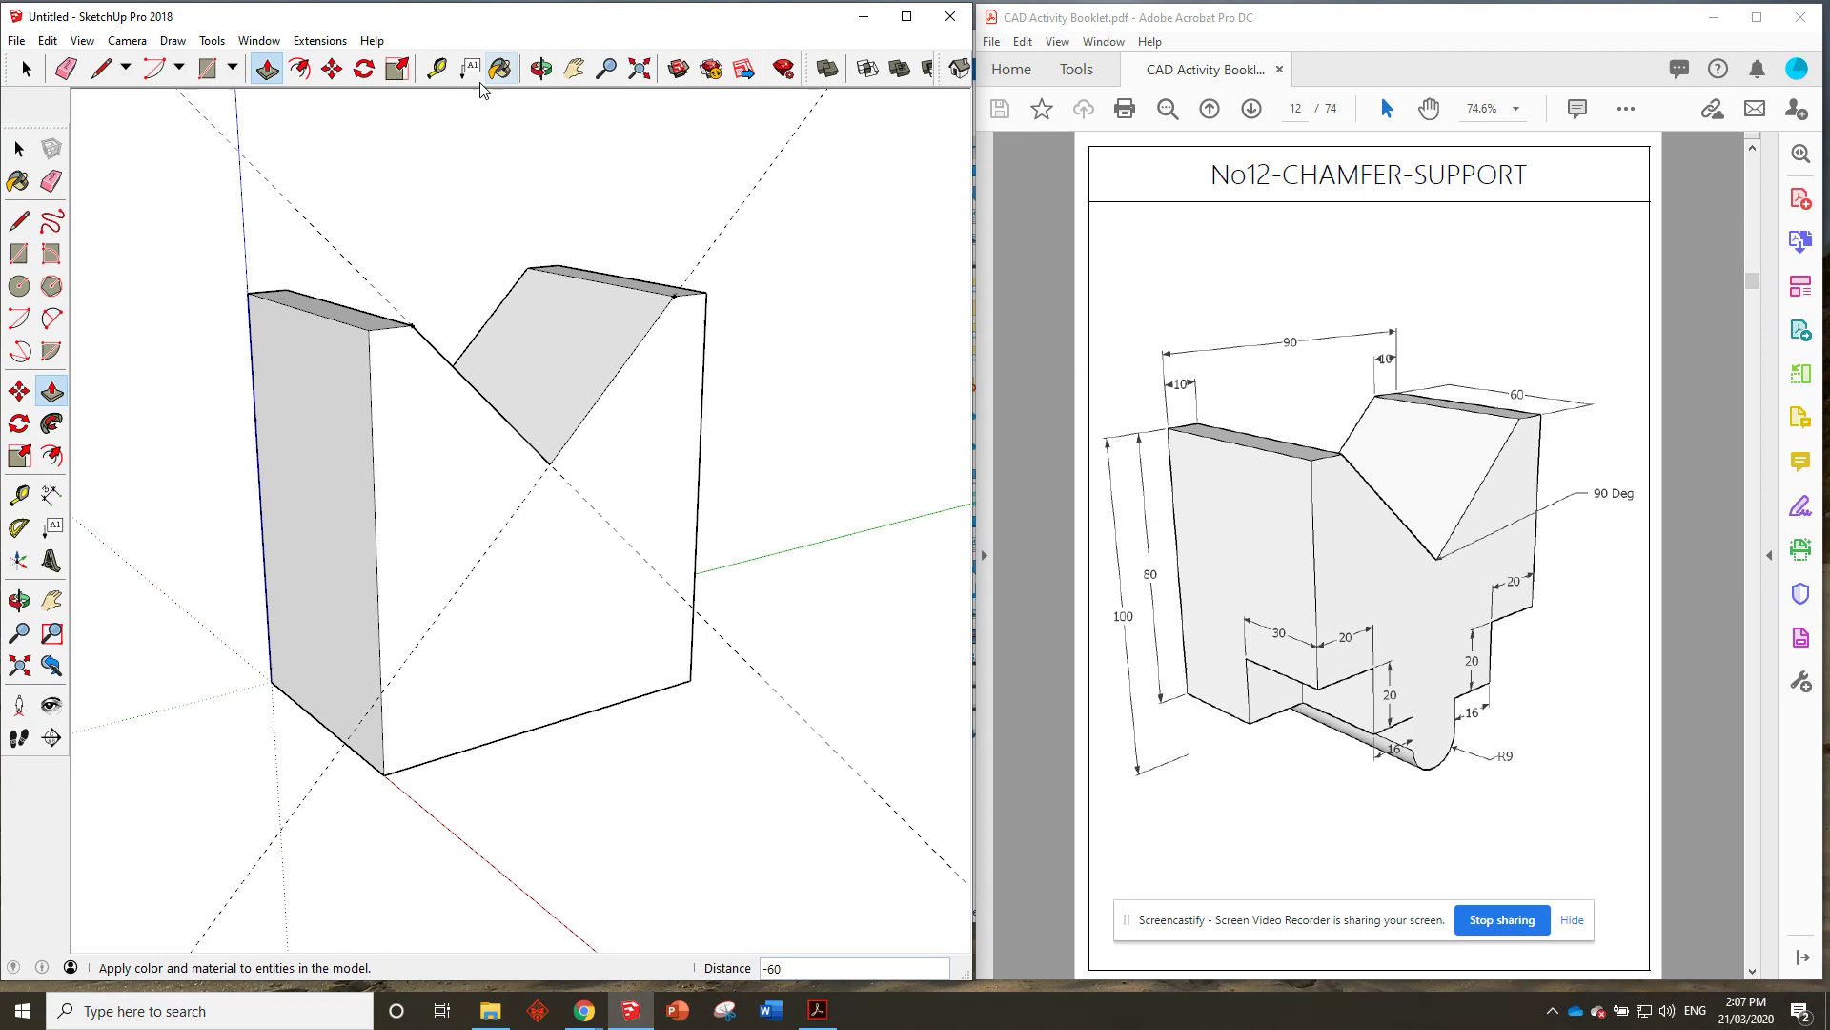
{"action": "left_click", "coordinate": [437, 67]}
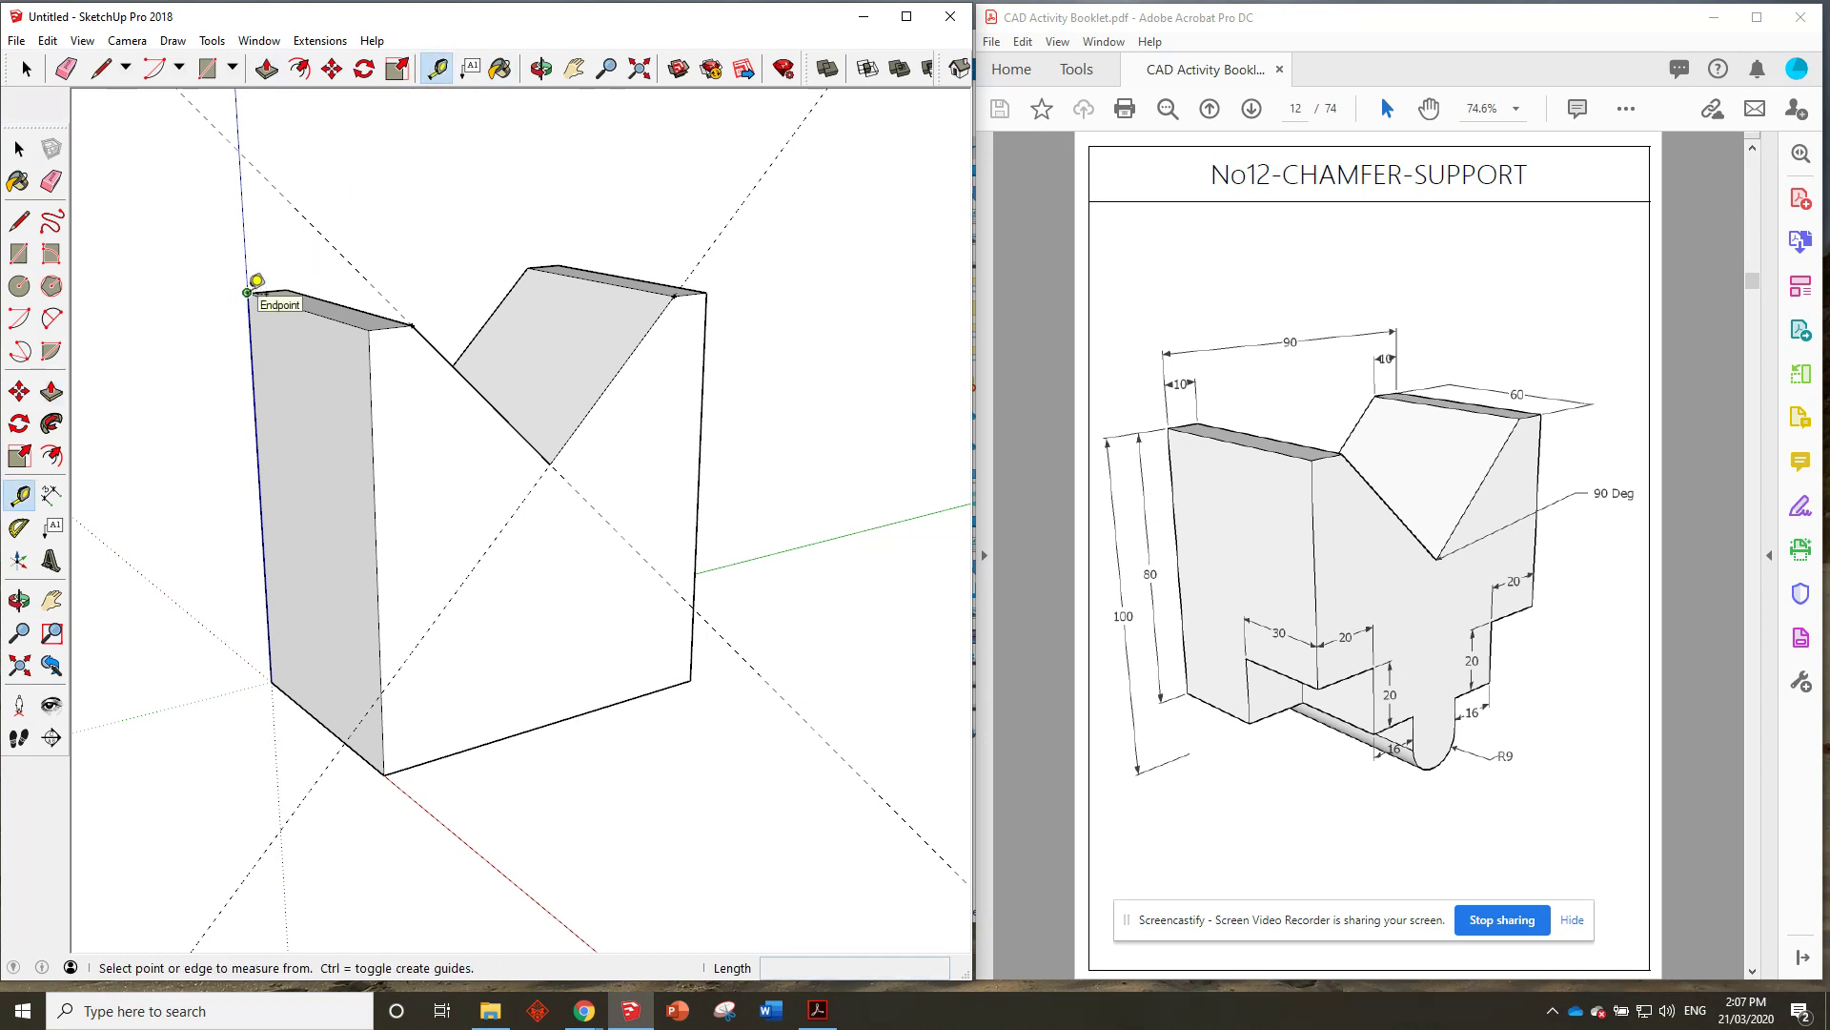
{"action": "left_click", "coordinate": [368, 329]}
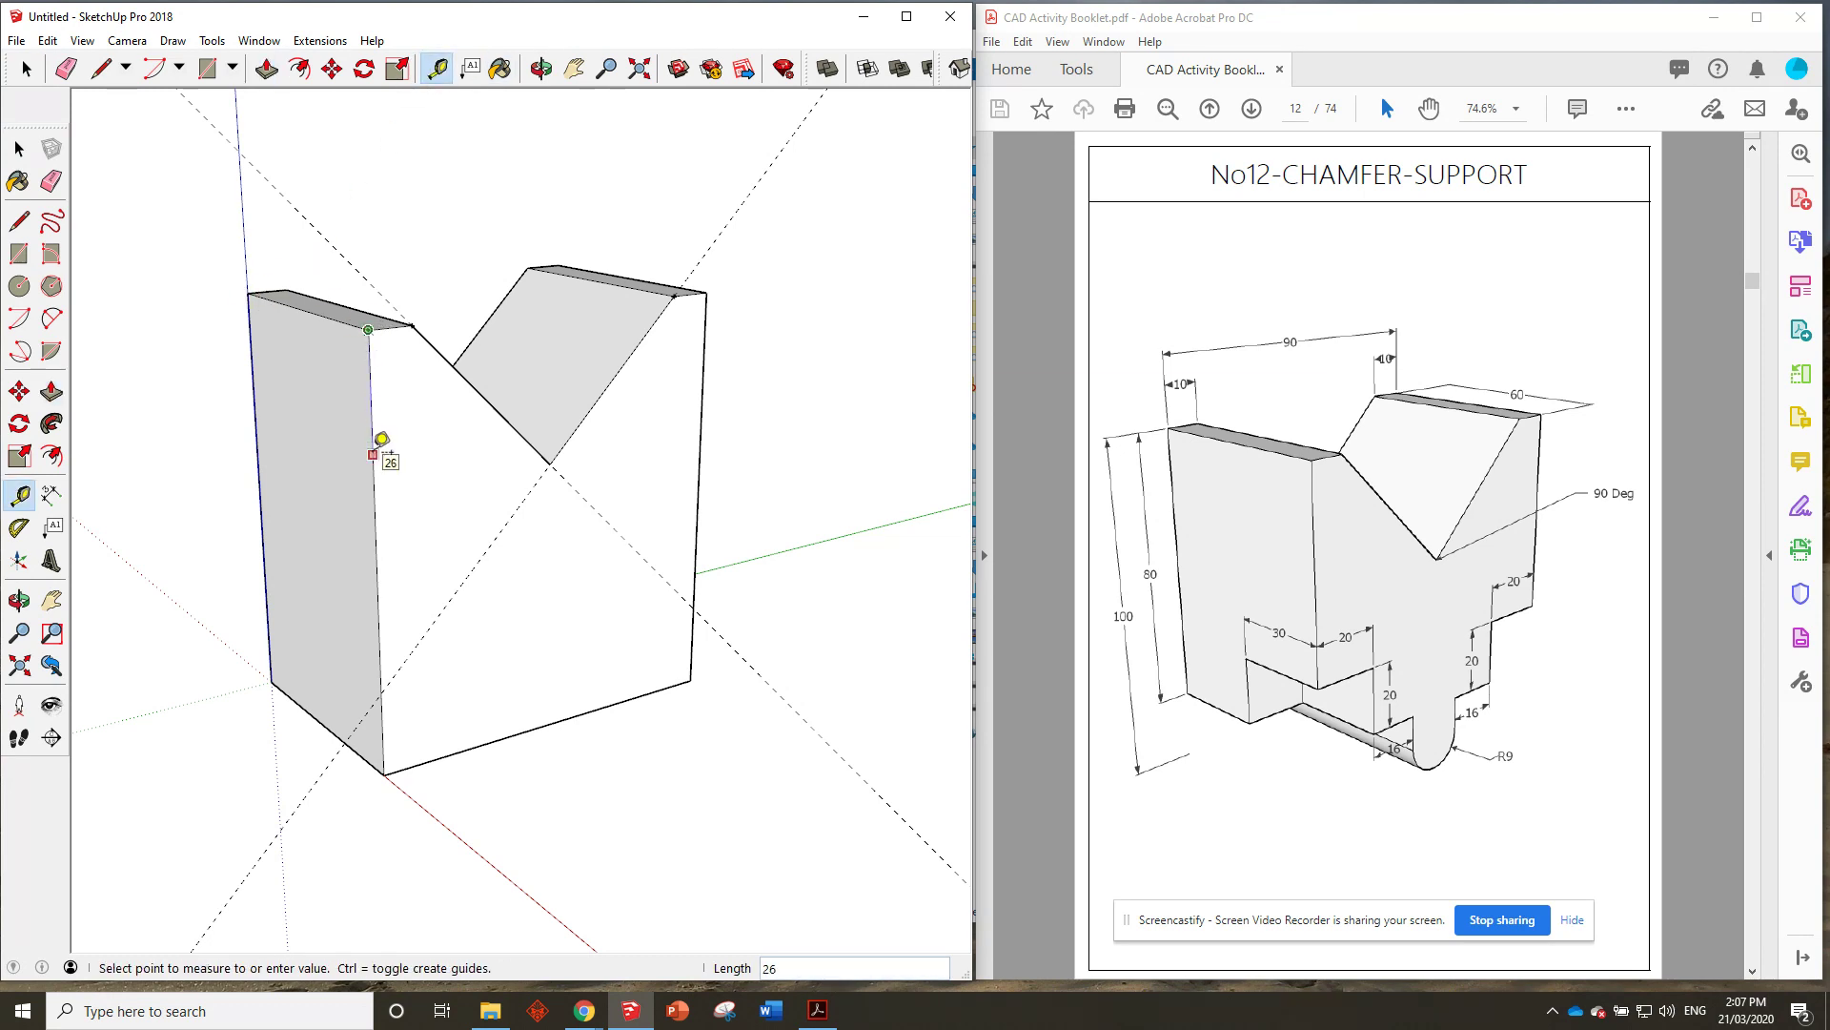
{"action": "type", "text": "80"}
{"action": "key", "text": "Return"}
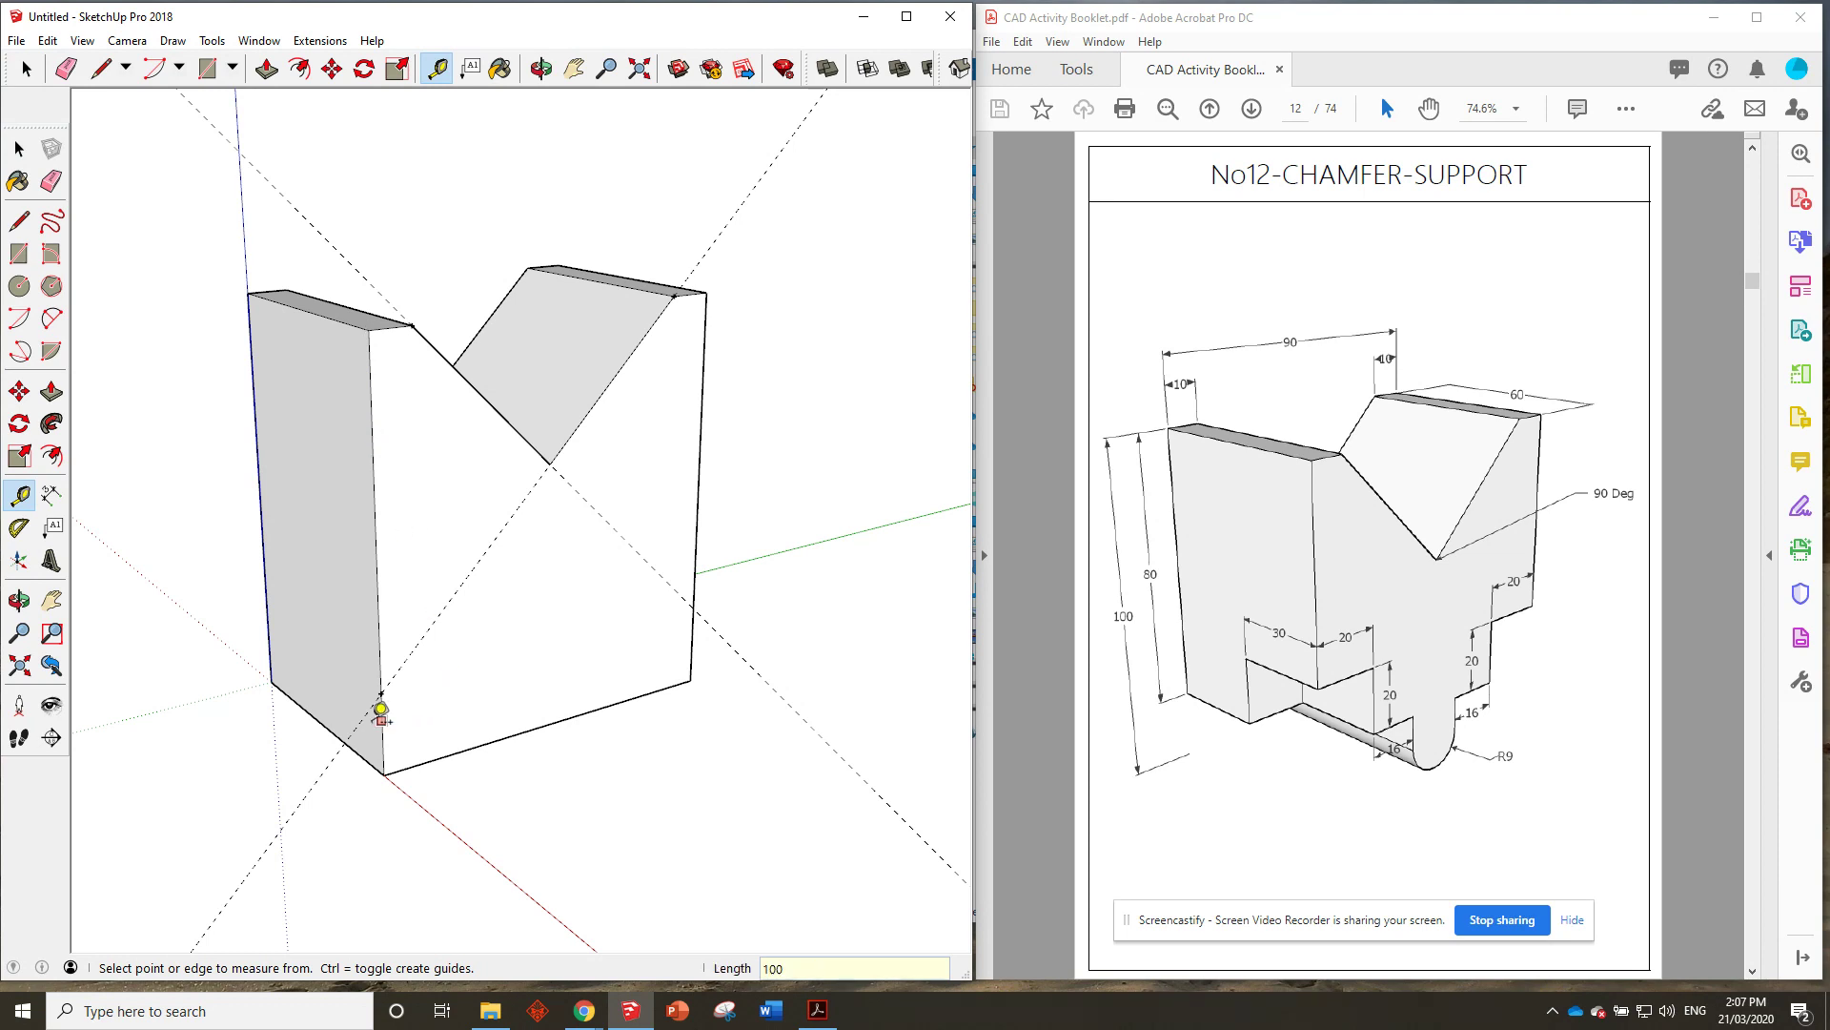
Add a guide point 20 mm above the existing corner-edge guide point and a 30 mm guide from it across the narrow side face.
{"action": "scroll", "coordinate": [379, 706], "scroll_direction": "up", "scroll_amount": 3}
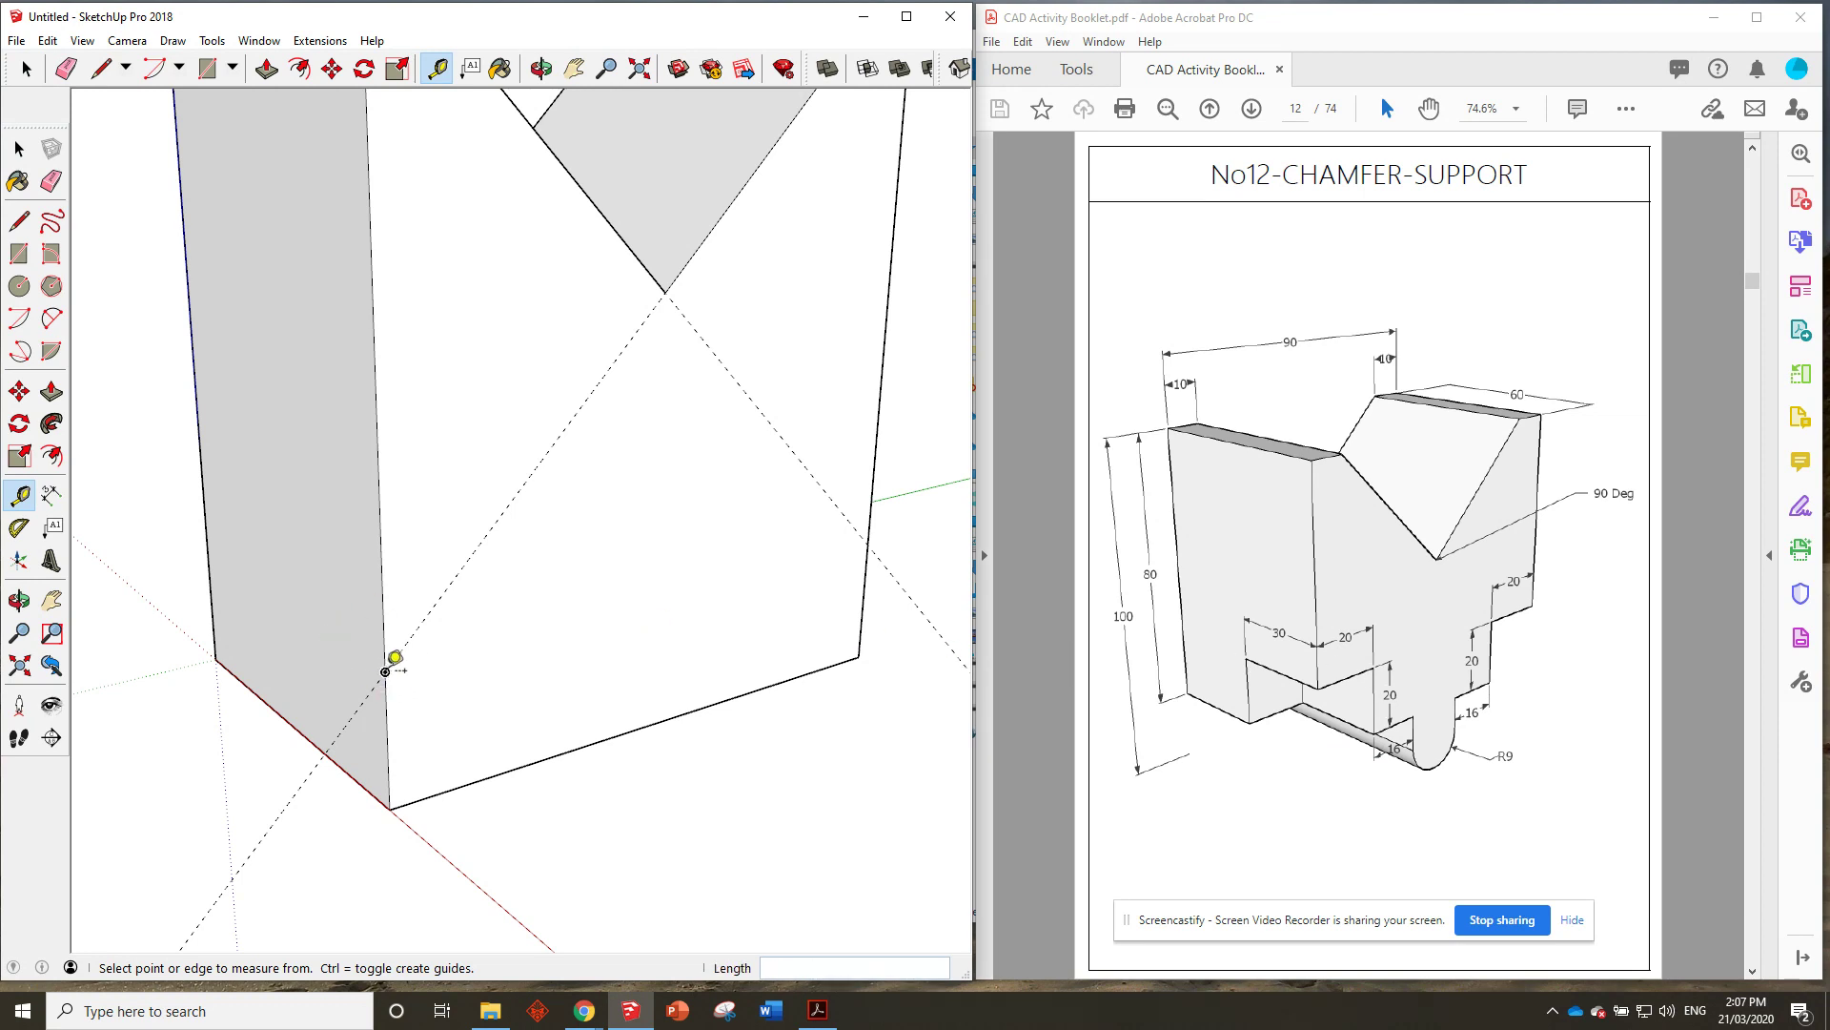
{"action": "left_click", "coordinate": [385, 671]}
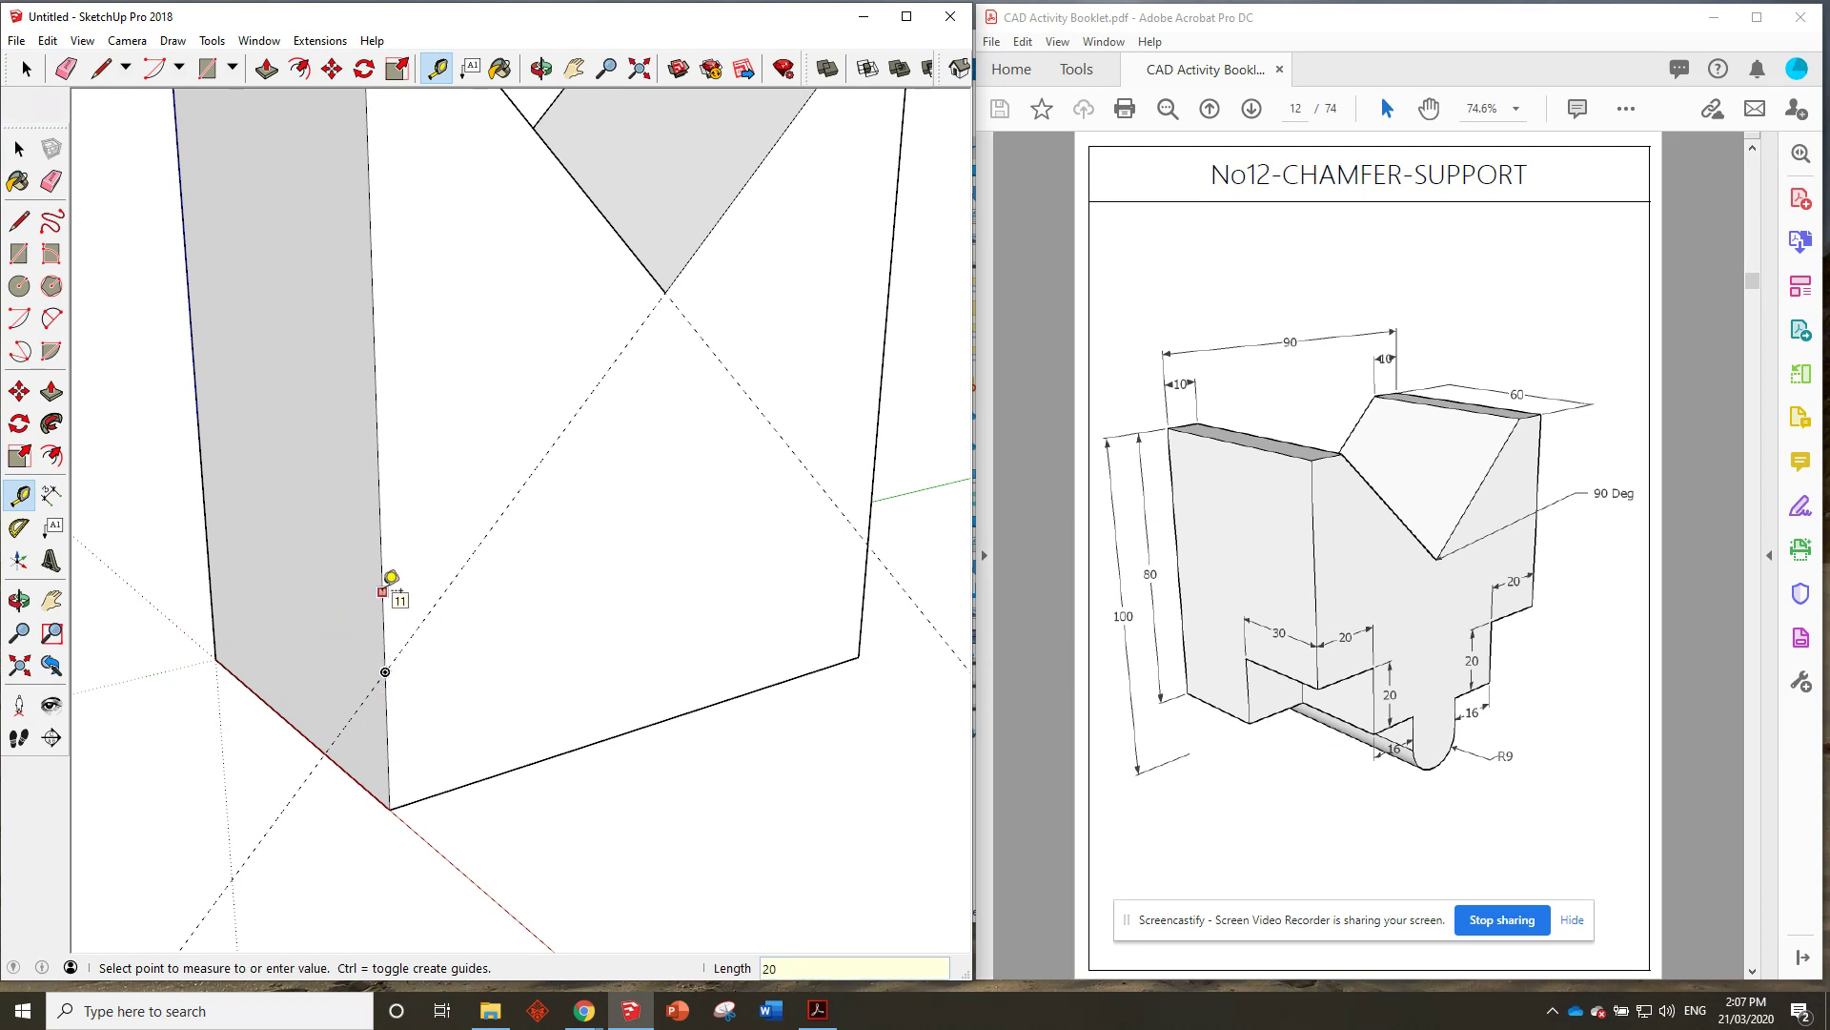
{"action": "key", "text": "Return"}
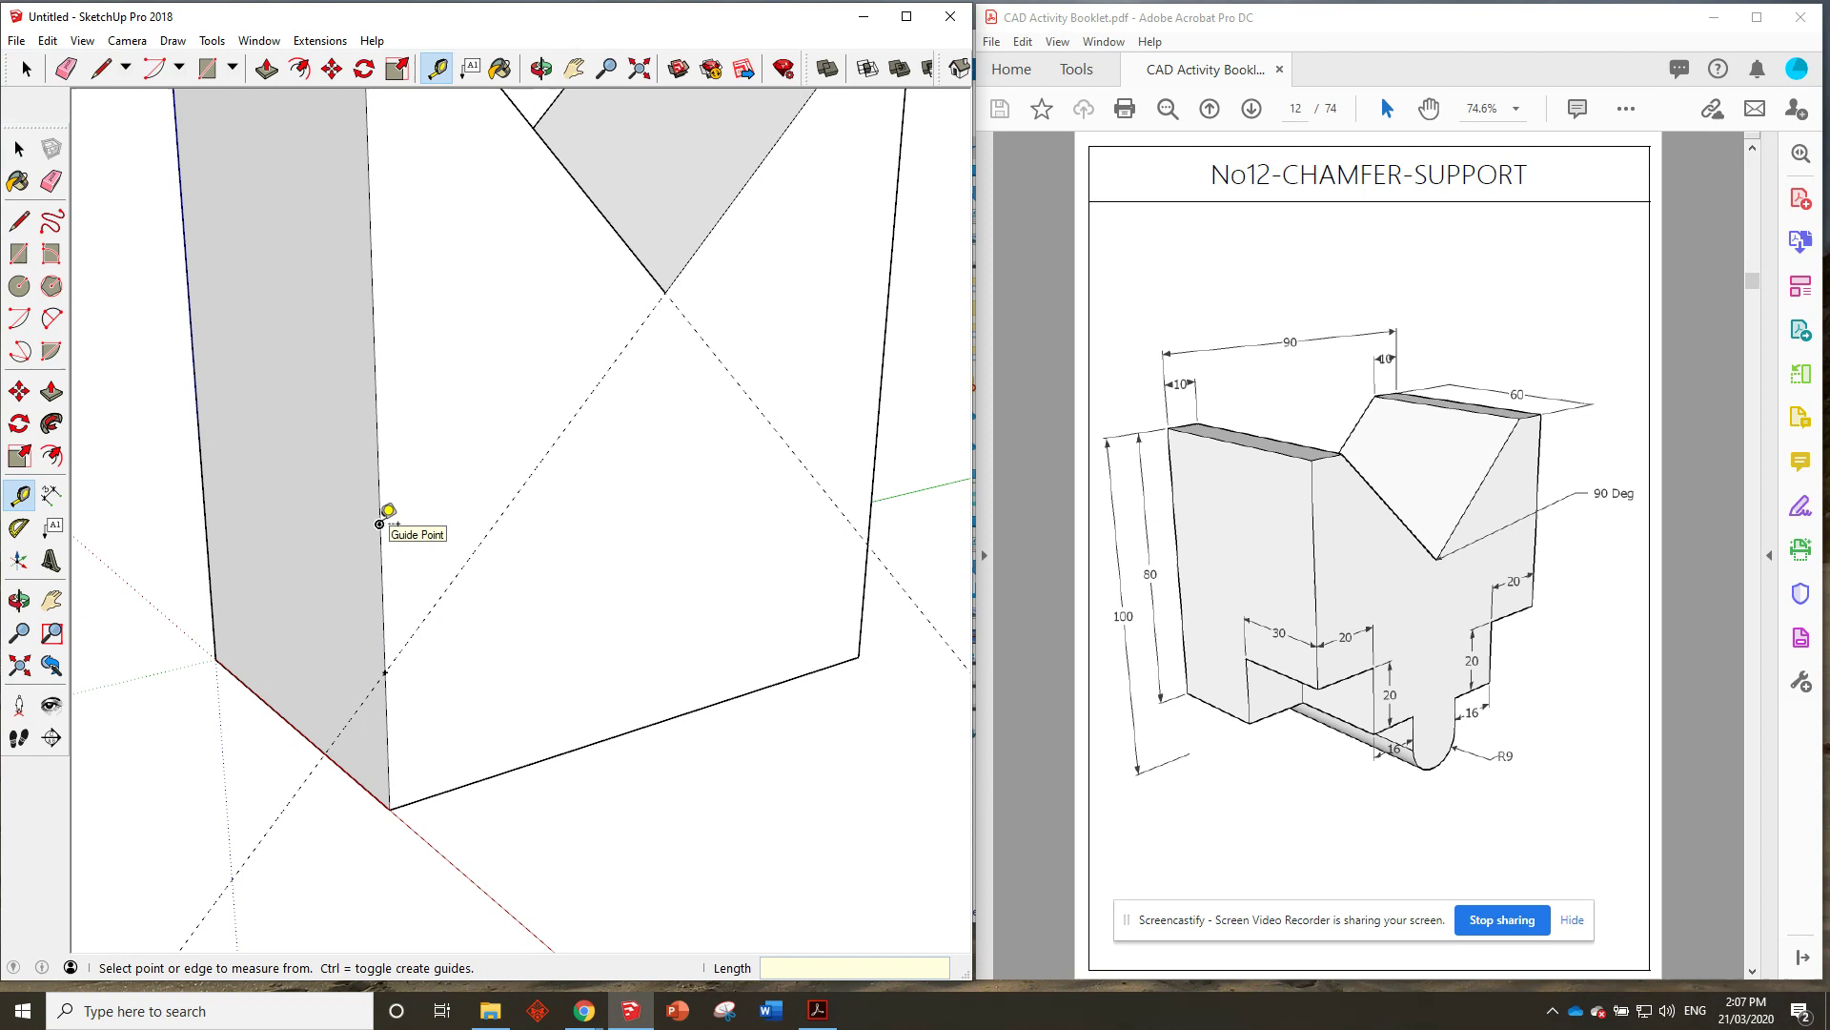
{"action": "left_click", "coordinate": [380, 524]}
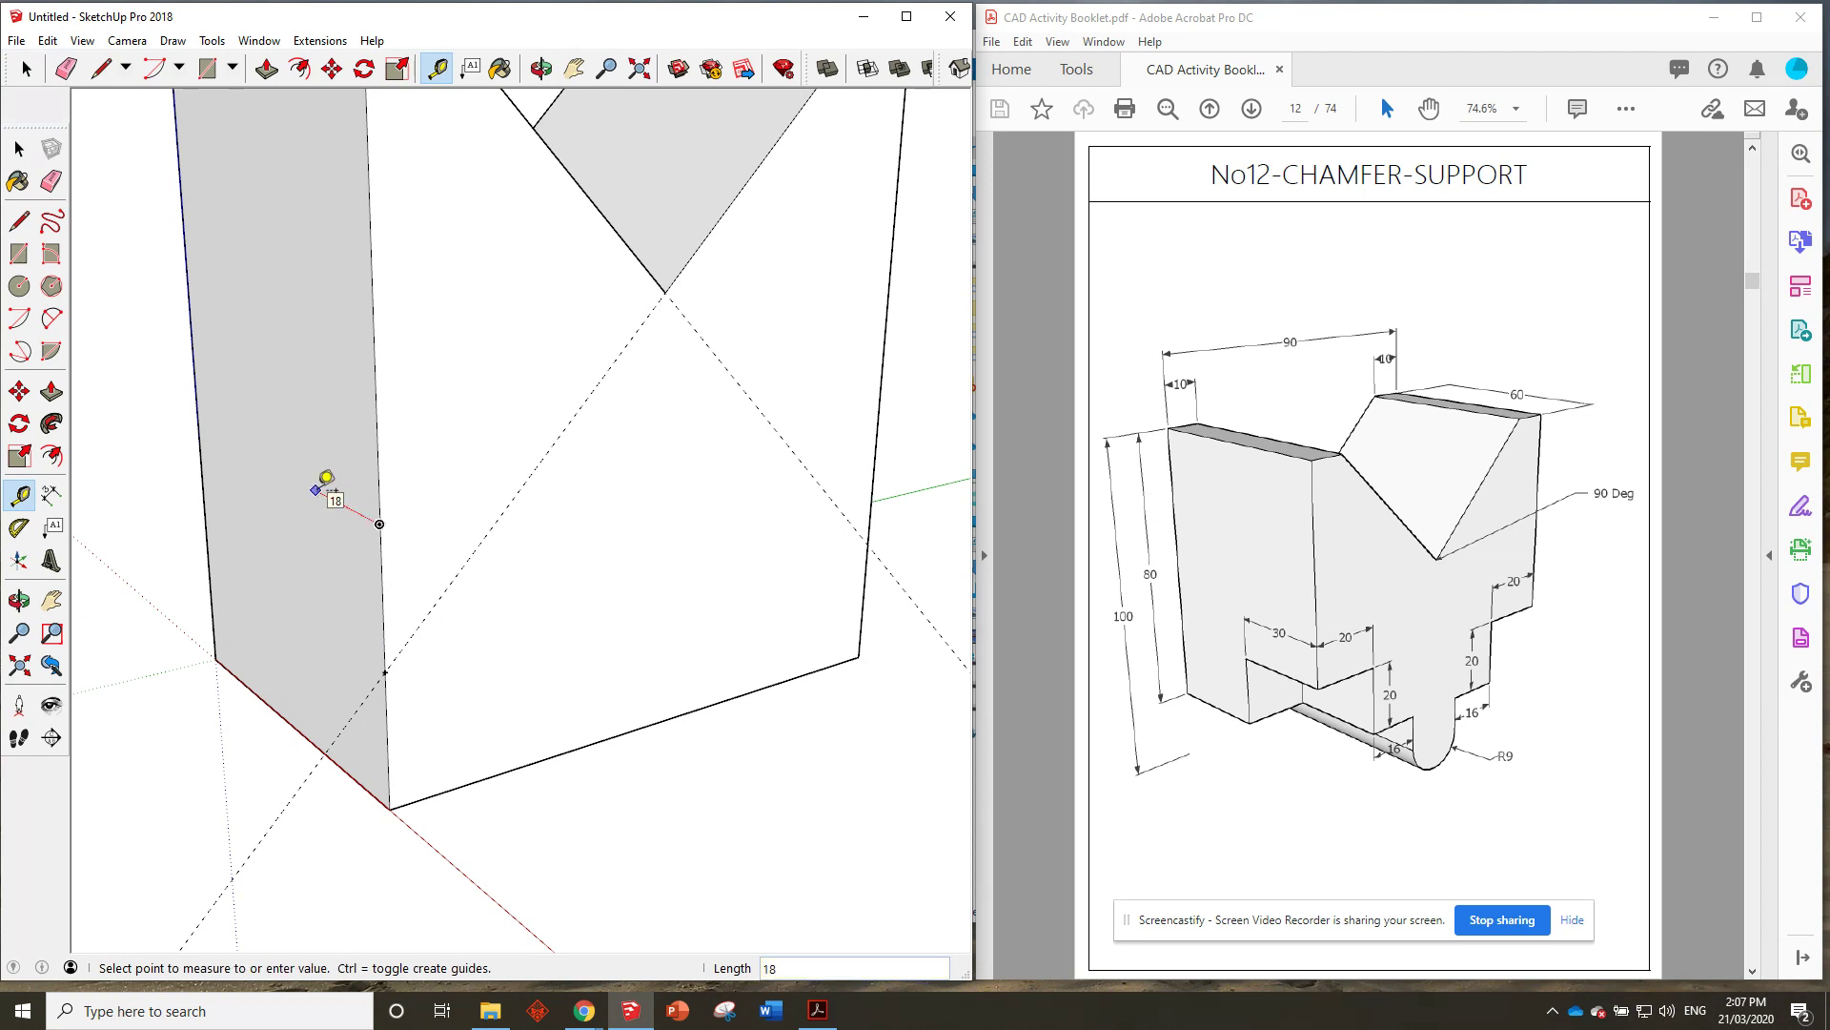
{"action": "key", "text": "Return"}
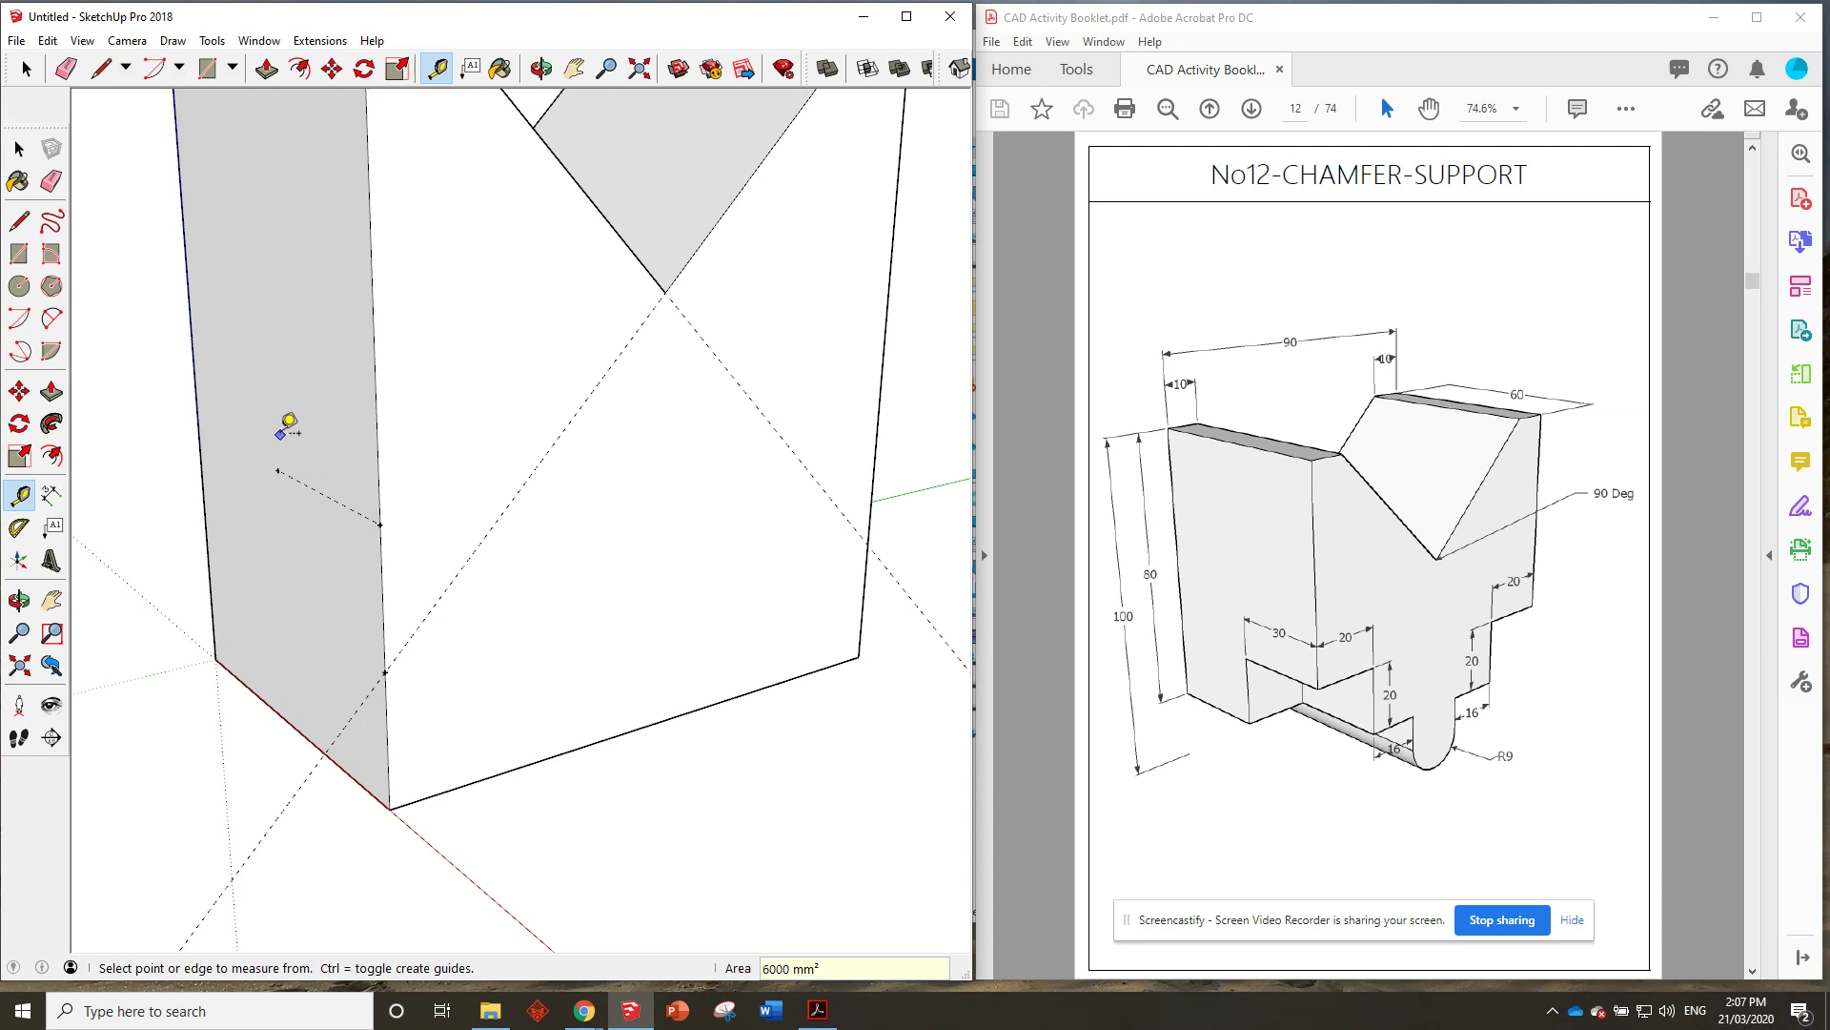
Draw a 30 by 20 mm rectangle on the narrow side face between the 30 mm guide's end and the lower corner-edge guide point.
{"action": "middle_click_drag", "start_coordinate": [289, 423], "coordinate": [505, 467]}
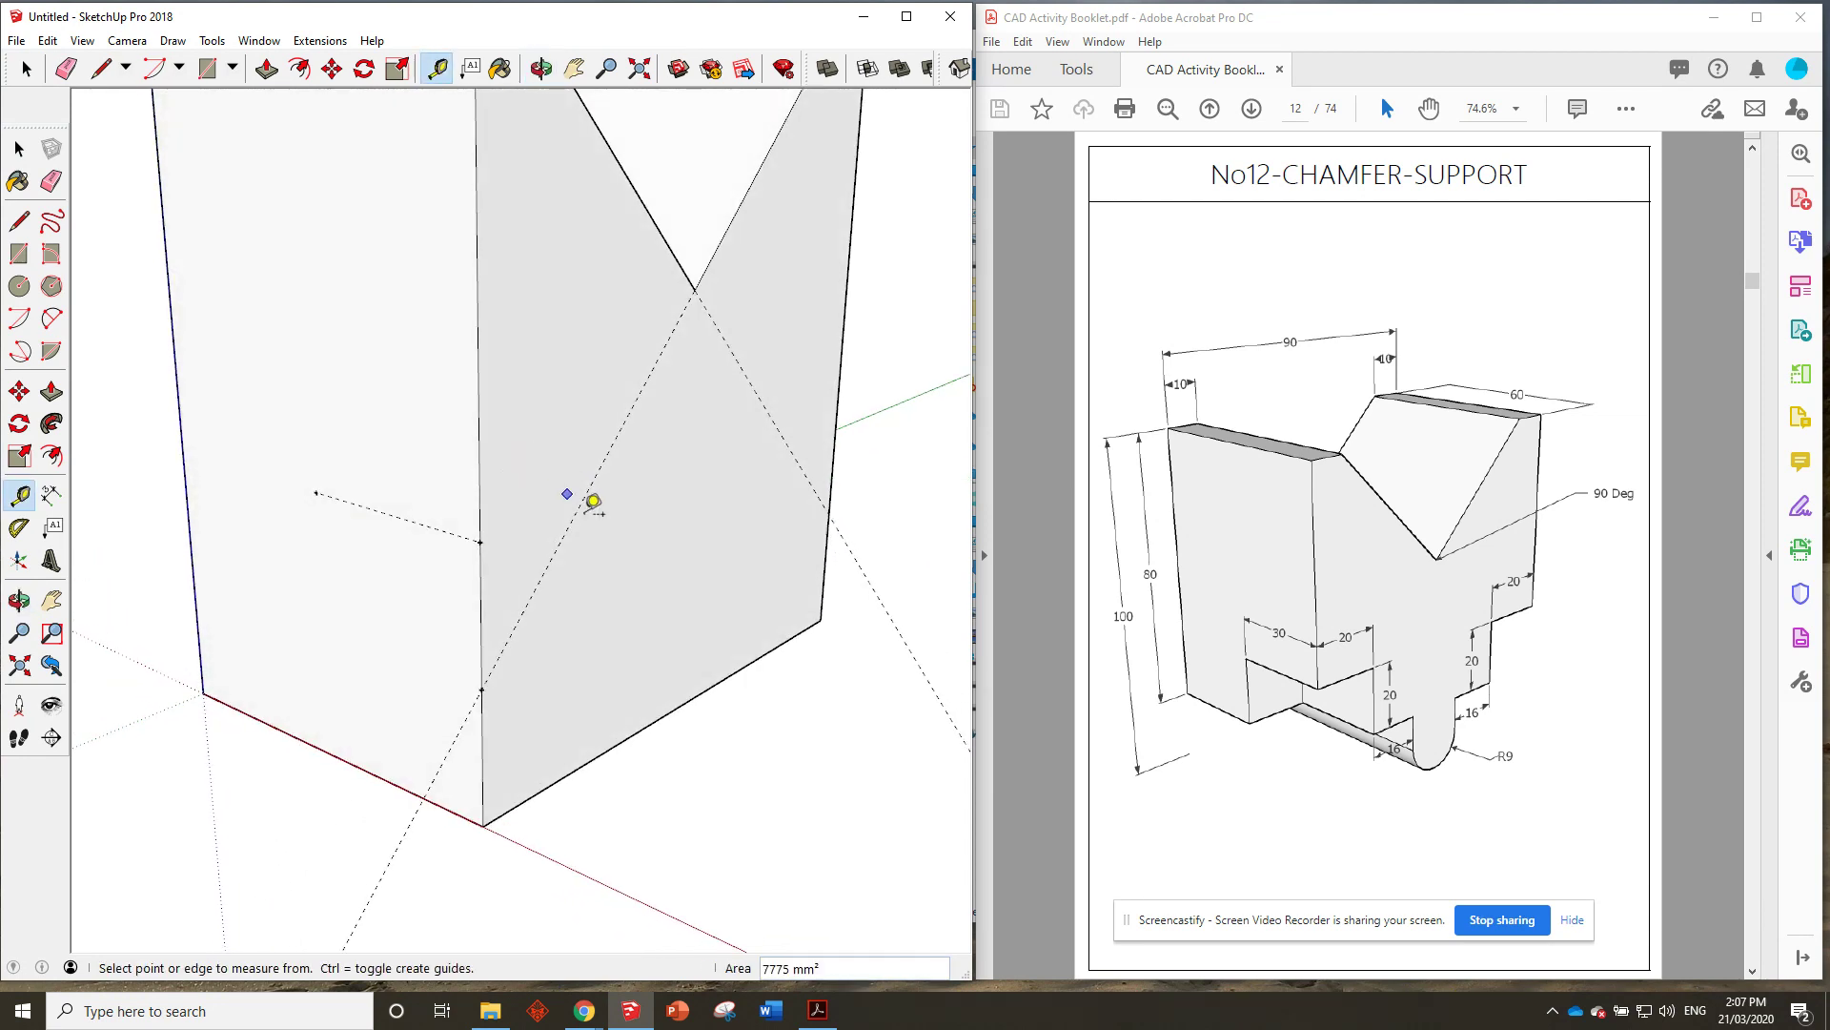
{"action": "left_click", "coordinate": [206, 67]}
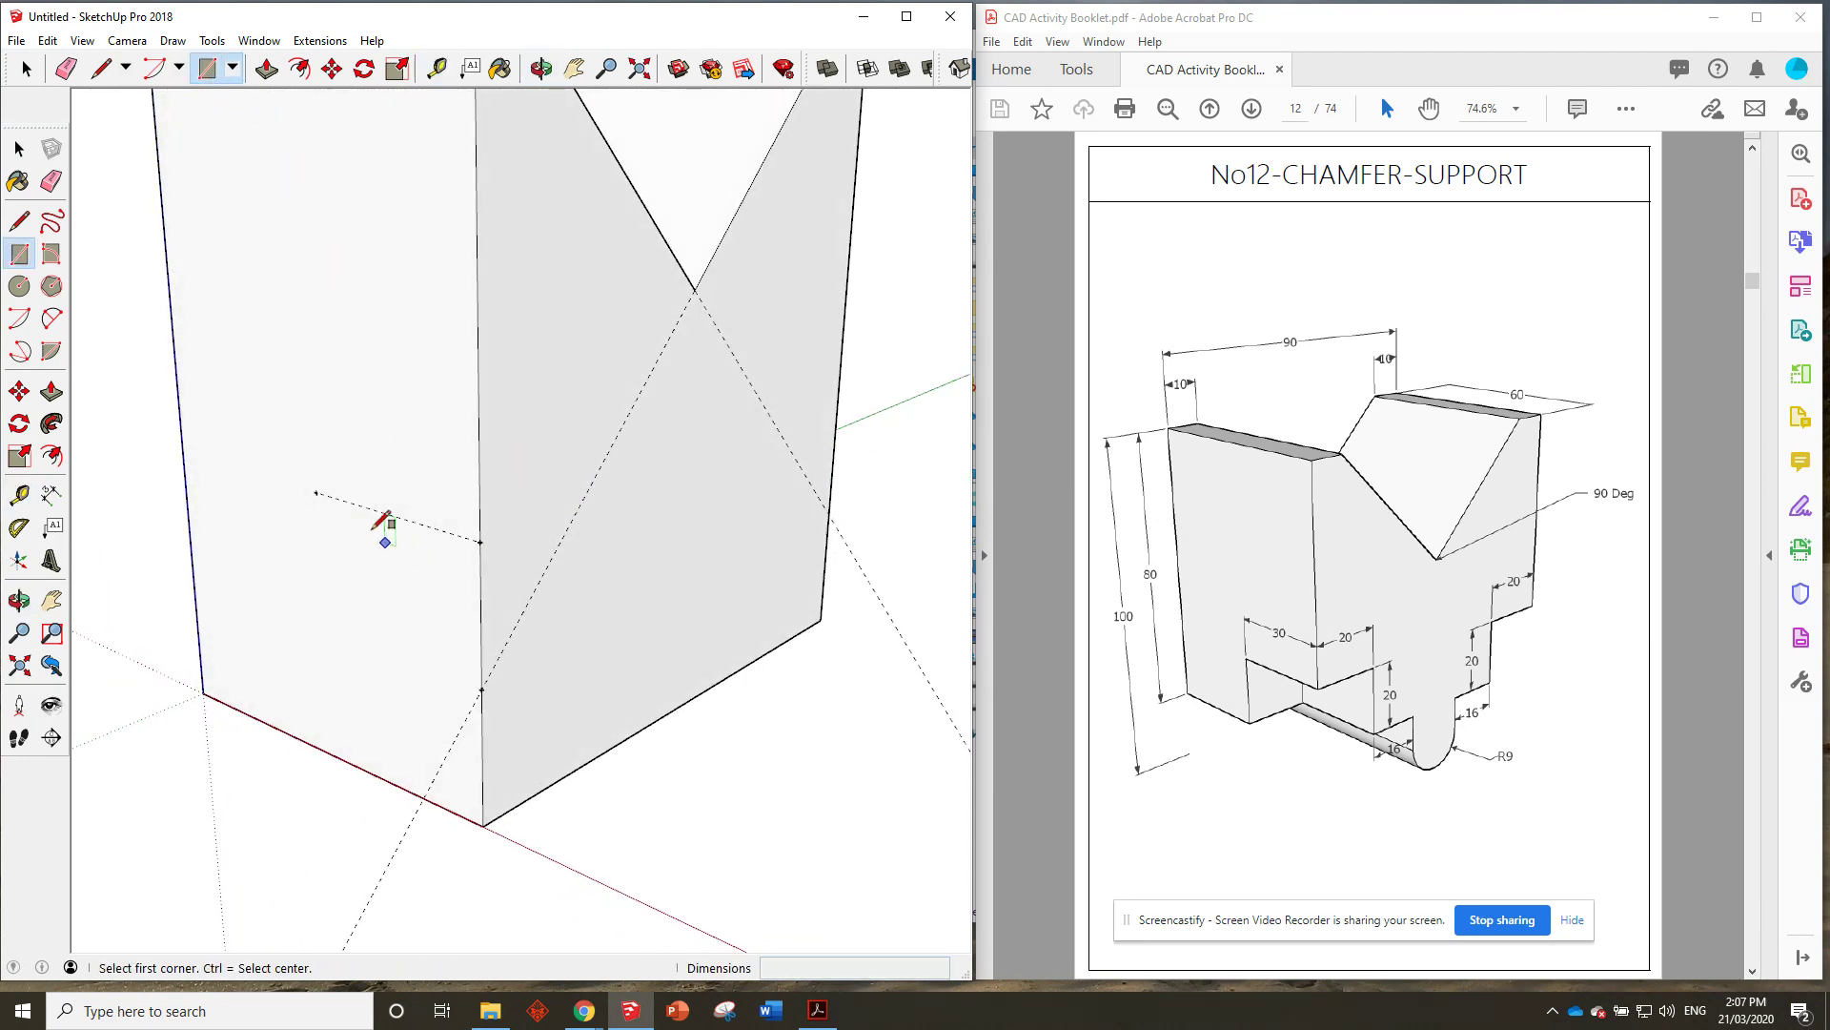
{"action": "left_click", "coordinate": [317, 491]}
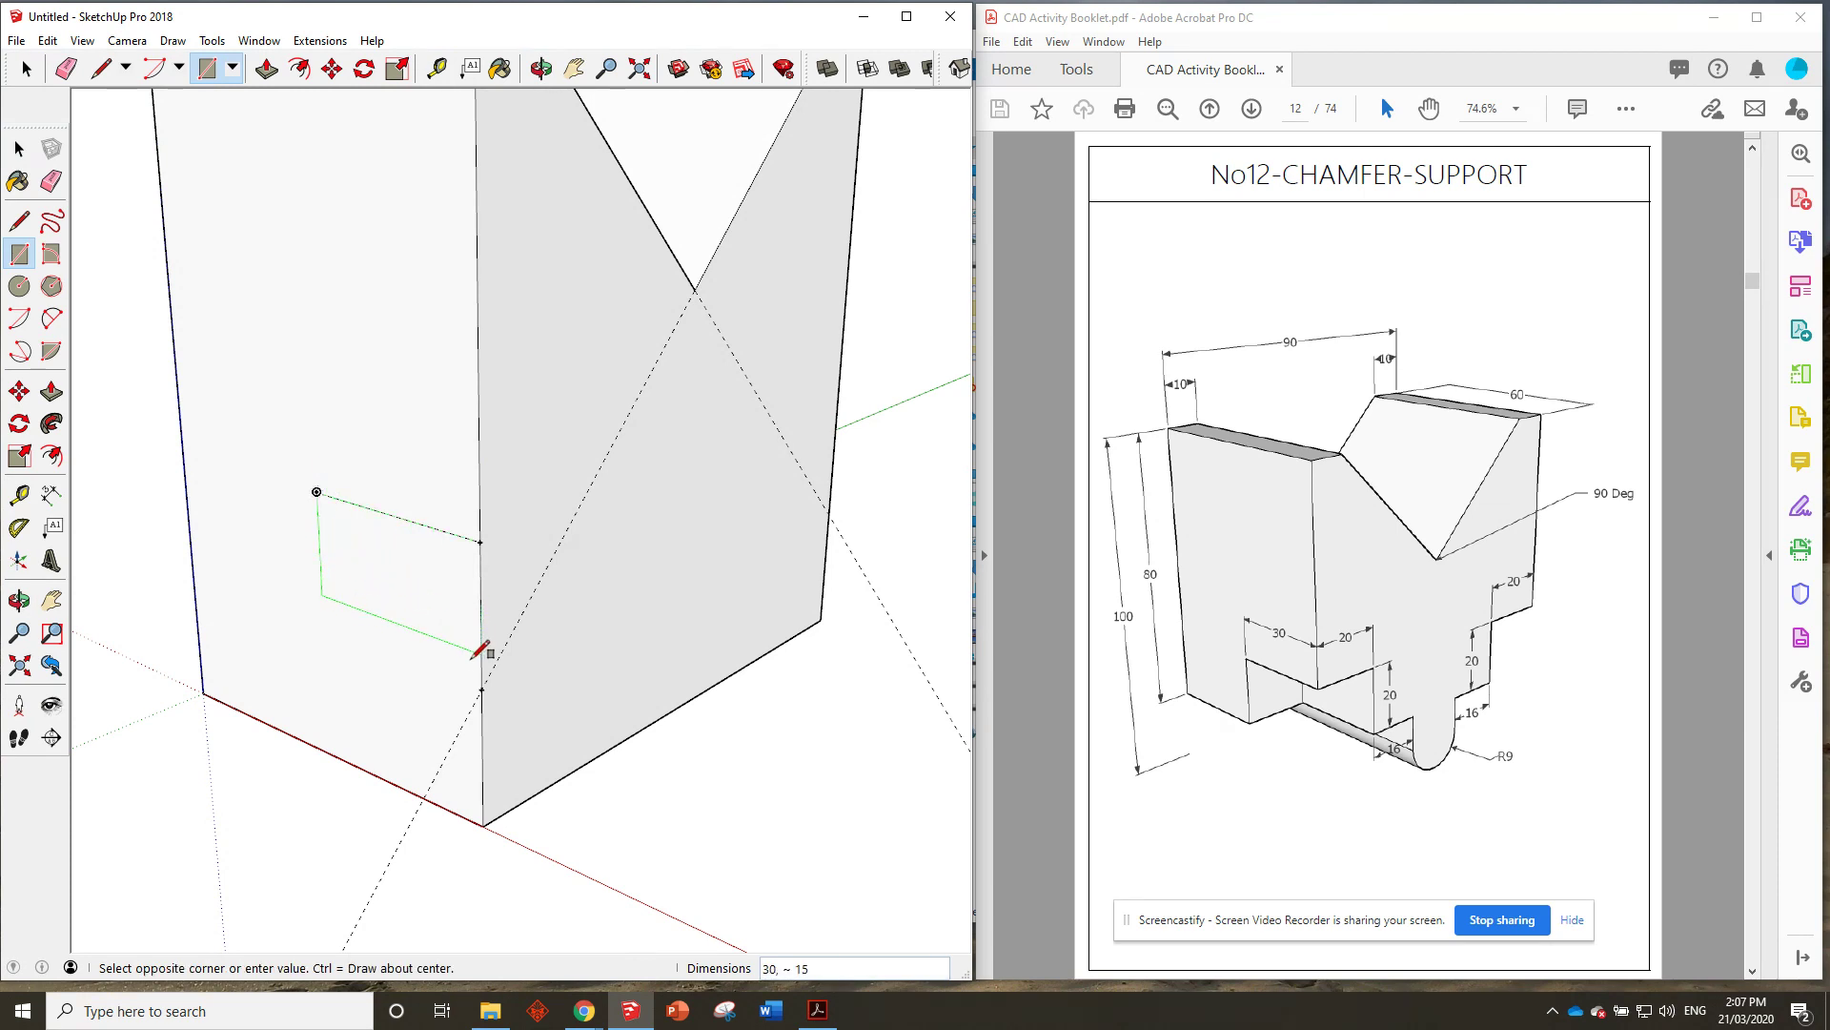
{"action": "left_click", "coordinate": [482, 688]}
Push the 30 by 20 mm rectangle 20 mm into the block to cut the first side recess.
{"action": "left_click", "coordinate": [267, 68]}
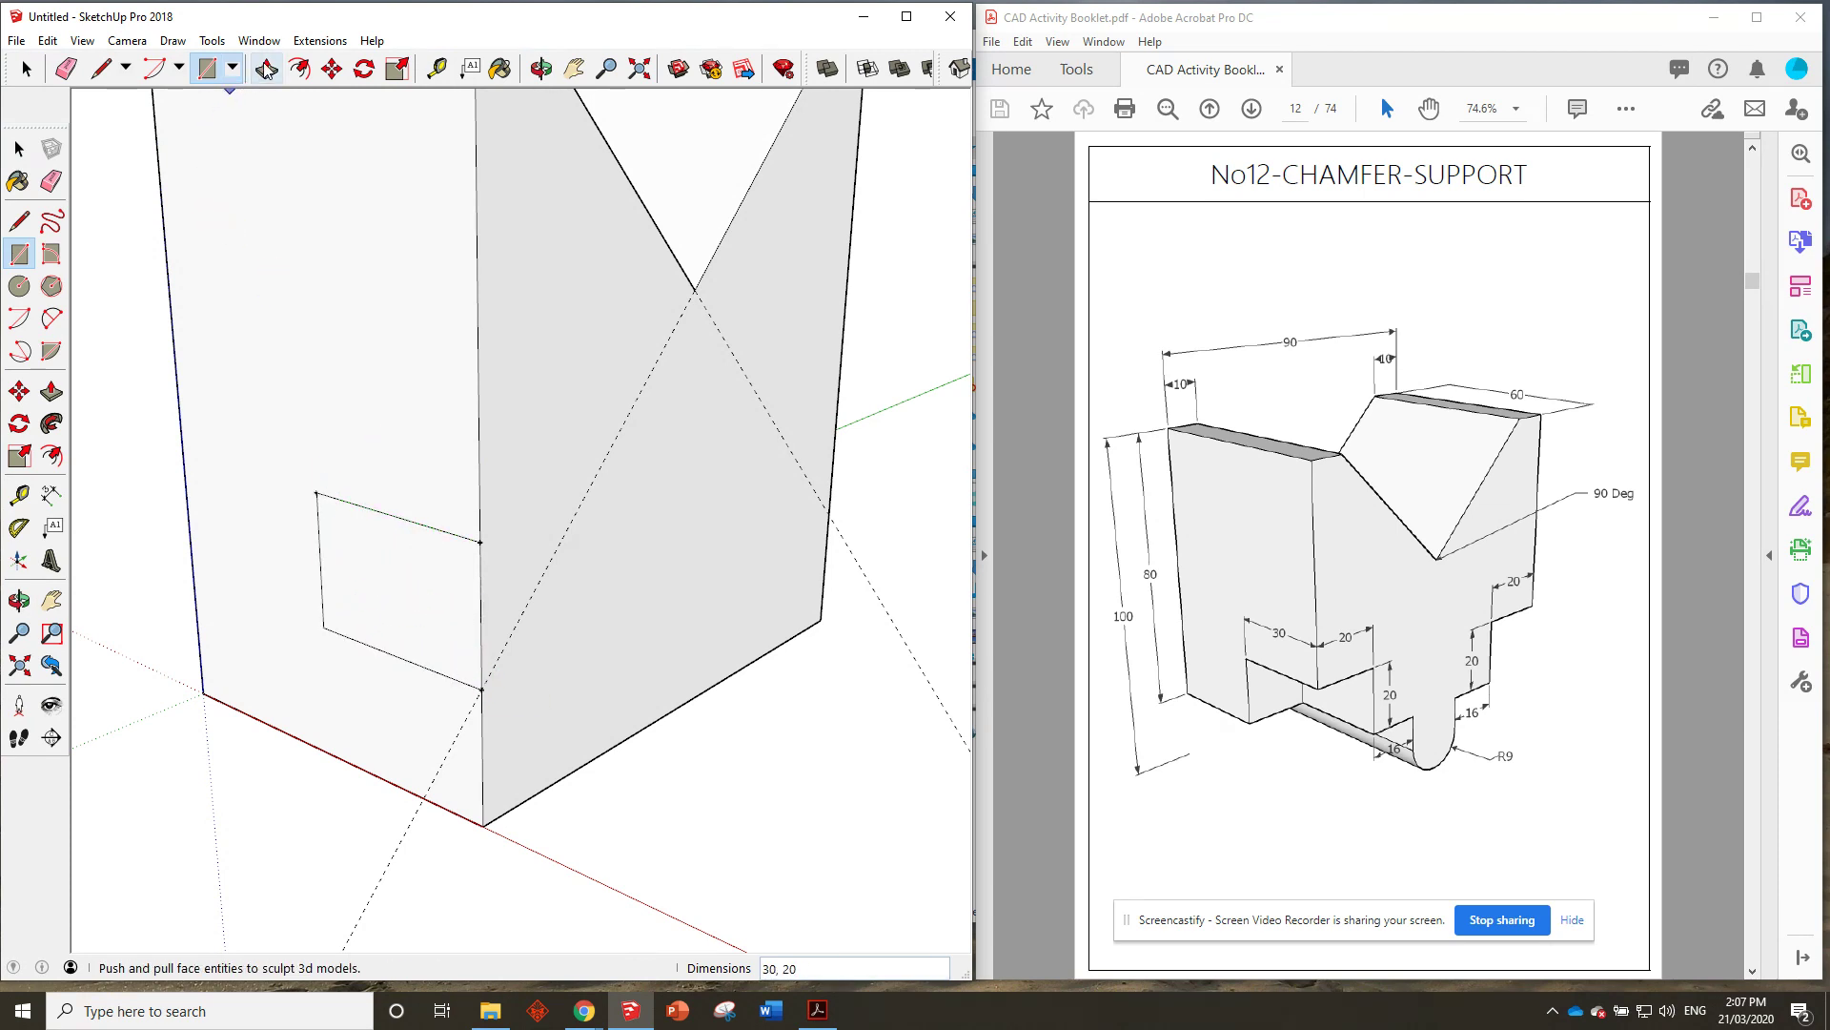
{"action": "left_click", "coordinate": [443, 598]}
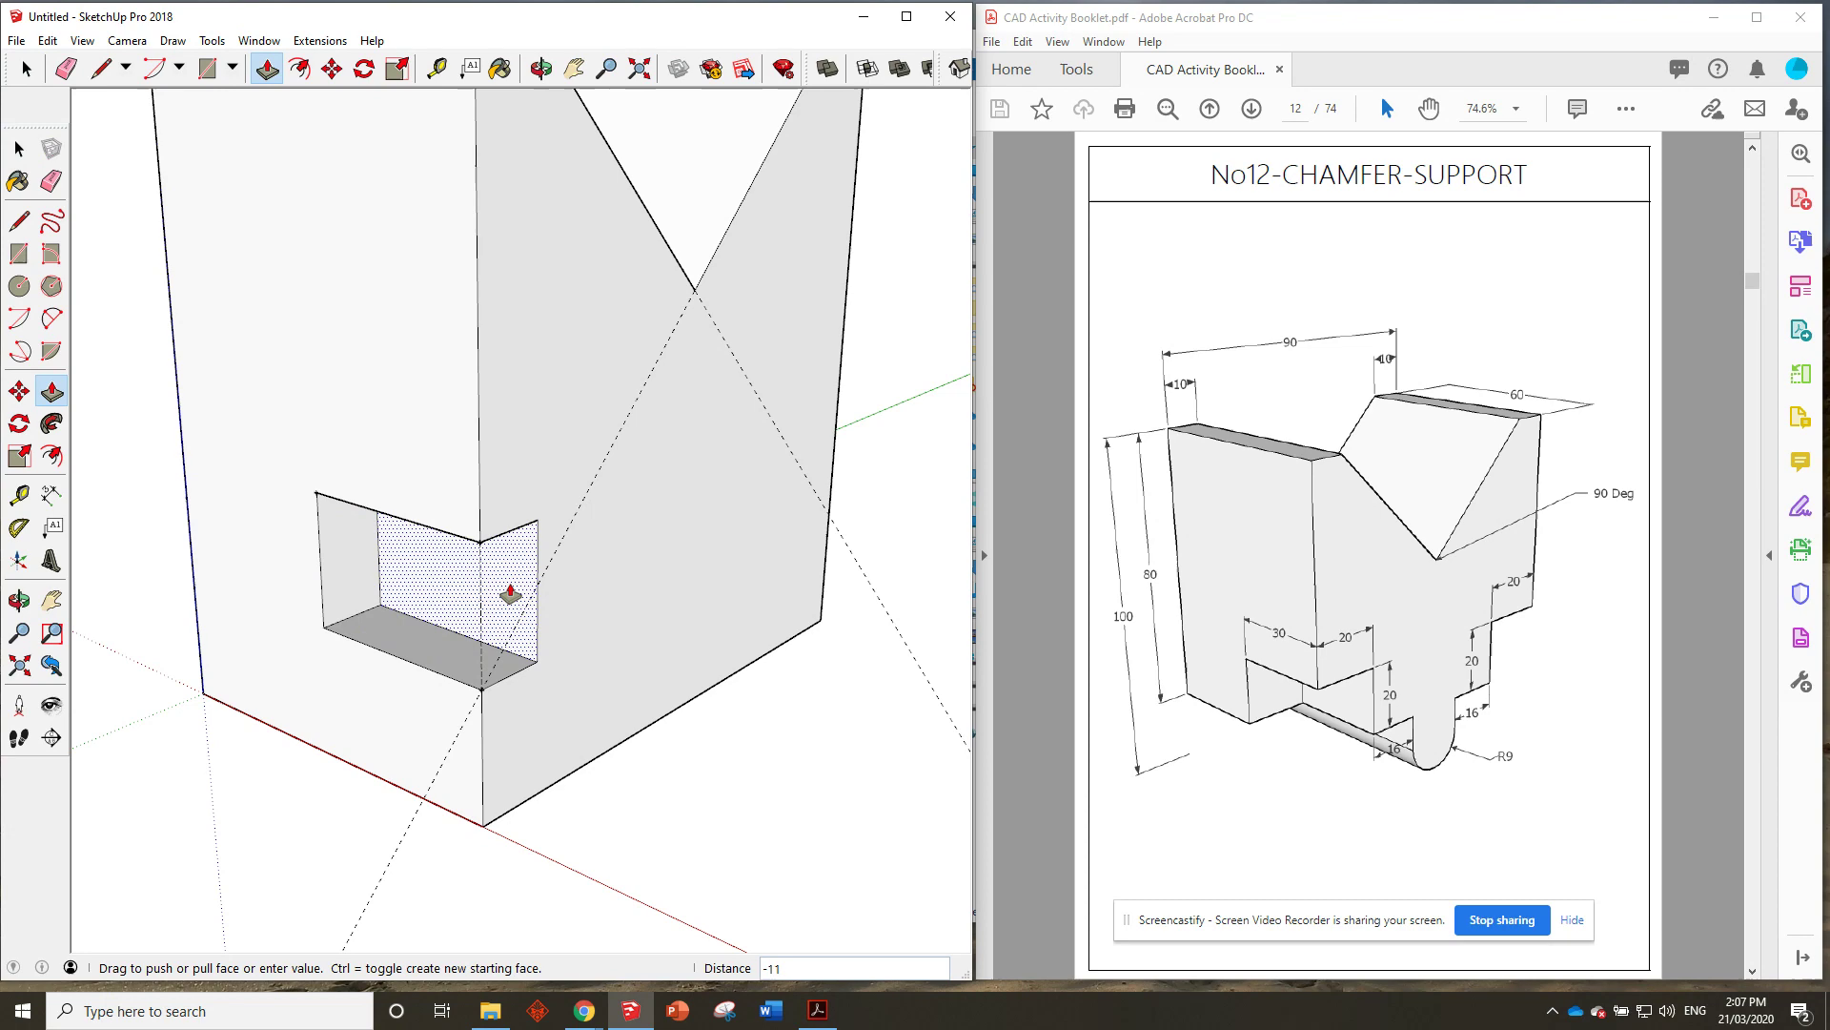
{"action": "key", "text": "Return"}
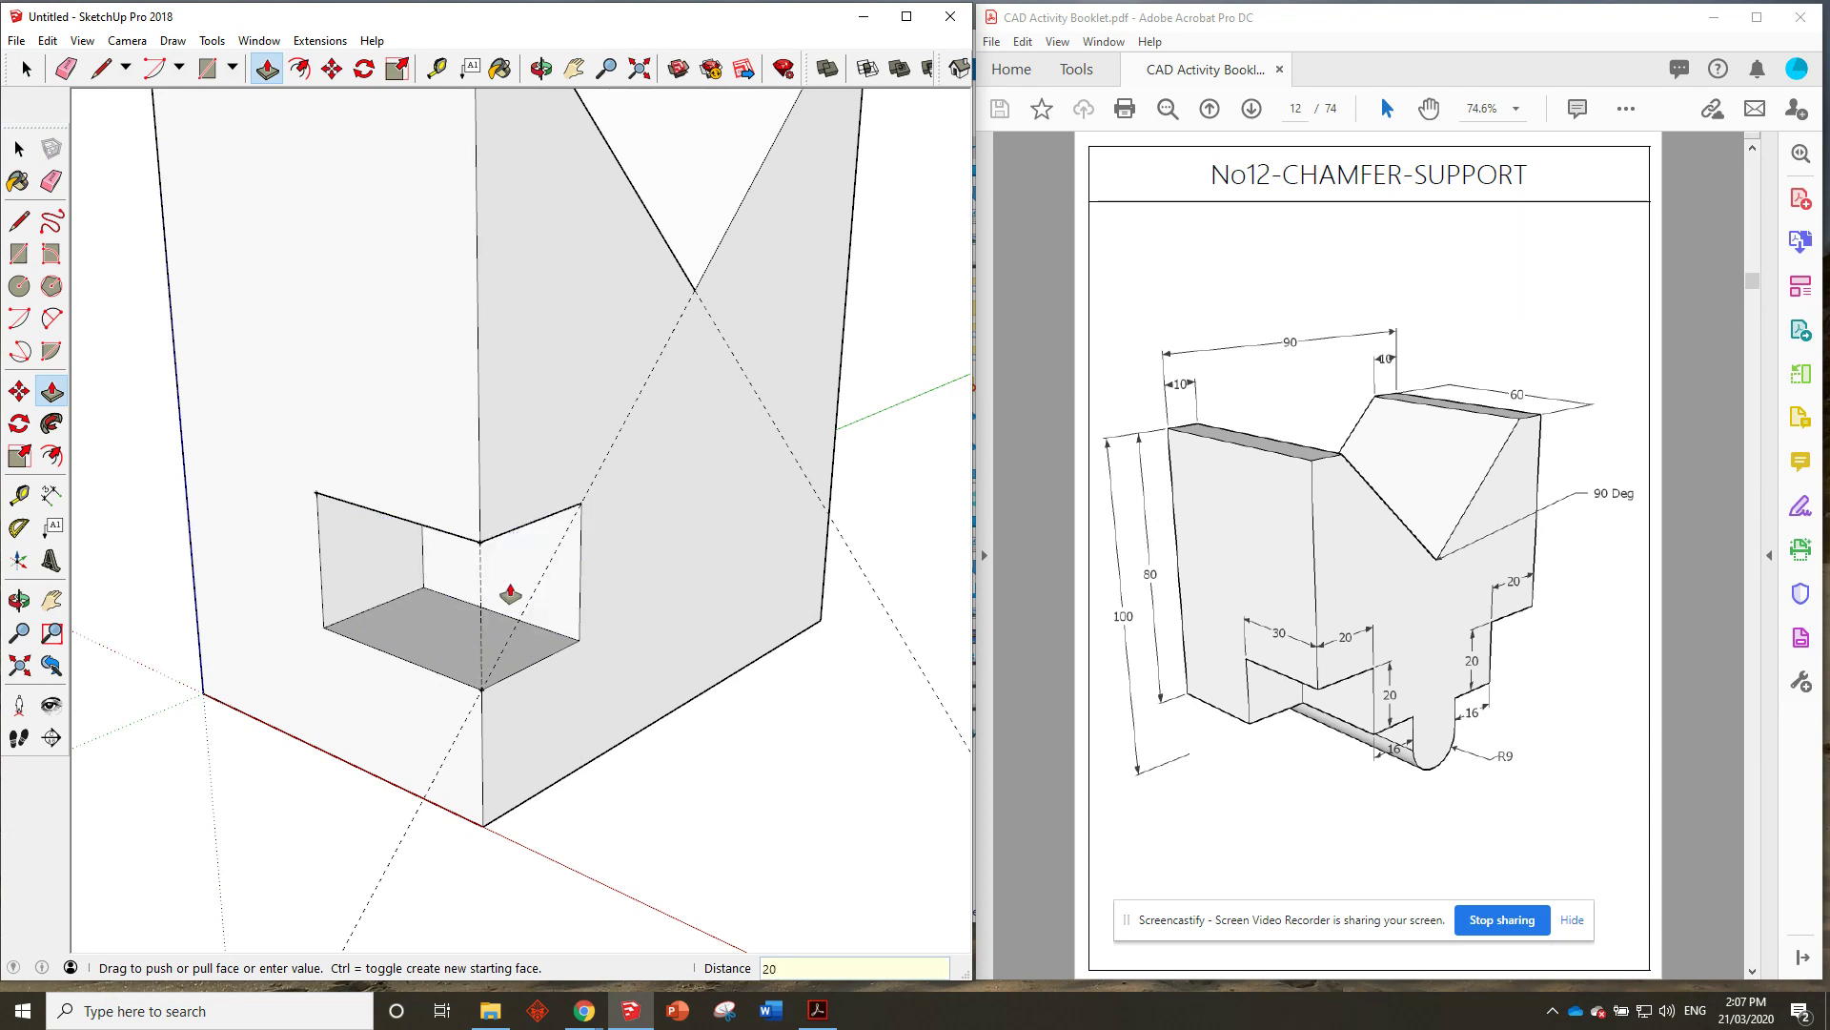
On the opposite narrow side's front corner edge, place guide points 80 mm below its upper end and 20 mm above that point.
{"action": "mouse_move", "coordinate": [610, 506]}
{"action": "middle_mouse_down"}
{"action": "mouse_move", "coordinate": [494, 454]}
{"action": "mouse_move", "coordinate": [555, 490]}
{"action": "mouse_move", "coordinate": [809, 506]}
{"action": "mouse_move", "coordinate": [735, 483]}
{"action": "mouse_move", "coordinate": [867, 470]}
{"action": "mouse_move", "coordinate": [802, 563]}
{"action": "middle_mouse_up"}
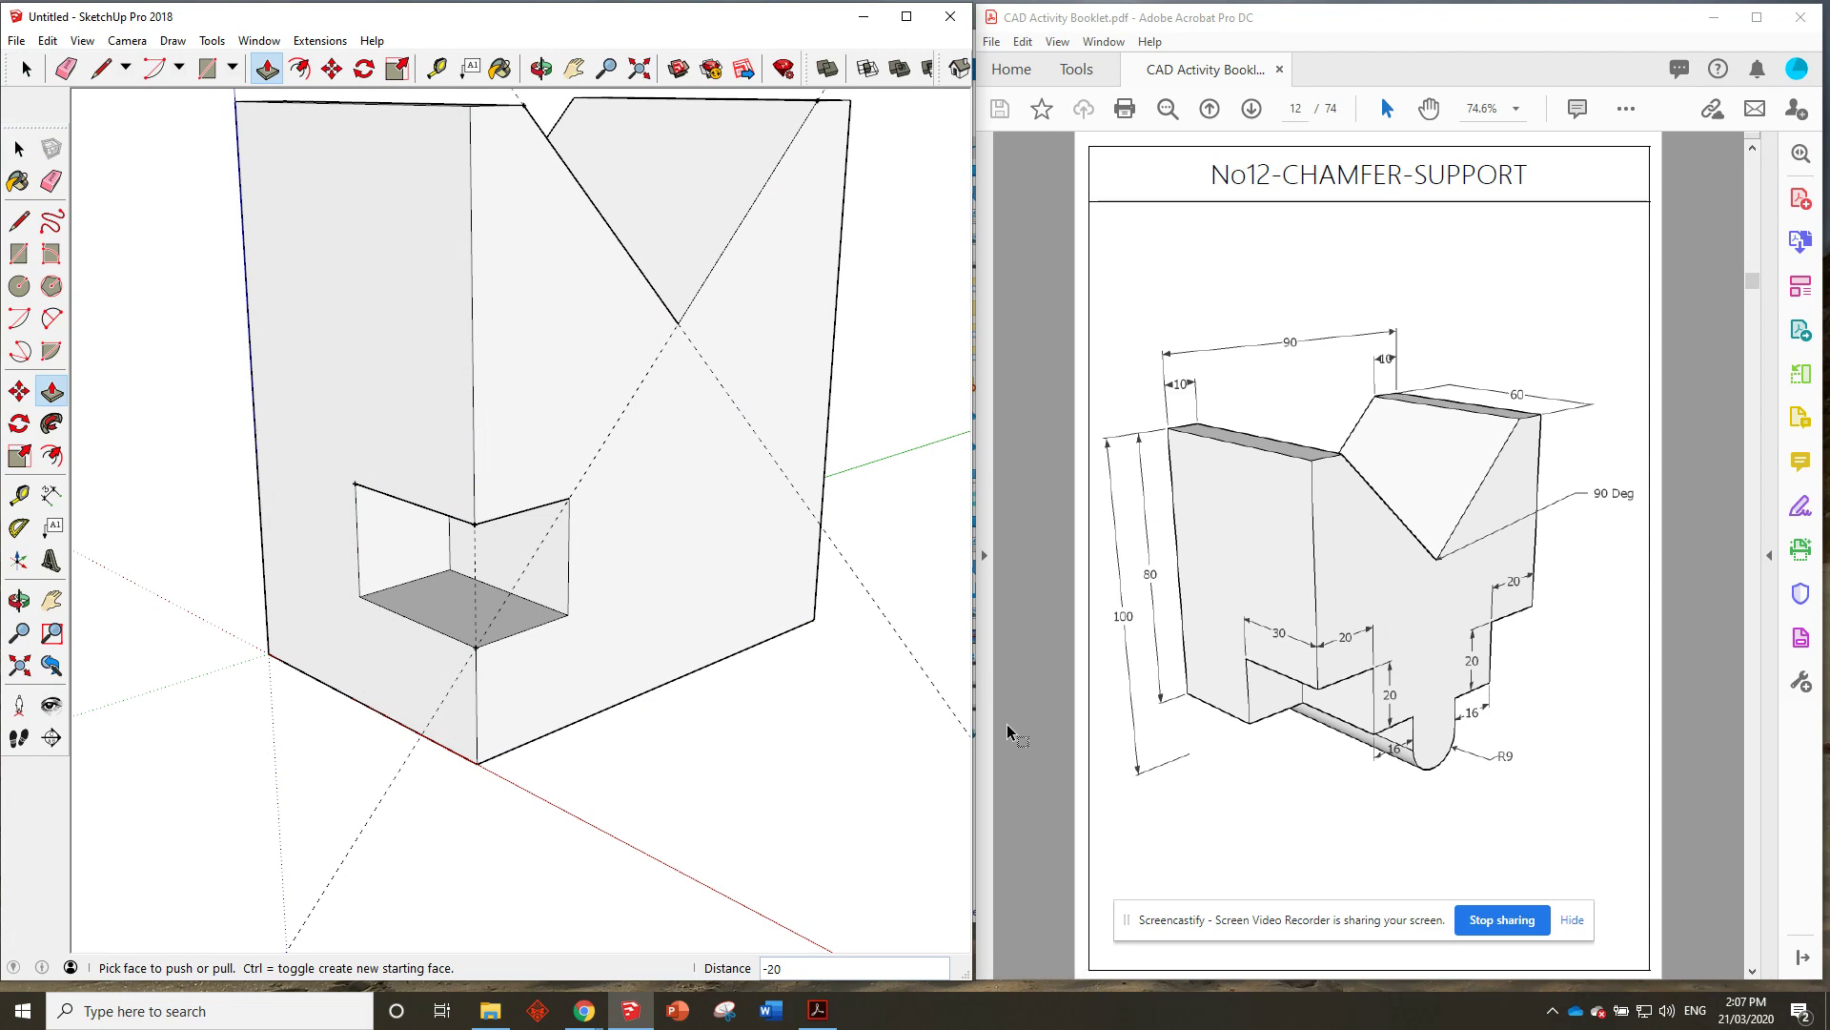
{"action": "mouse_move", "coordinate": [839, 686]}
{"action": "middle_mouse_down"}
{"action": "mouse_move", "coordinate": [564, 641]}
{"action": "mouse_move", "coordinate": [405, 541]}
{"action": "mouse_move", "coordinate": [642, 552]}
{"action": "middle_mouse_up"}
{"action": "key", "text": "t"}
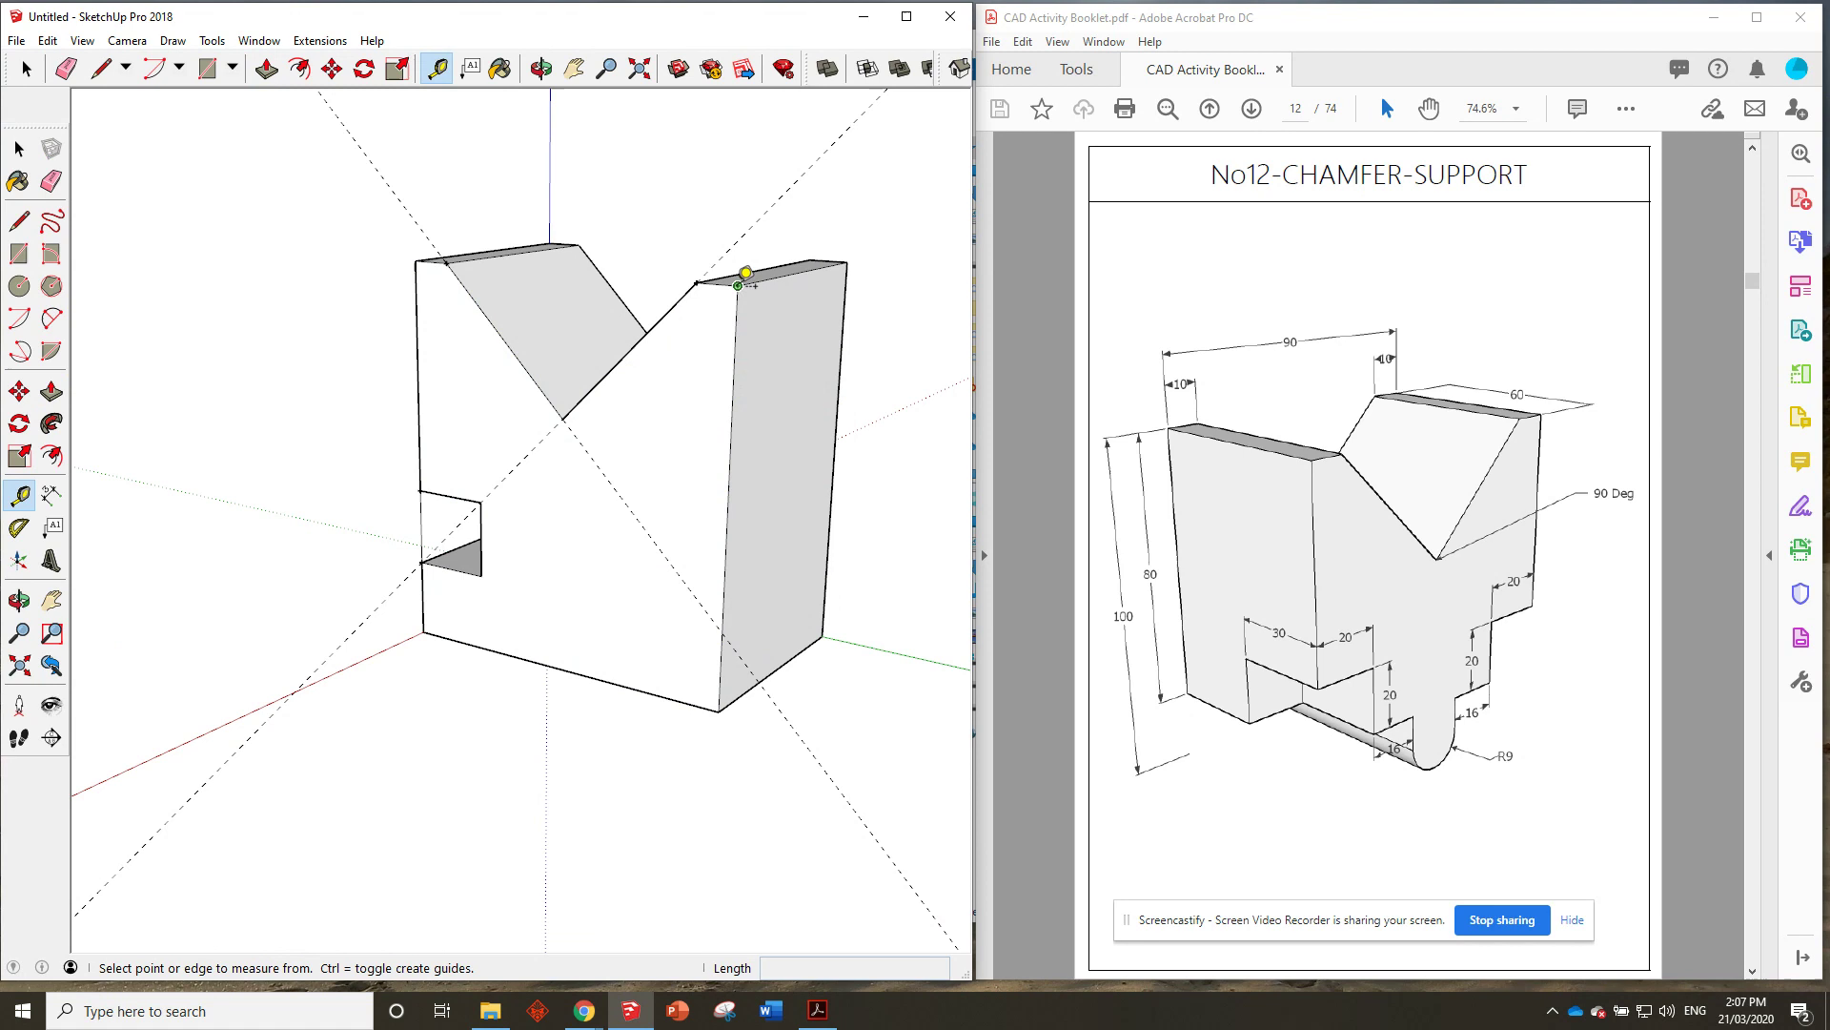
{"action": "left_click", "coordinate": [746, 275]}
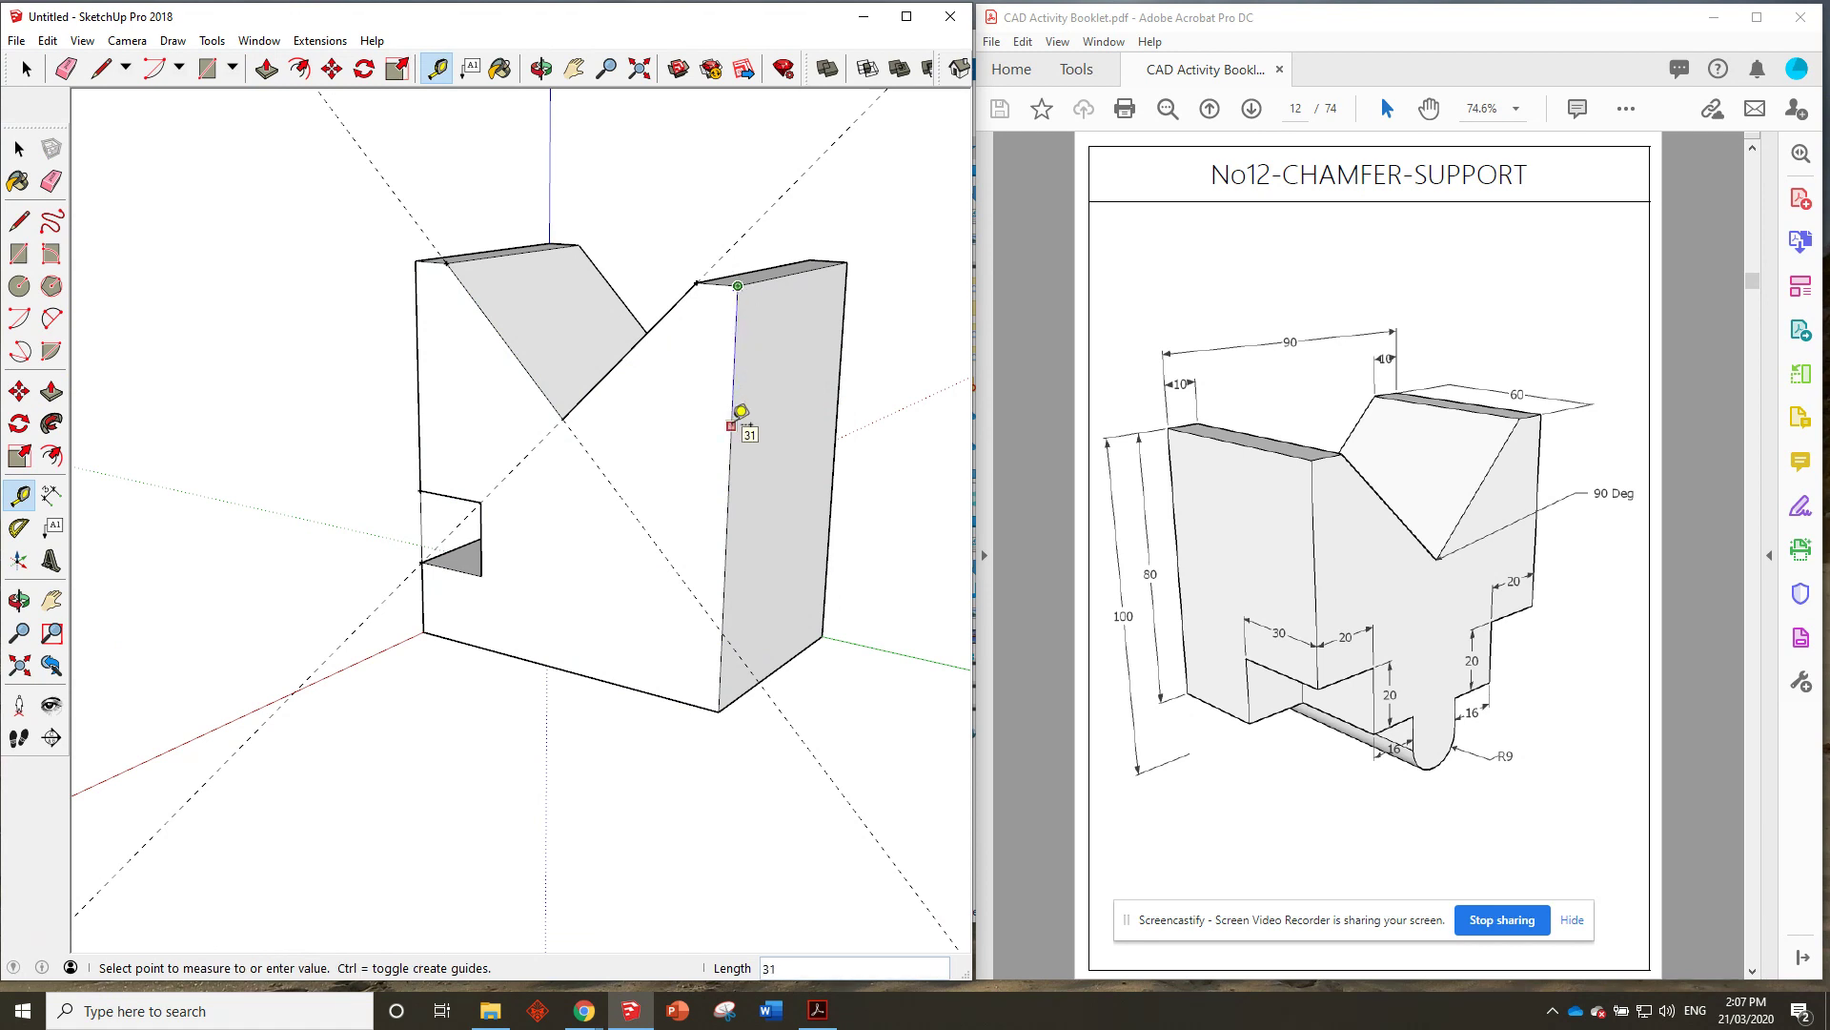
{"action": "left_click", "coordinate": [741, 412]}
{"action": "left_click", "coordinate": [722, 632]}
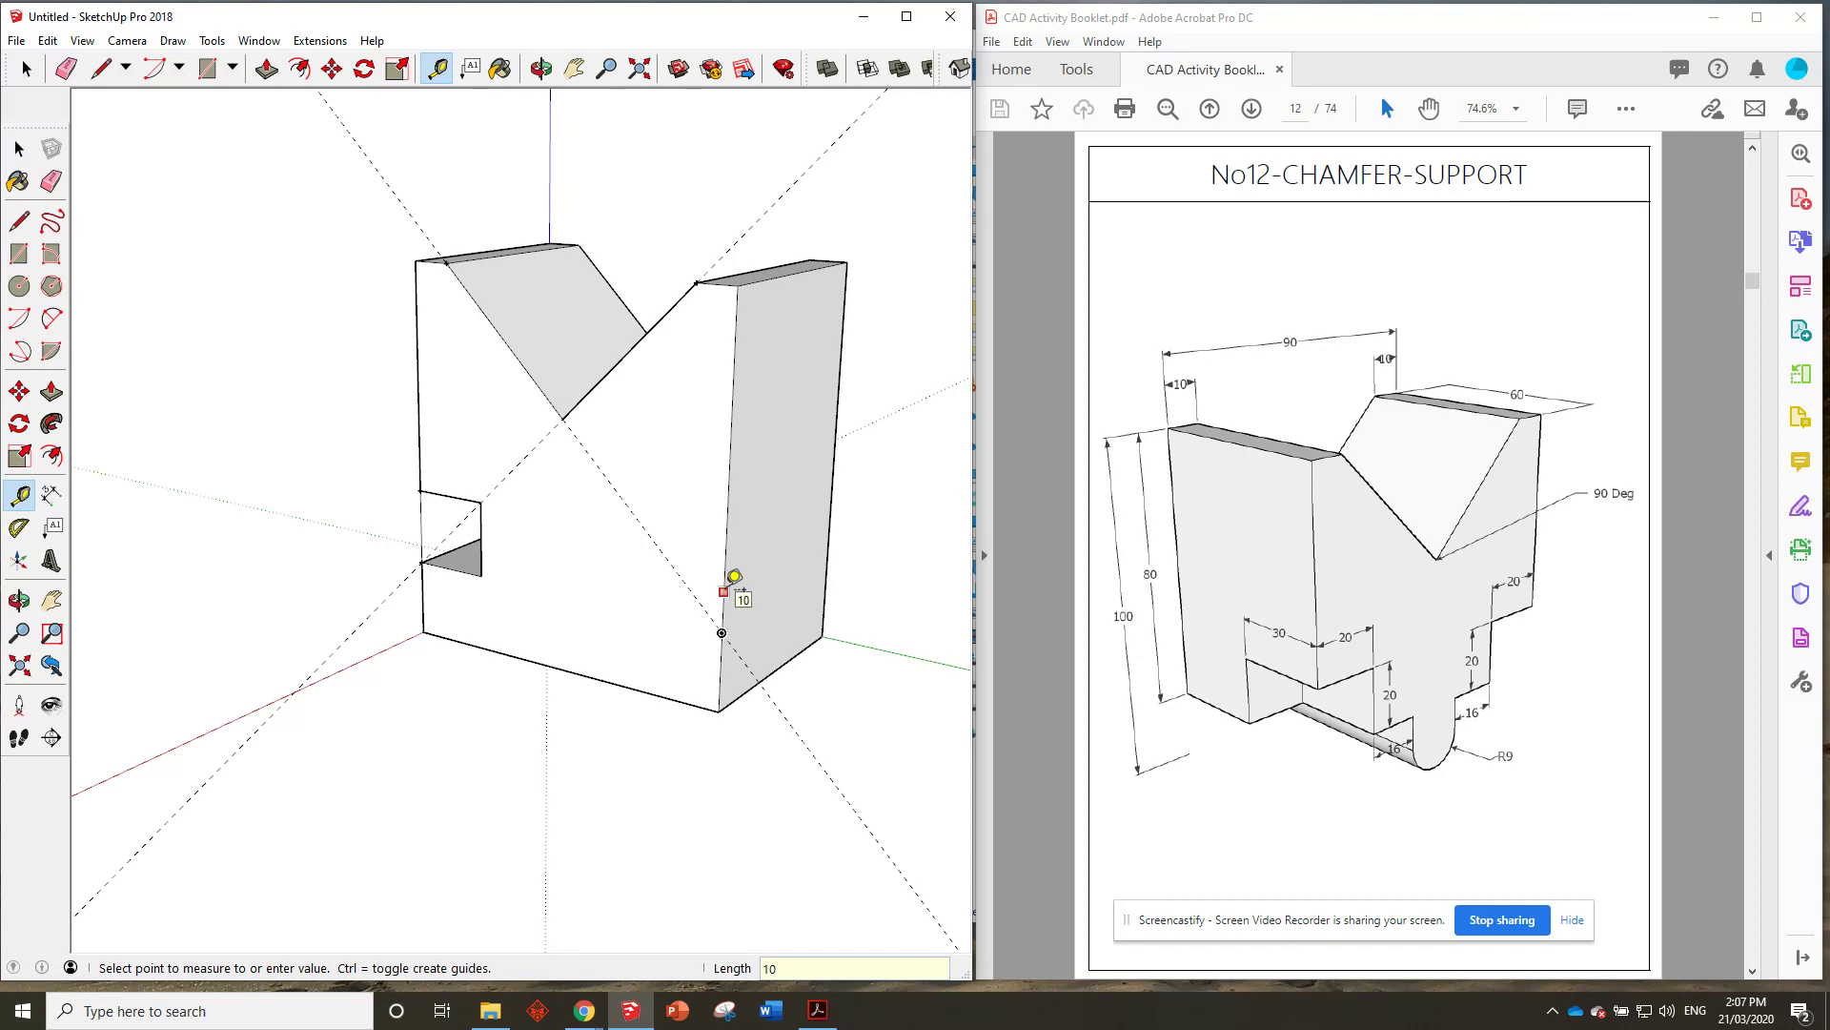
{"action": "type", "text": "20"}
{"action": "key", "text": "Return"}
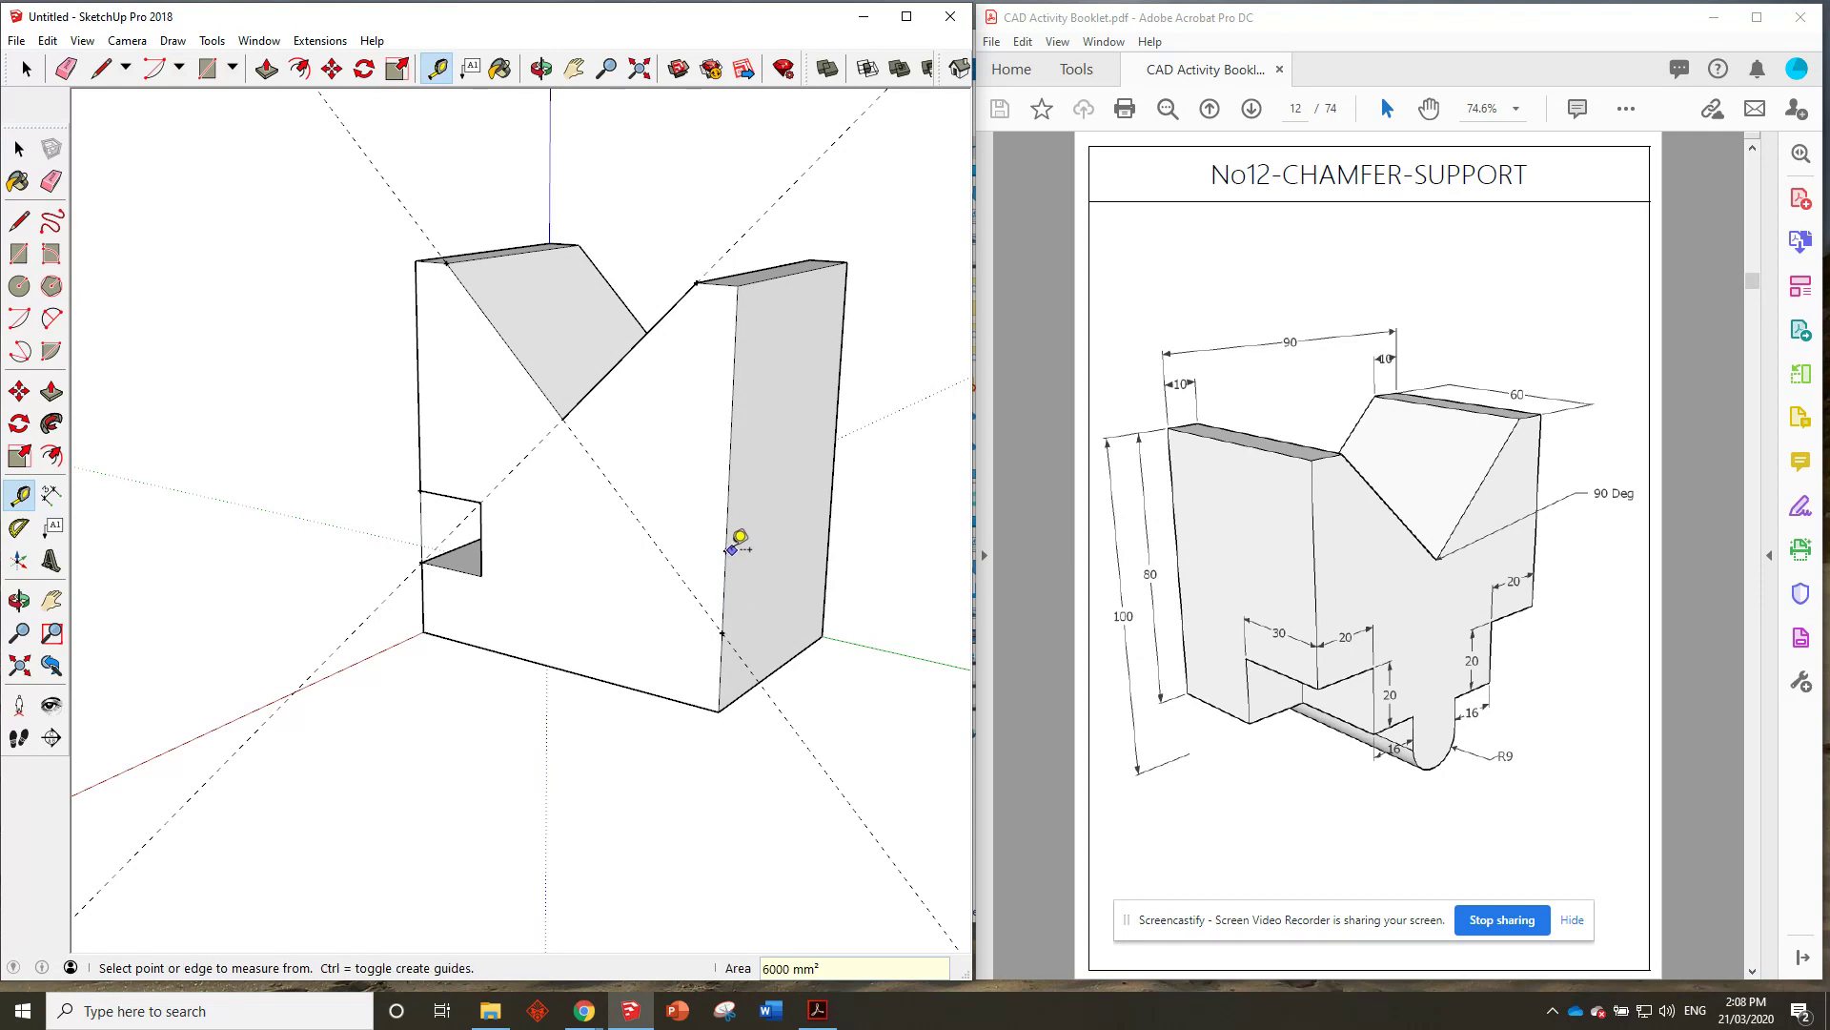
Add a 30 mm guide across the opposite narrow side face and draw a 30 by 20 mm rectangle down to the lower guide point.
{"action": "left_click", "coordinate": [727, 551]}
{"action": "type", "text": "30"}
{"action": "key", "text": "Return"}
{"action": "key", "text": "r"}
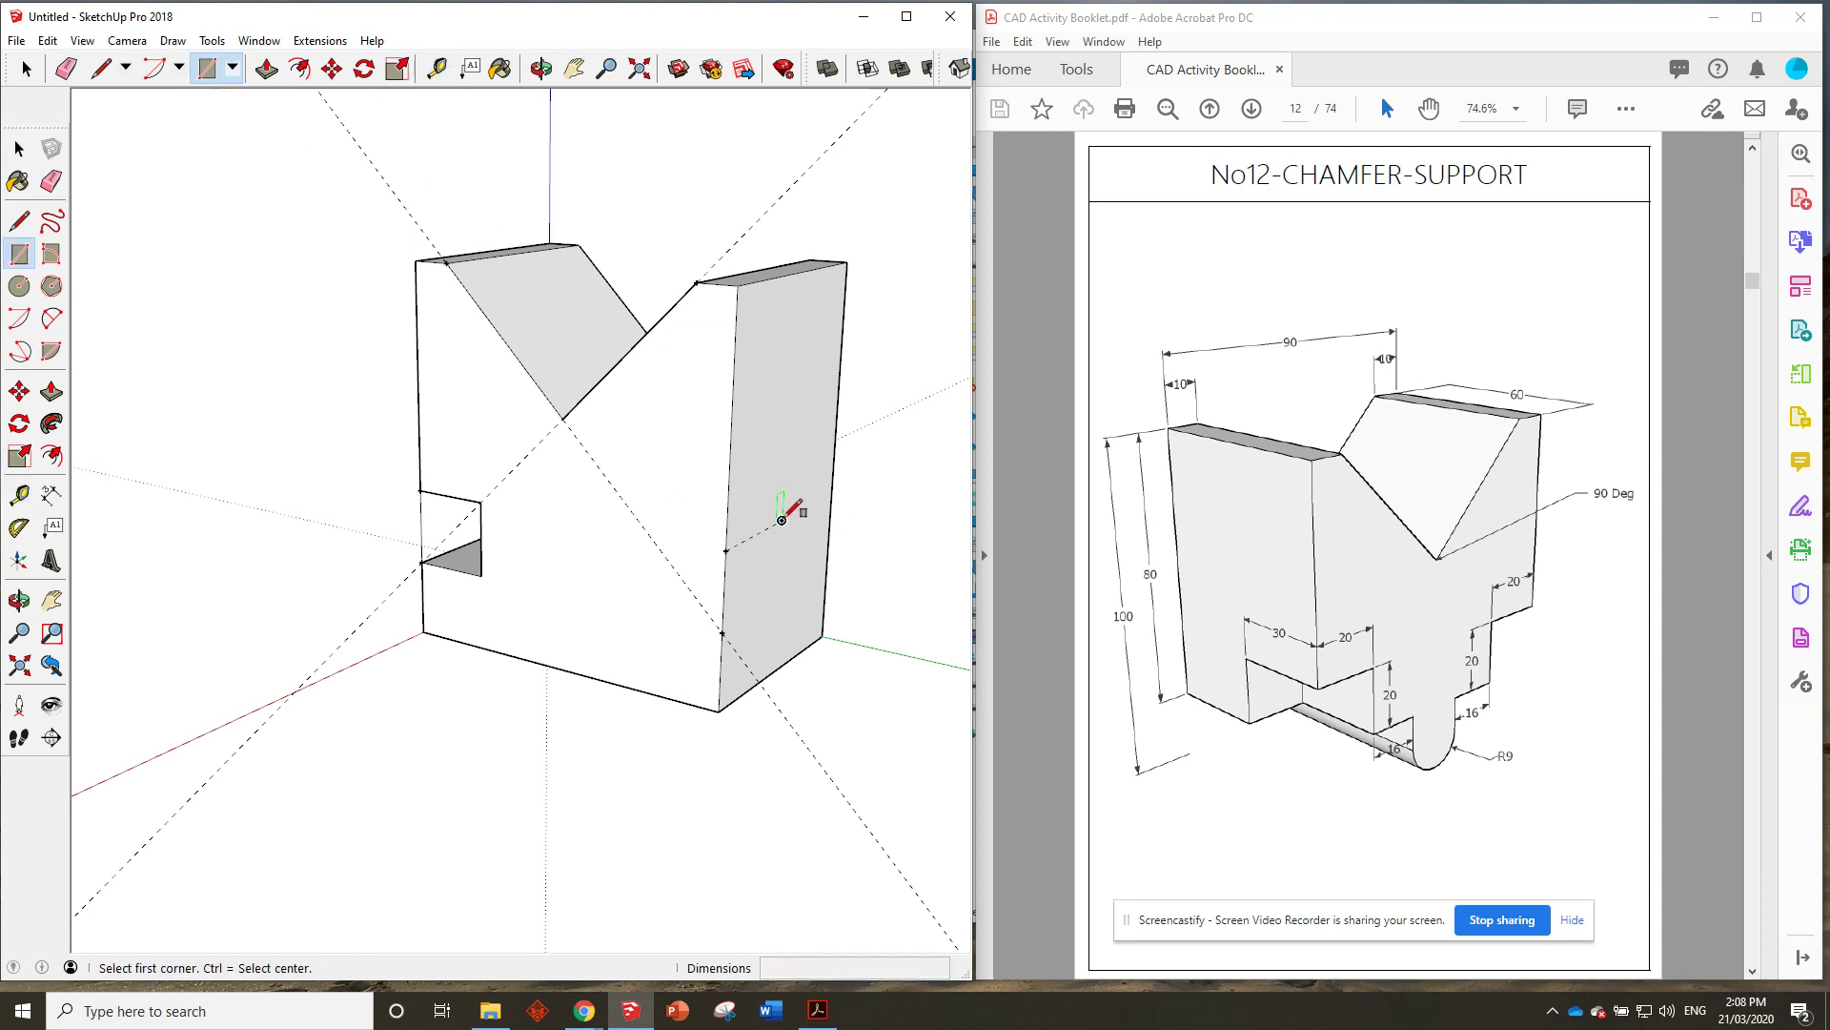
{"action": "left_click", "coordinate": [783, 520]}
{"action": "left_click", "coordinate": [723, 631]}
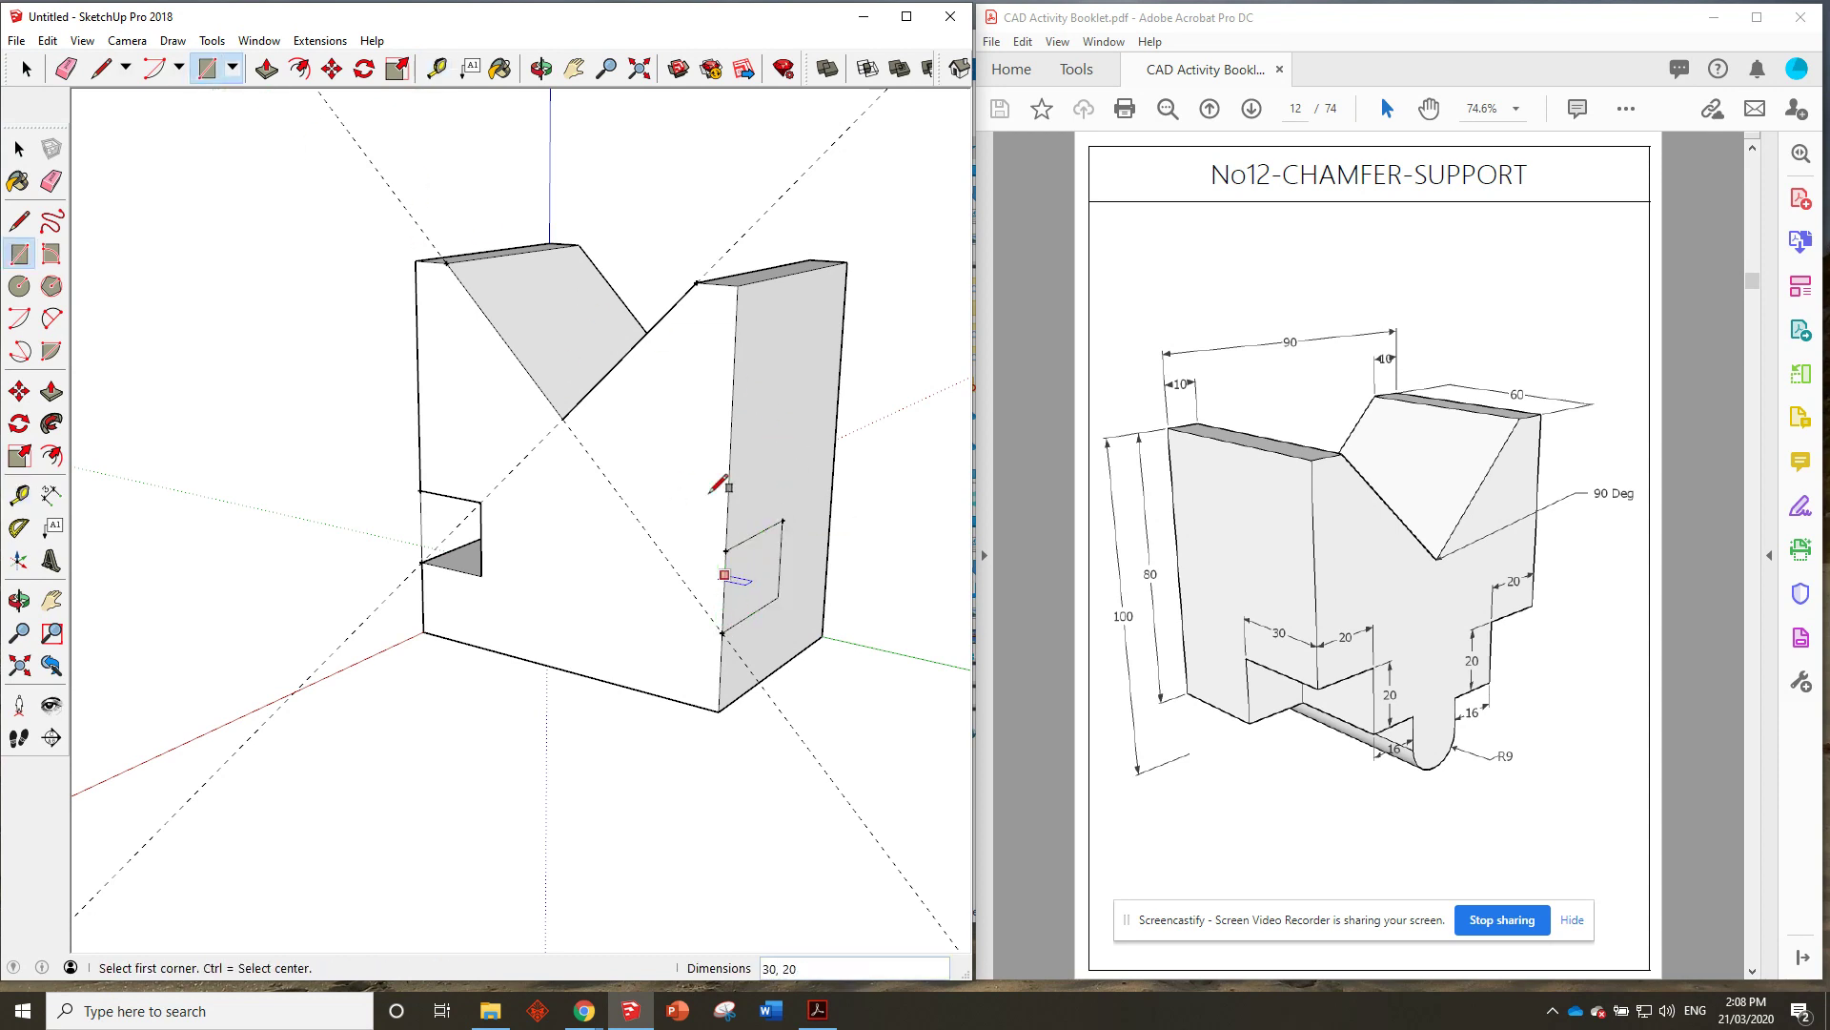
Push the rectangle on the opposite narrow side face 20 mm into the block to cut the matching recess.
{"action": "left_click", "coordinate": [267, 67]}
{"action": "left_click", "coordinate": [729, 562]}
{"action": "left_click", "coordinate": [704, 579]}
Draw a 30 mm line on each narrow side face from the recess's lower inner corner to the back vertical edge.
{"action": "middle_click_drag", "start_coordinate": [703, 579], "coordinate": [863, 496]}
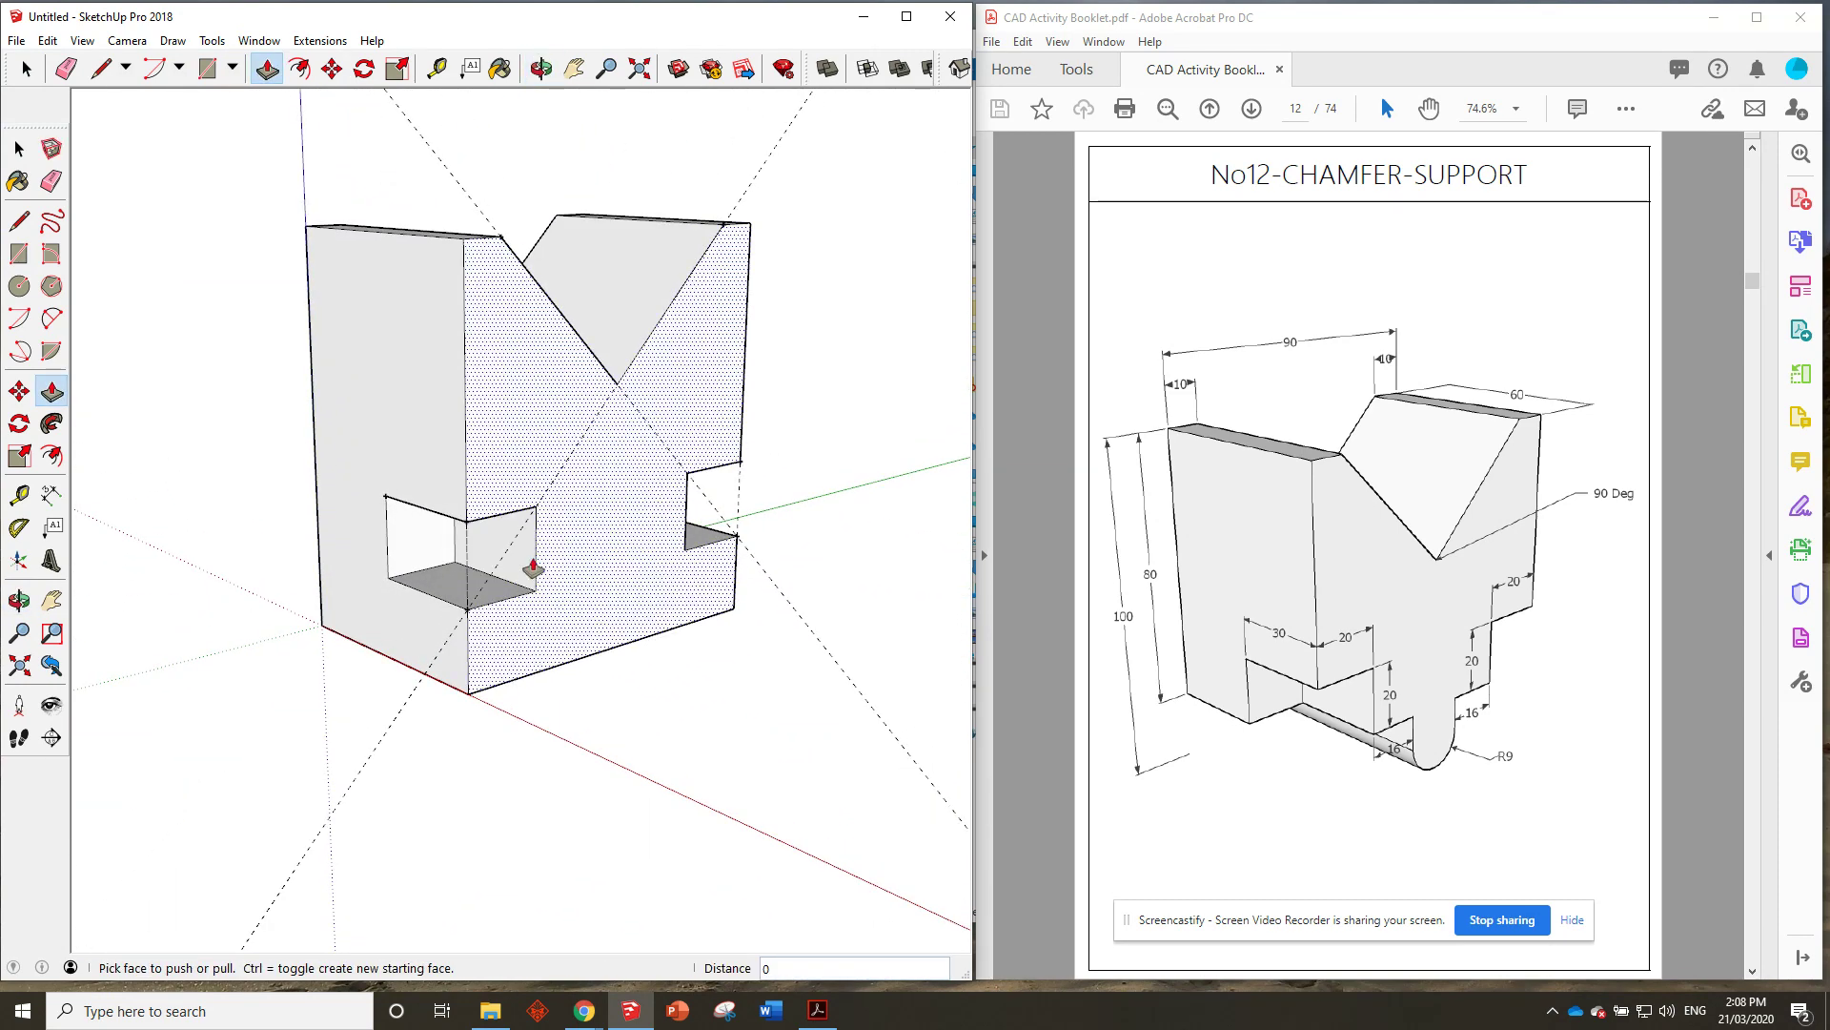
{"action": "middle_click_drag", "start_coordinate": [592, 621], "coordinate": [630, 621]}
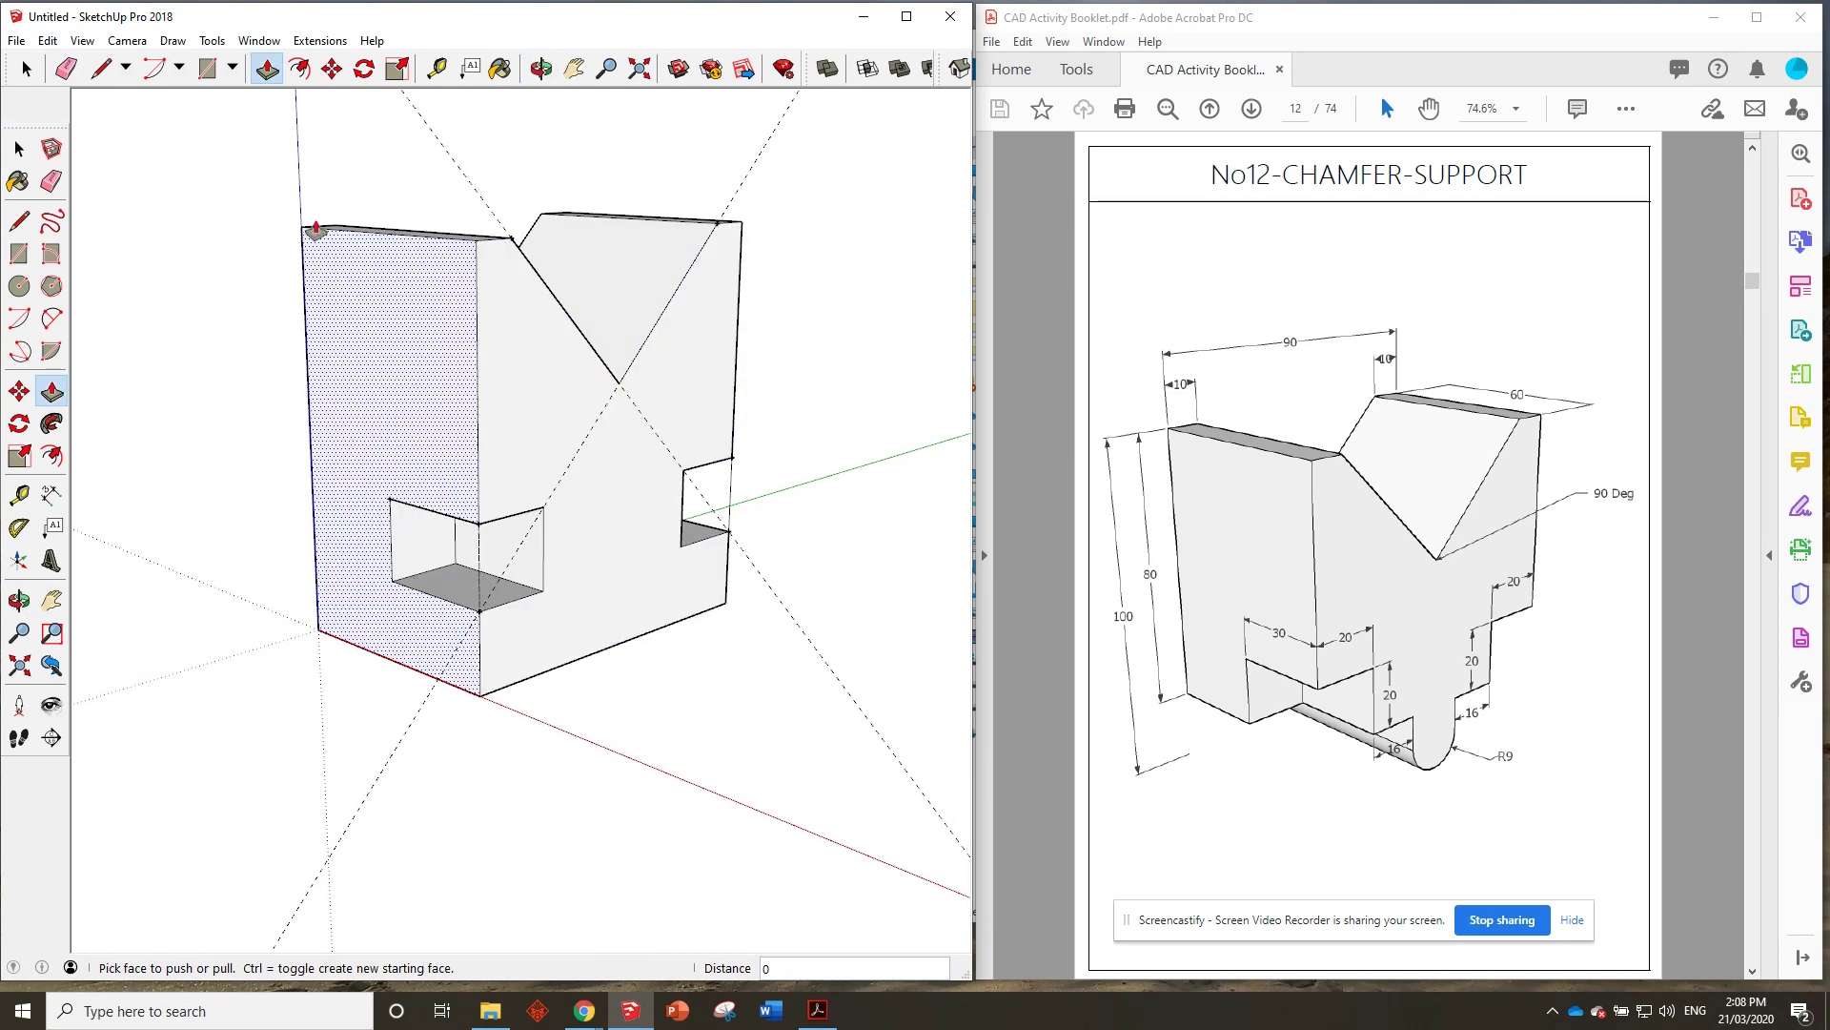
{"action": "key", "text": "l"}
{"action": "left_click", "coordinate": [392, 578]}
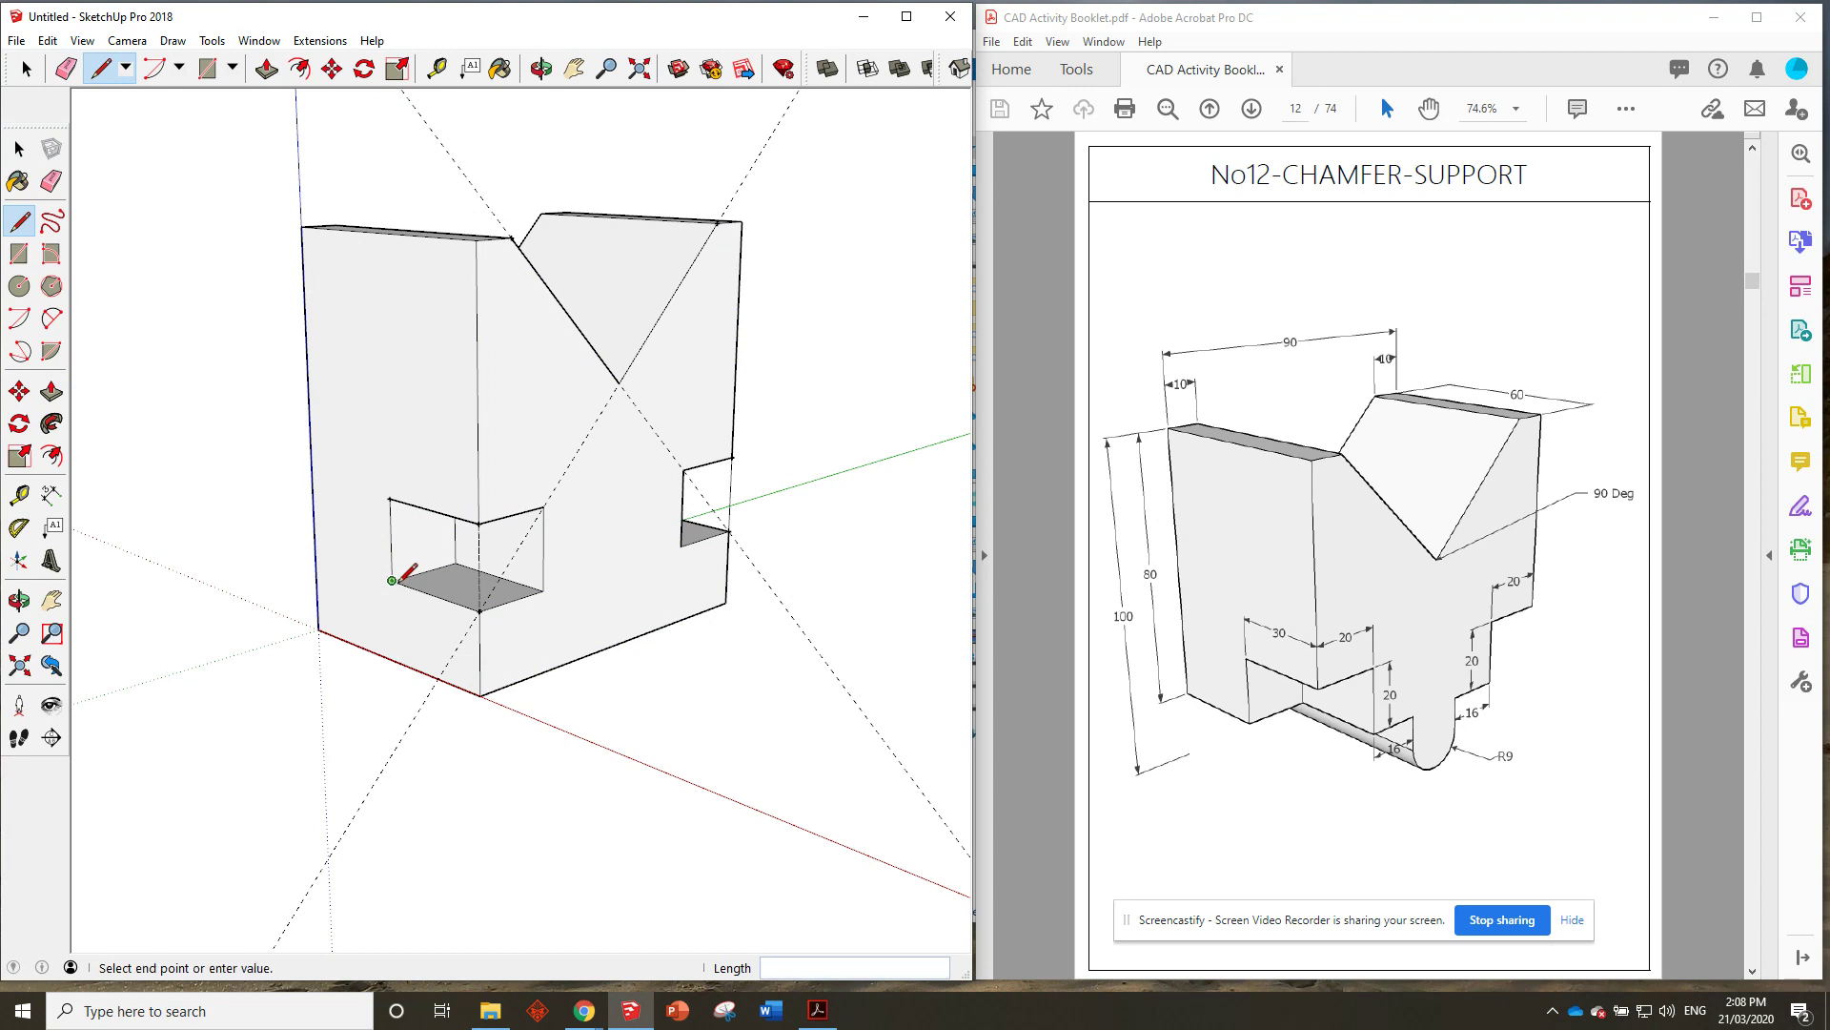
{"action": "key", "text": "Escape"}
{"action": "middle_click_drag", "start_coordinate": [327, 558], "coordinate": [746, 609]}
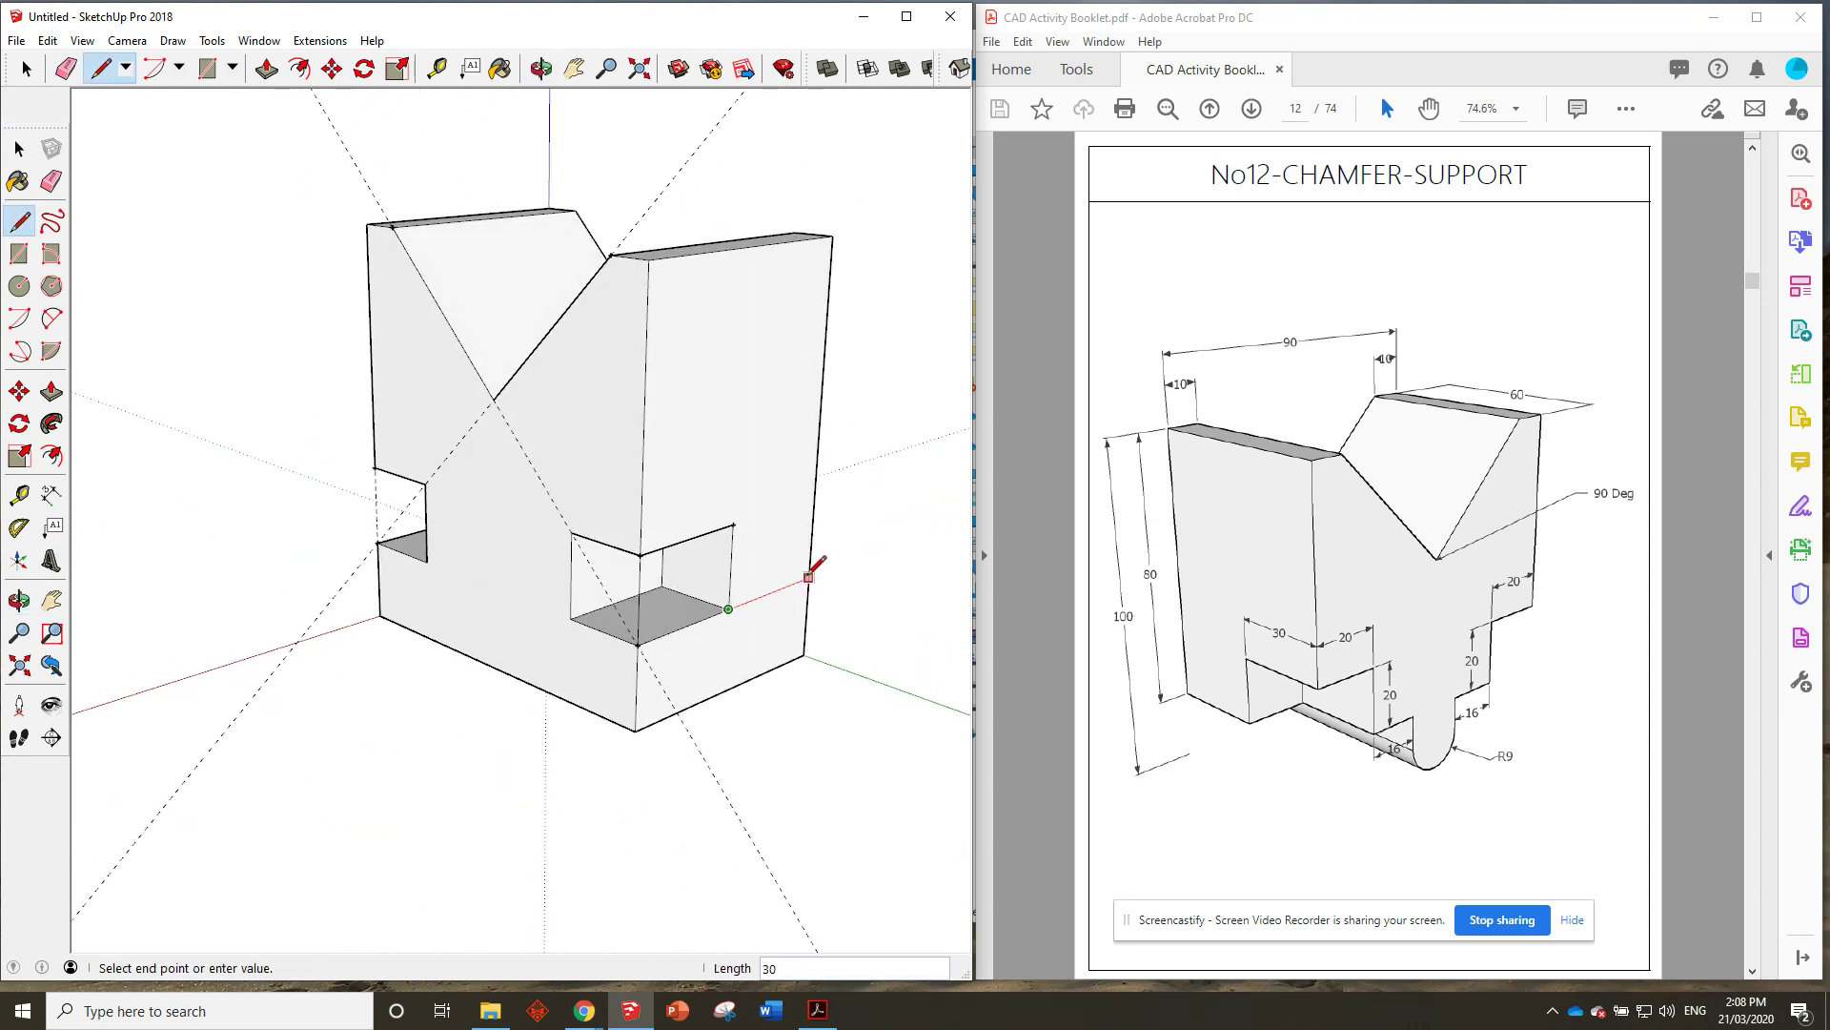
{"action": "middle_click_drag", "start_coordinate": [380, 625], "coordinate": [833, 613]}
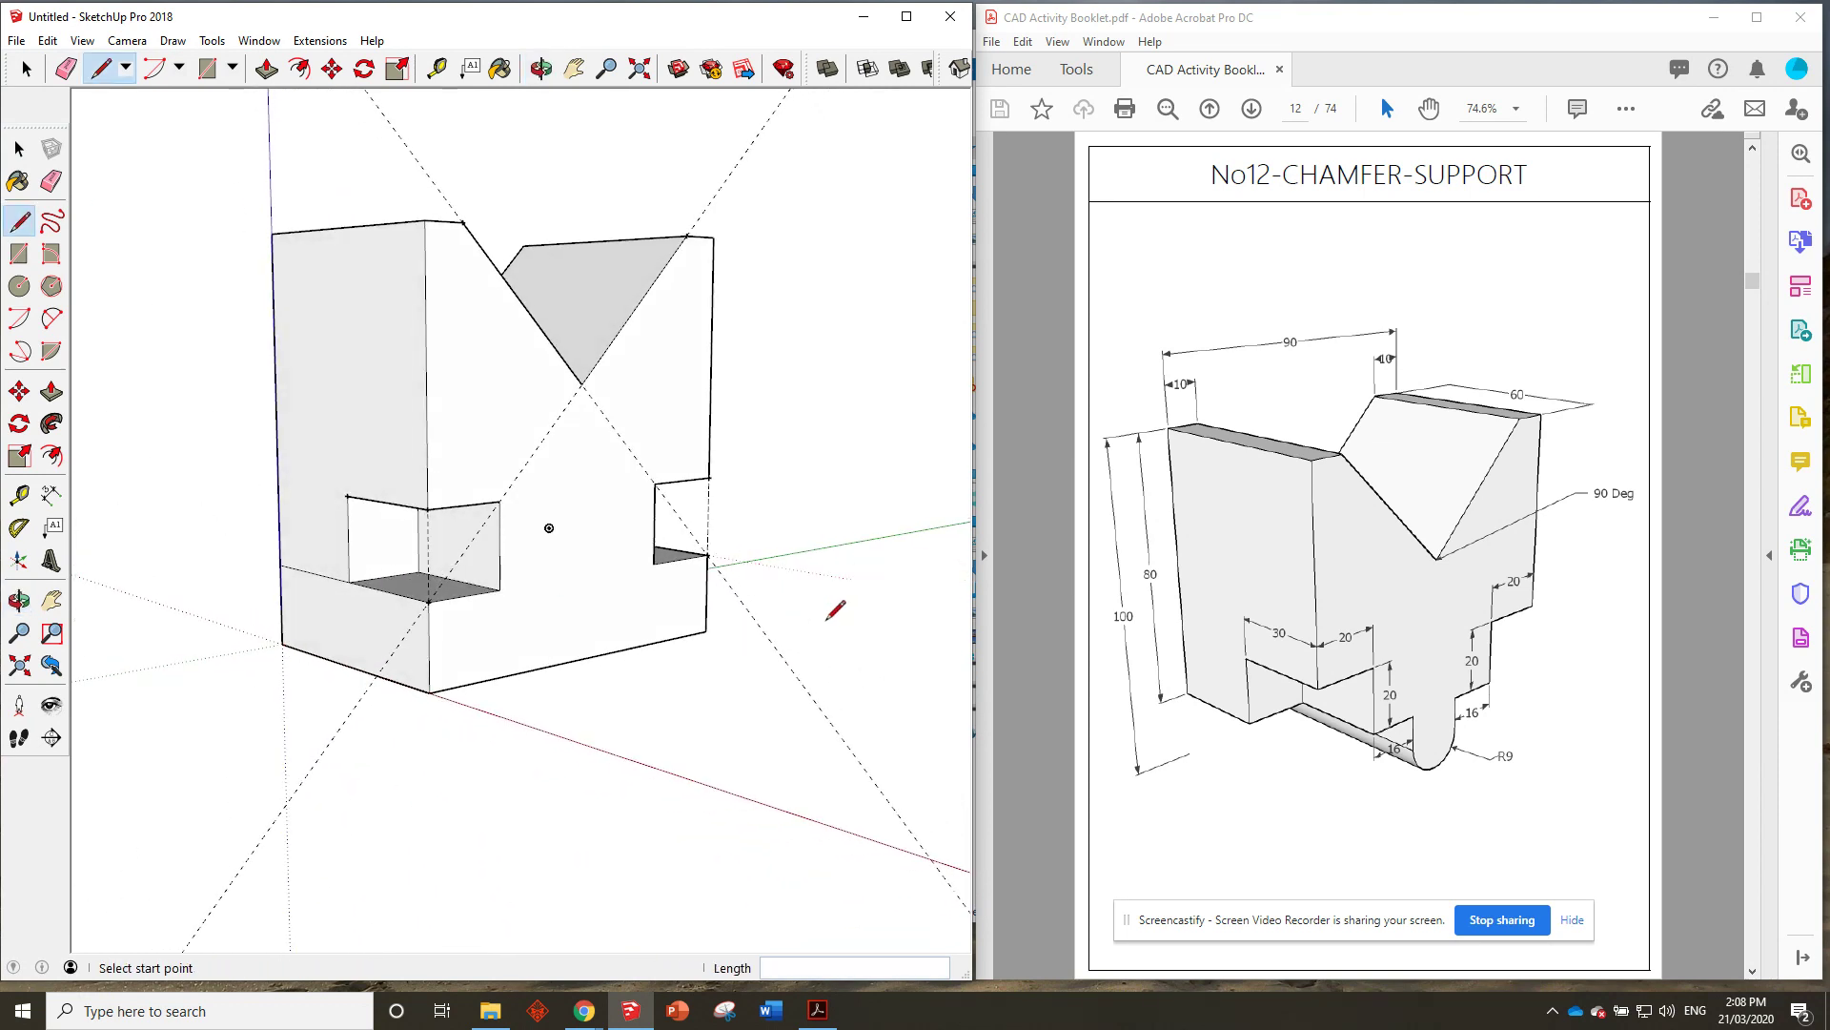
{"action": "middle_click_drag", "start_coordinate": [560, 649], "coordinate": [447, 672]}
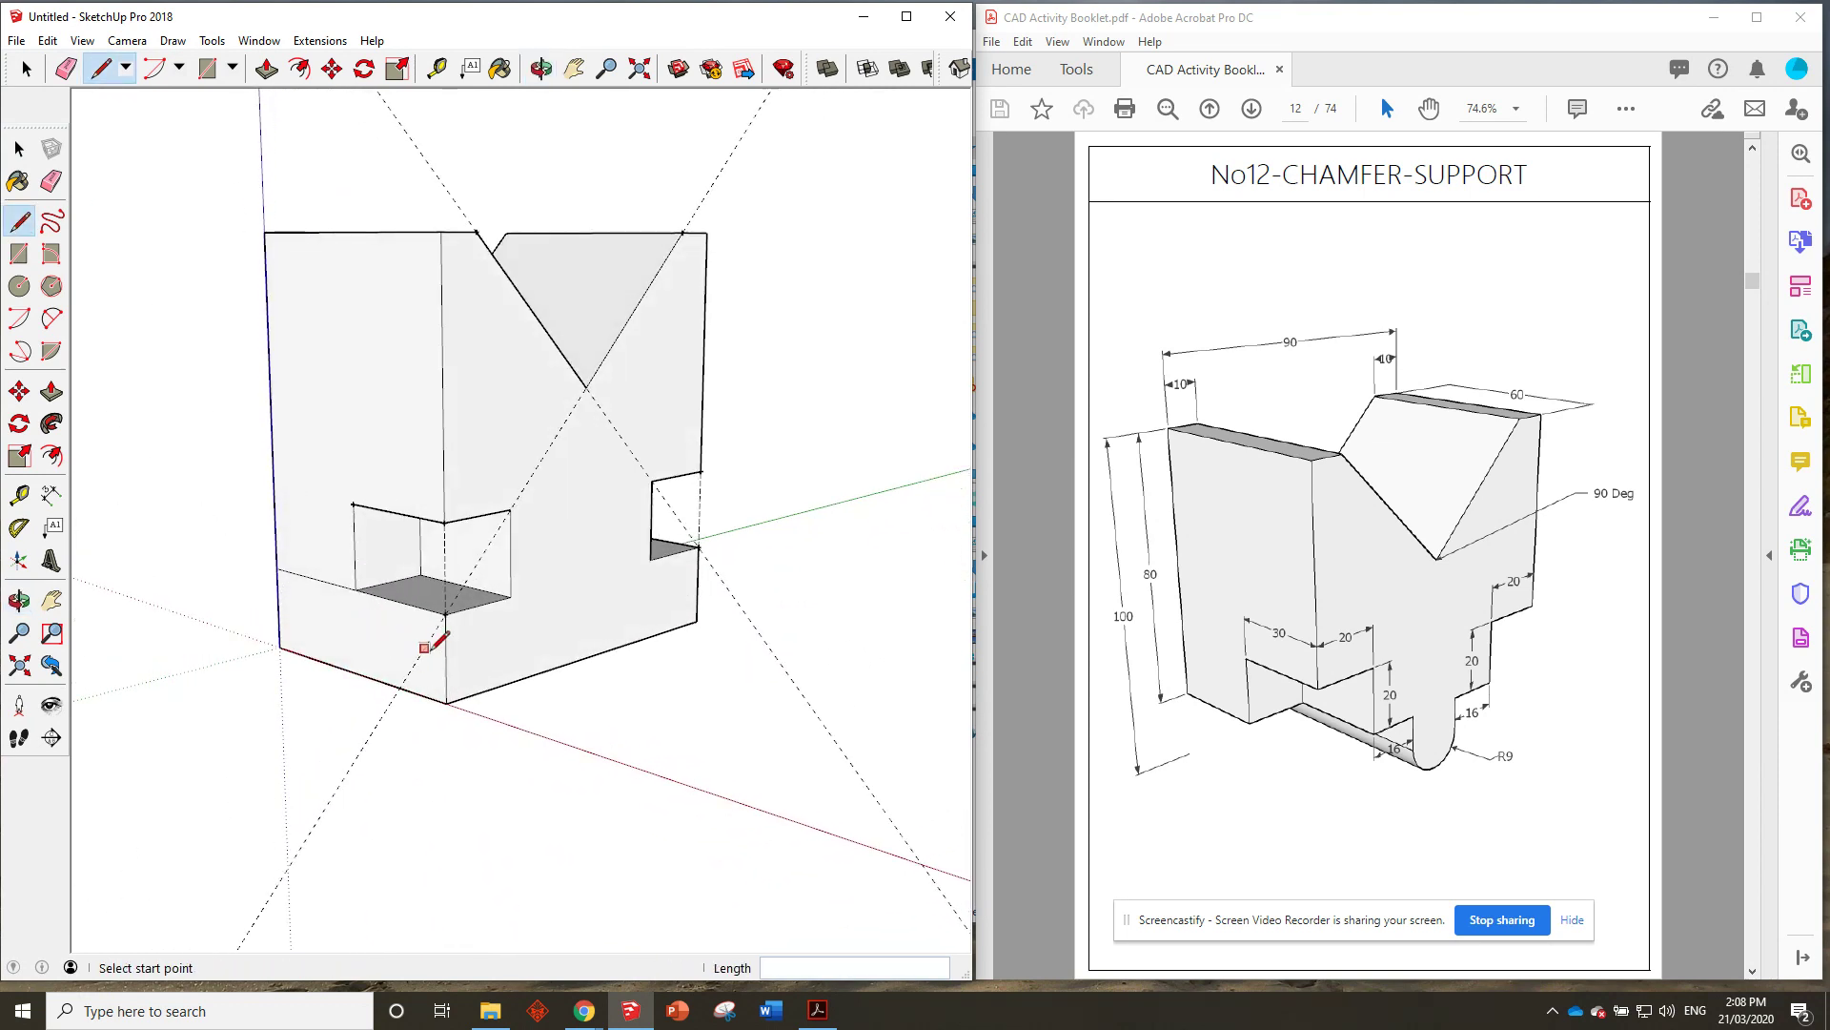
Place guides 16 mm inward across the V-notched front face from the lower inner corner of each recess.
{"action": "left_click", "coordinate": [436, 67]}
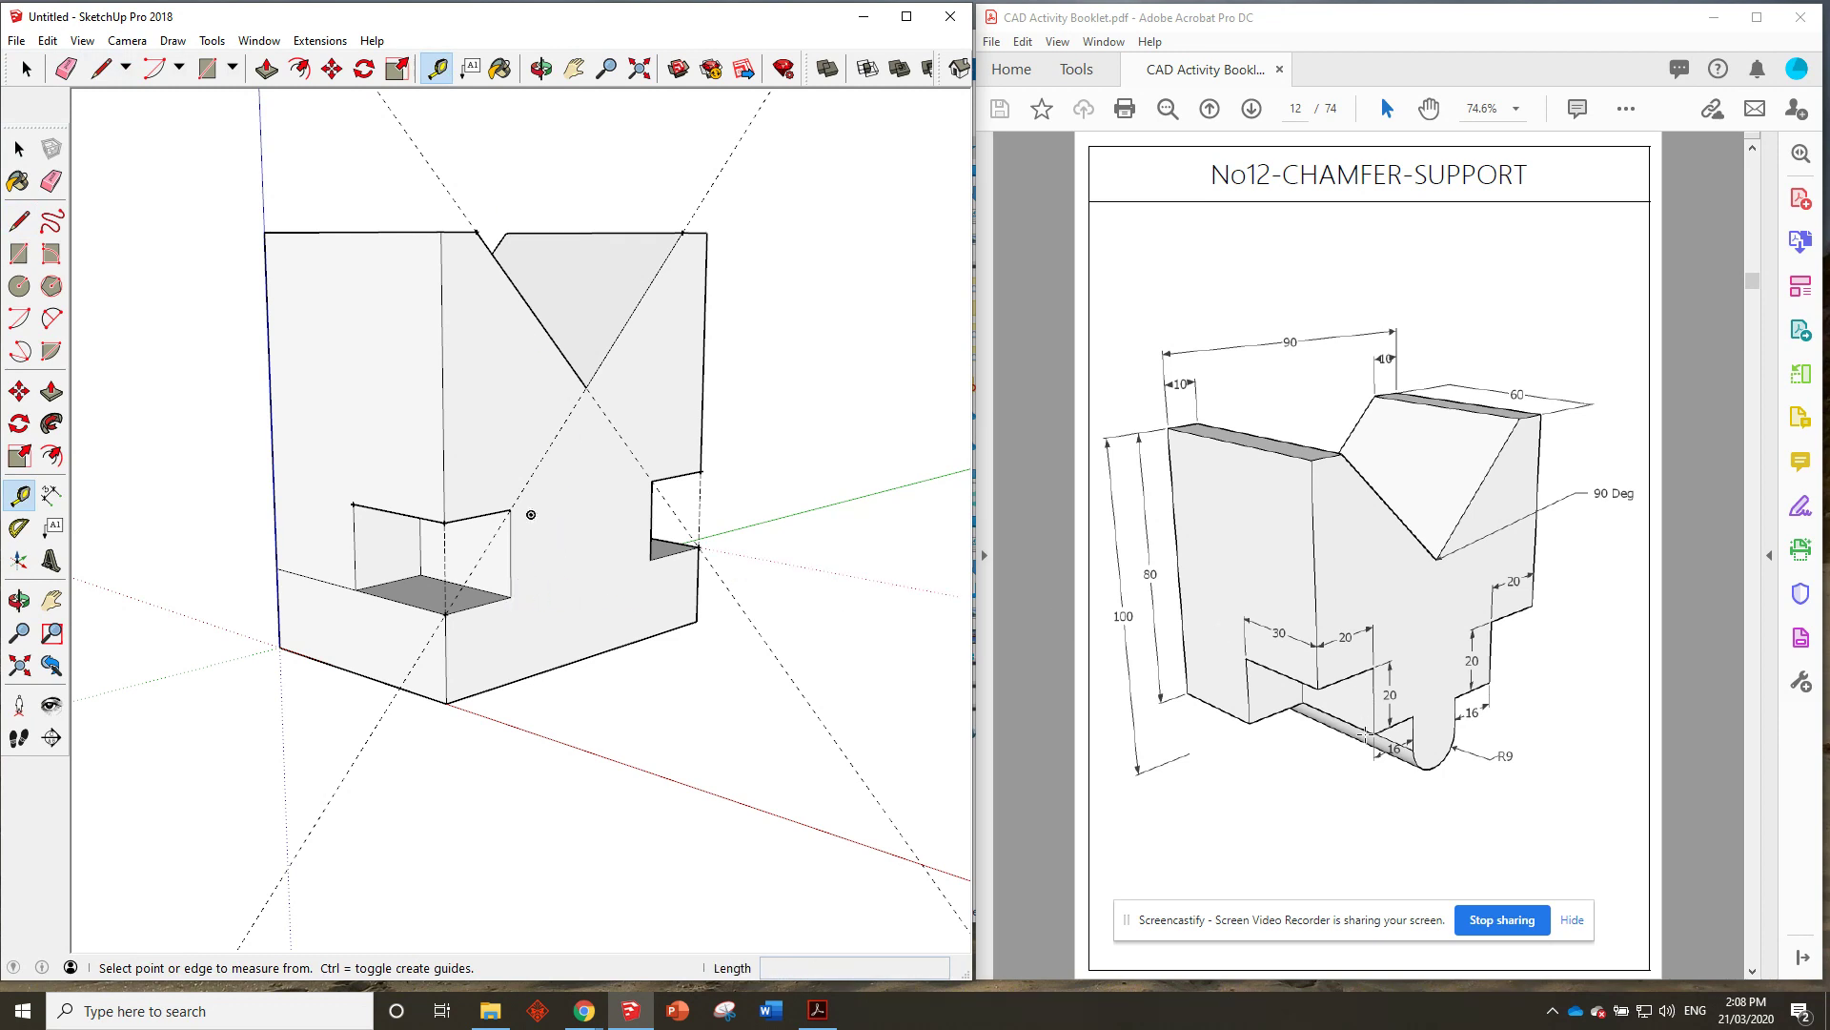
{"action": "left_click", "coordinate": [510, 597]}
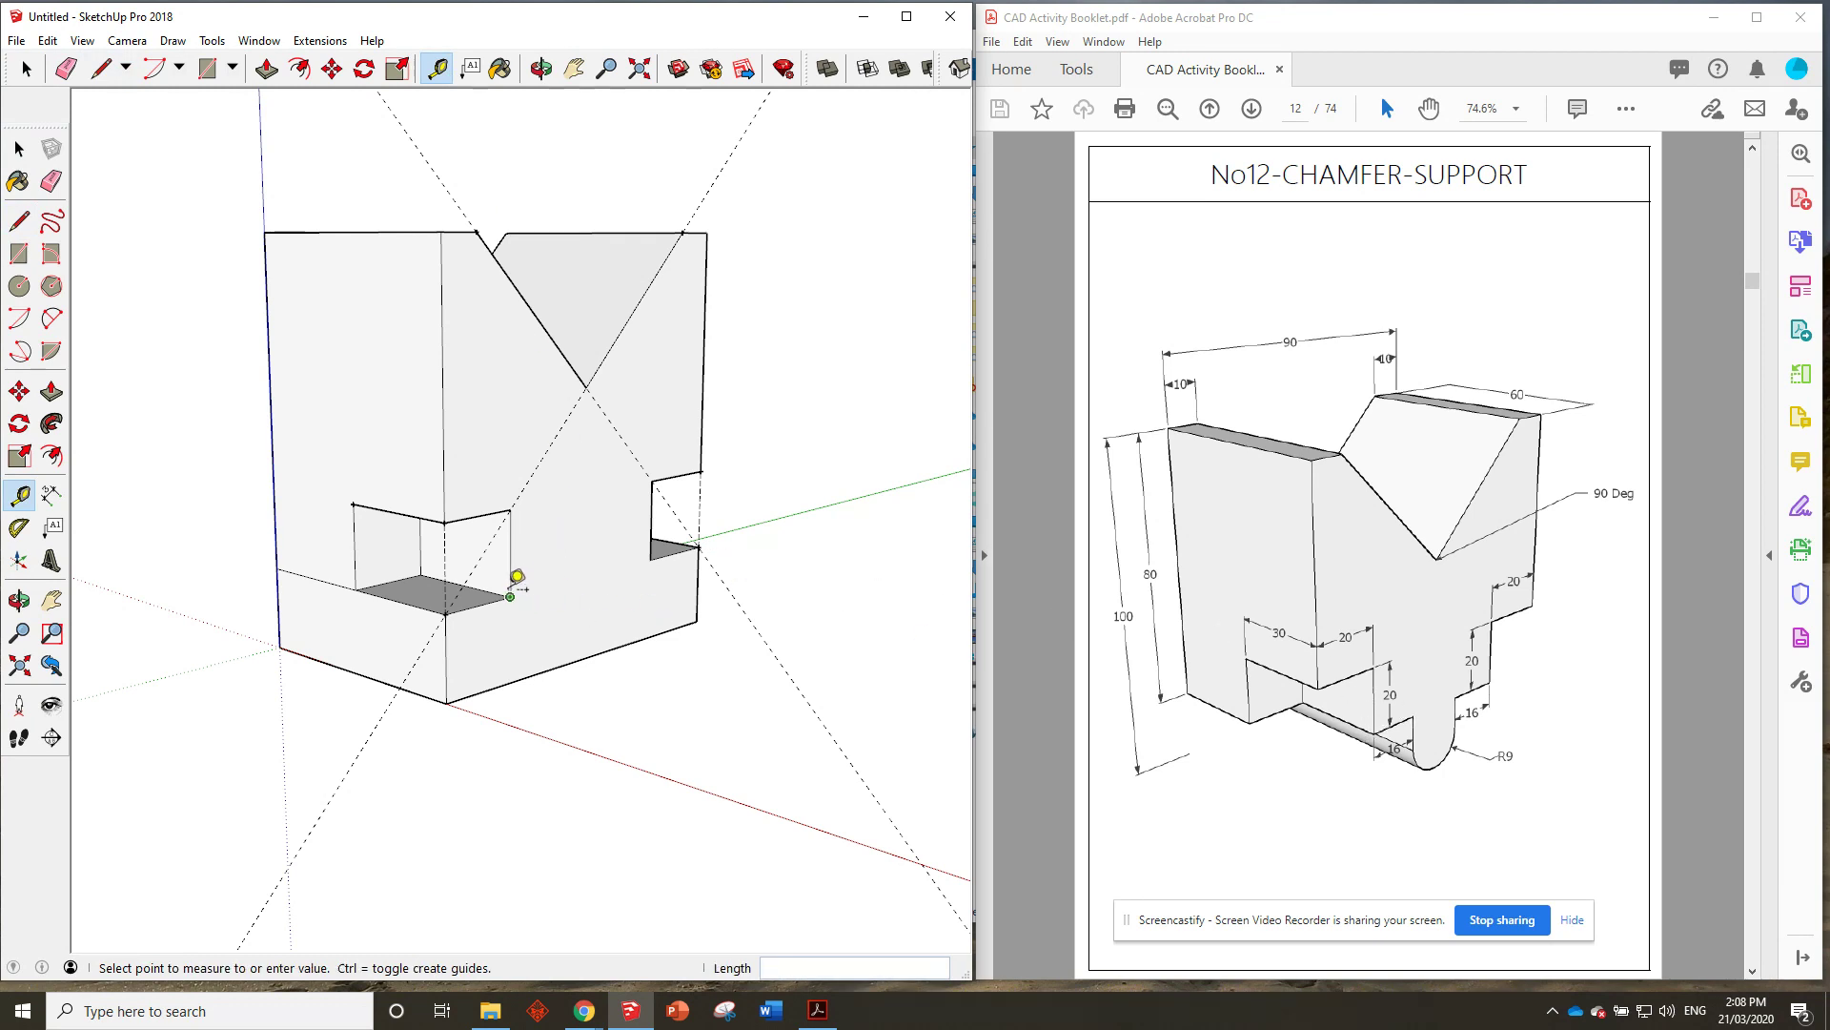
{"action": "left_click", "coordinate": [560, 584]}
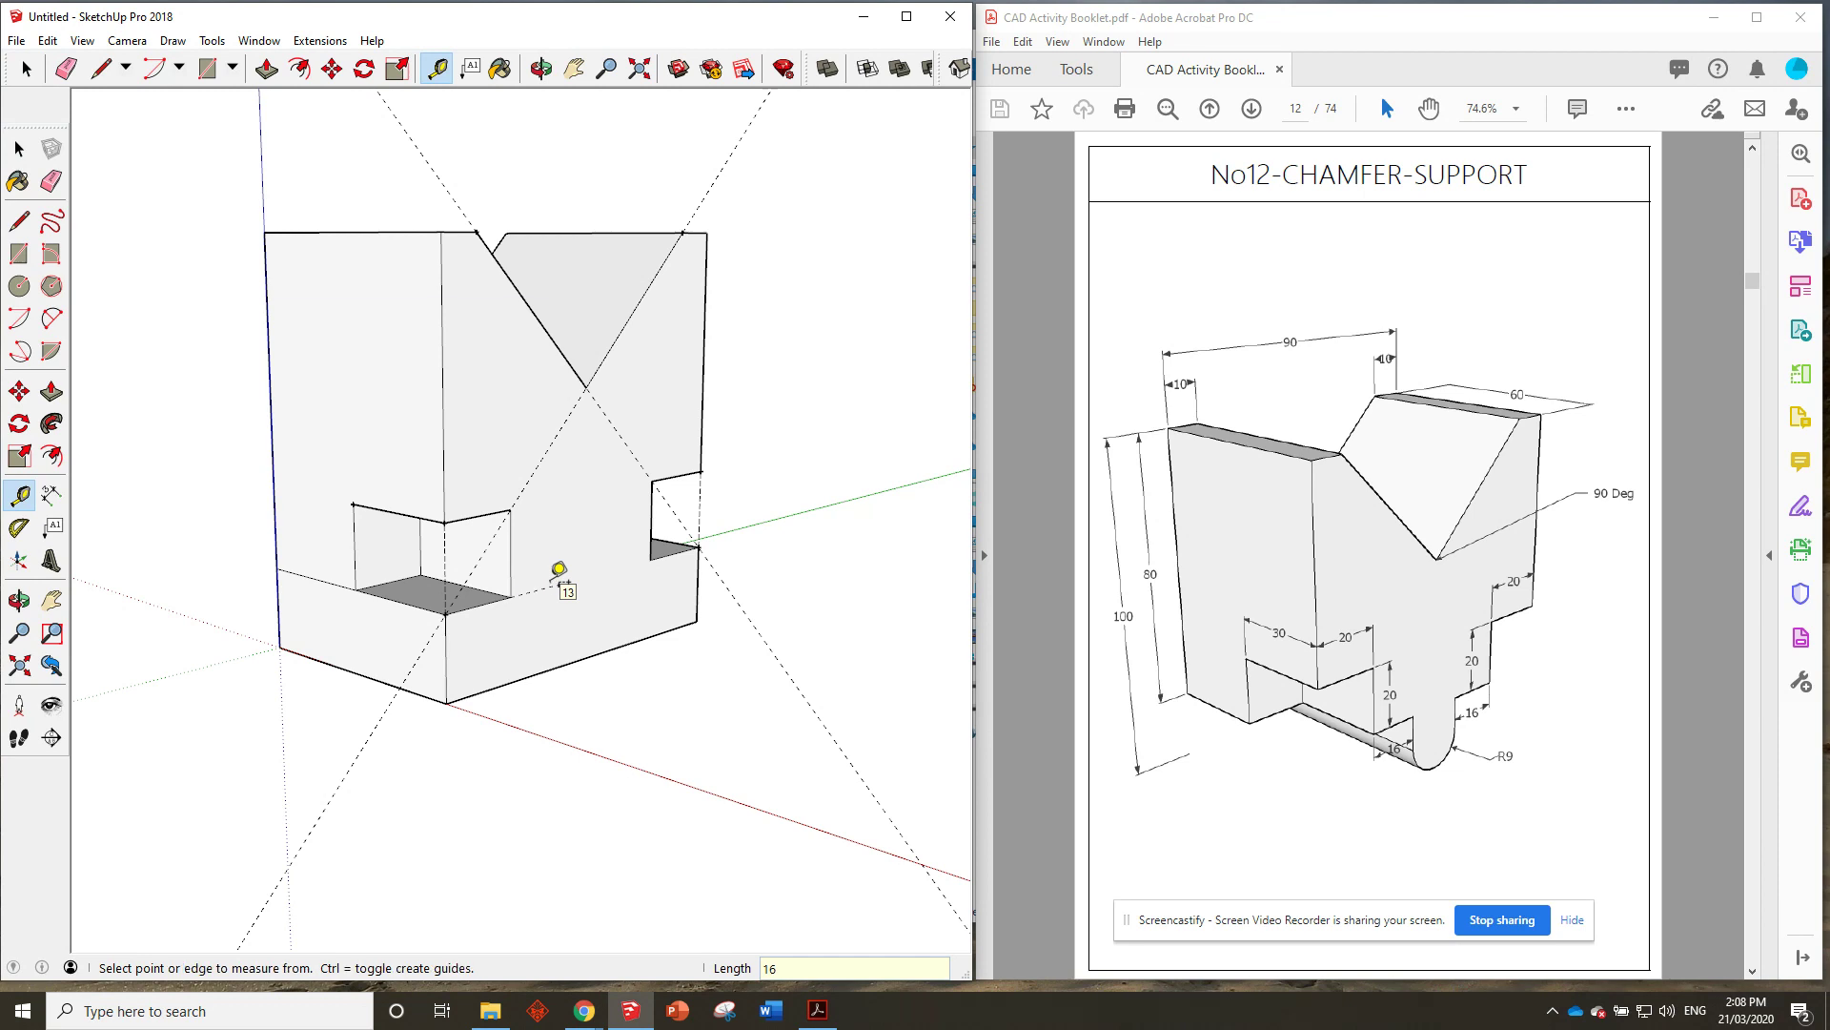
{"action": "left_click", "coordinate": [648, 557]}
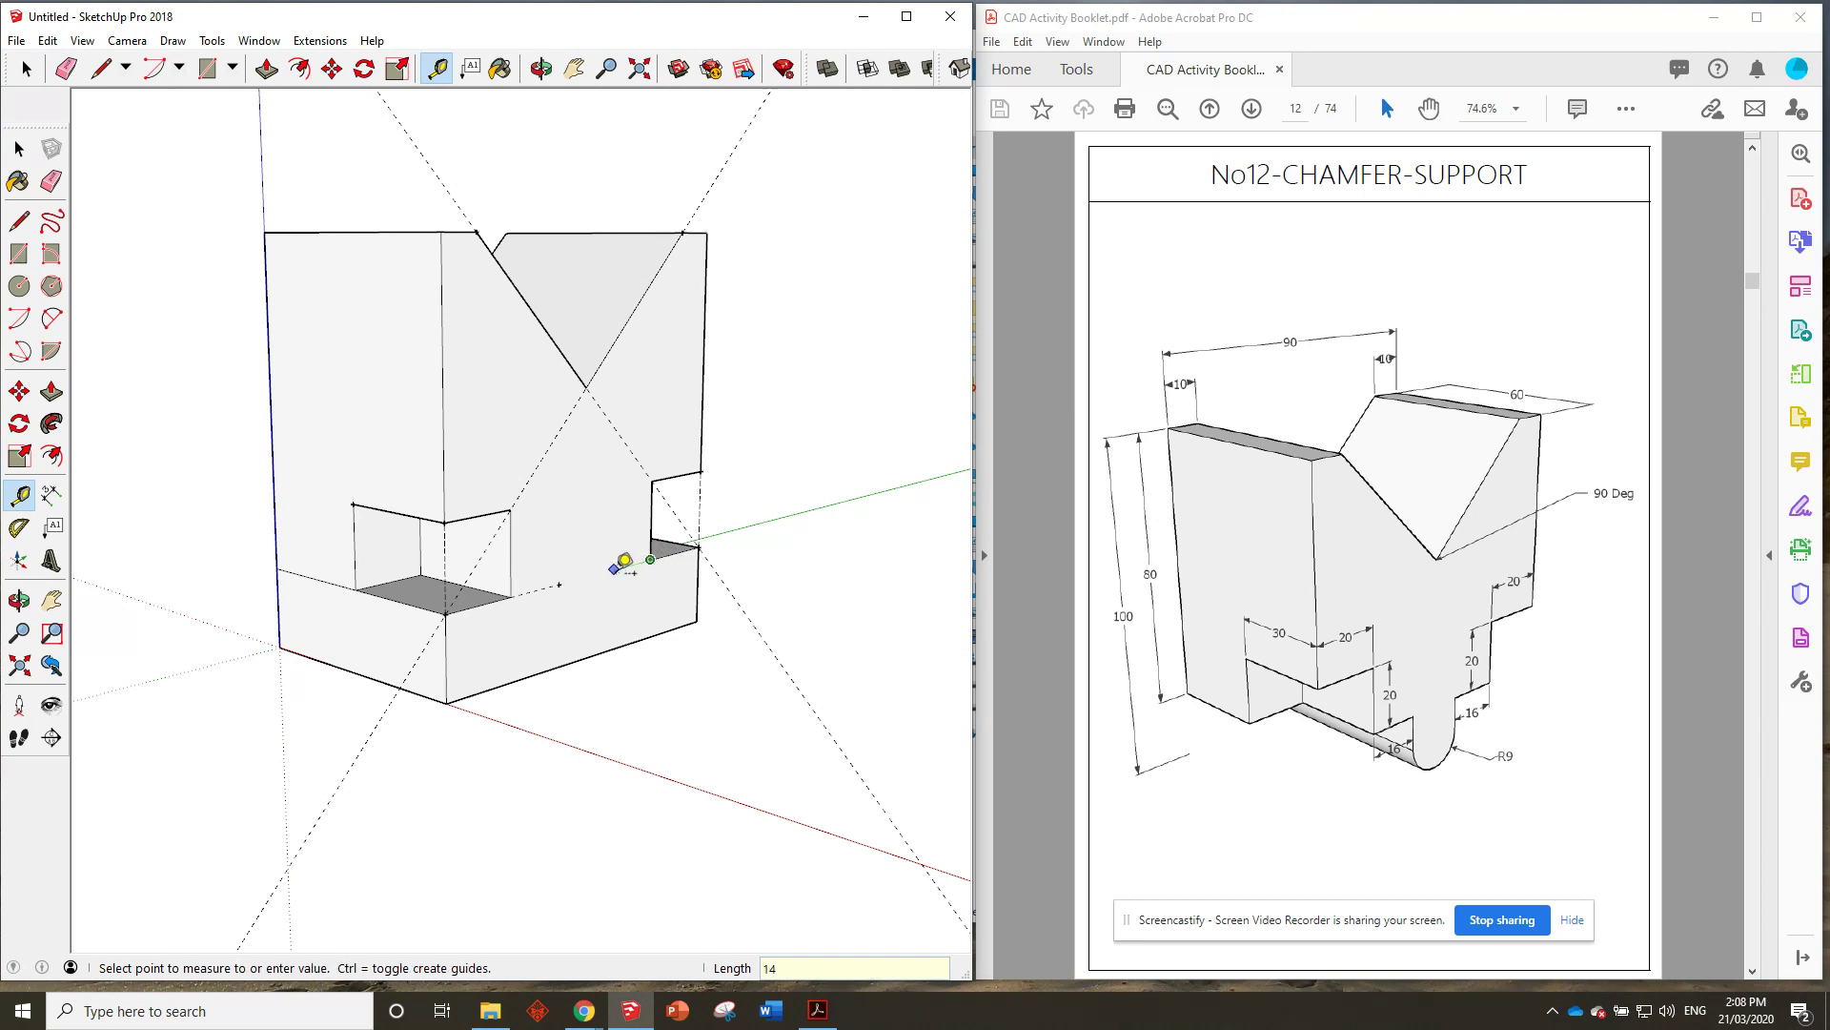
{"action": "left_click", "coordinate": [611, 570]}
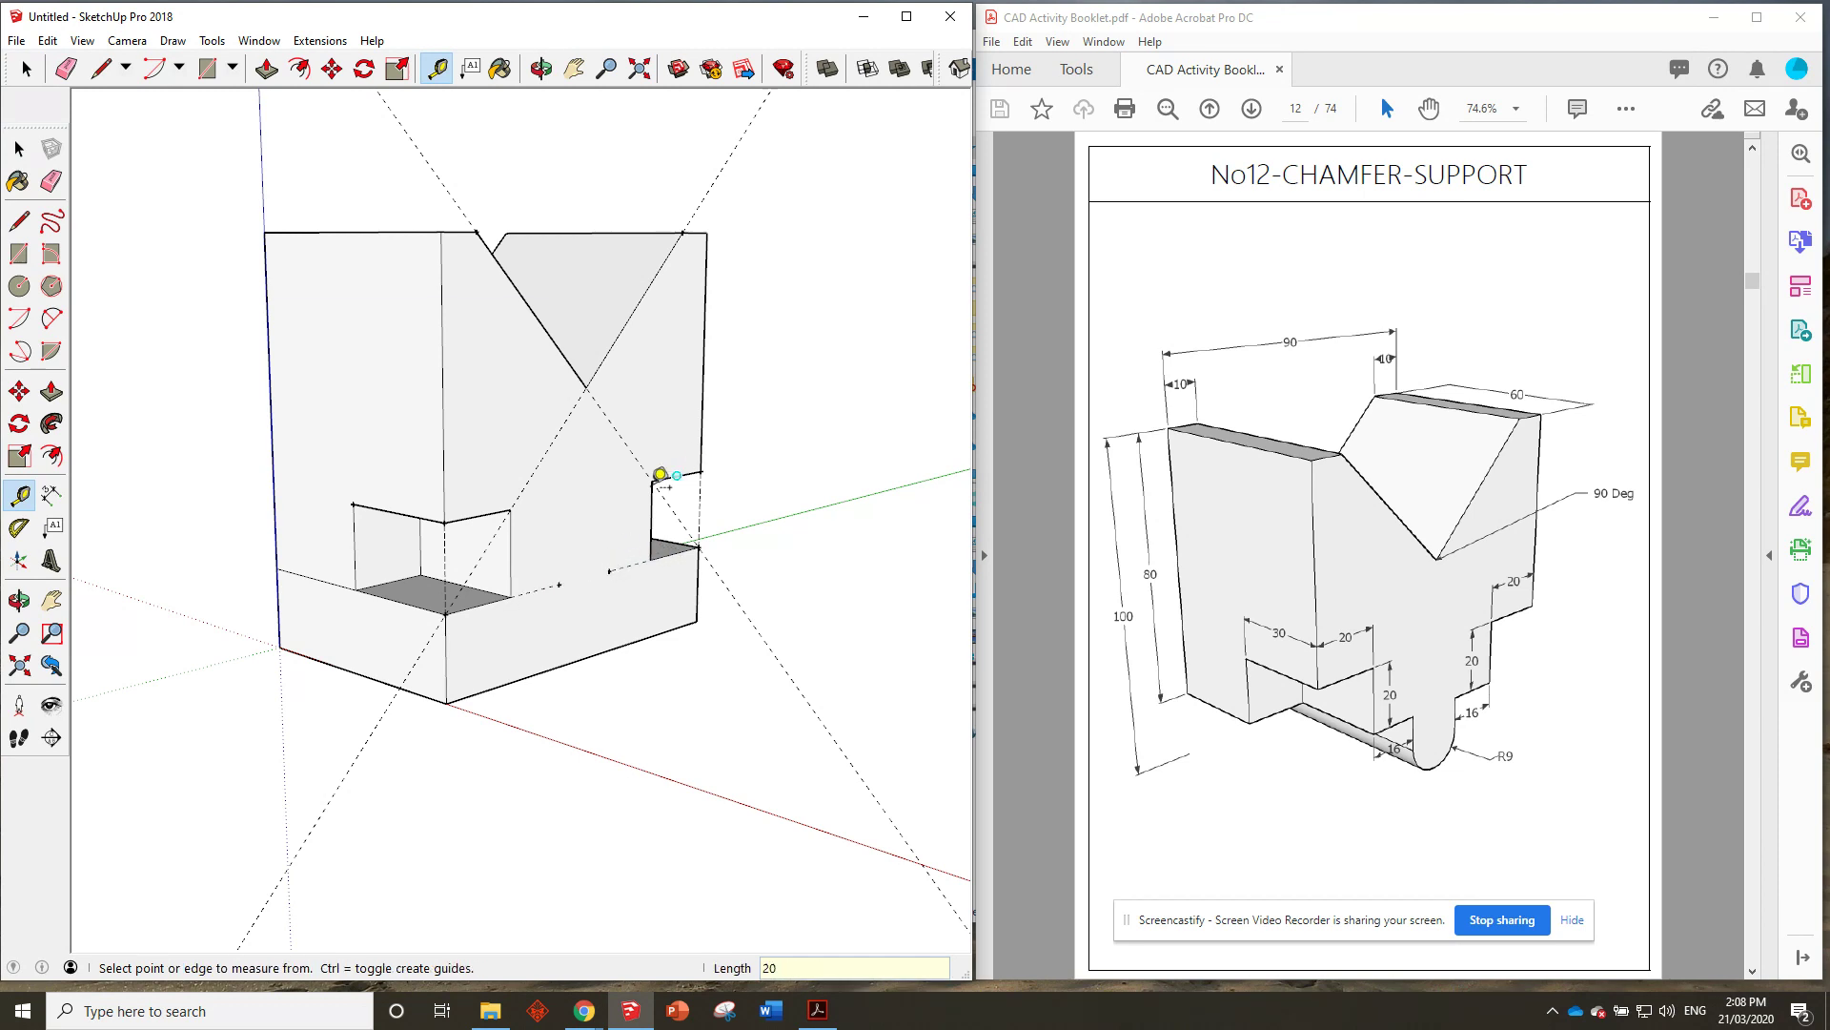
Push the side face below the first recess inward 20 mm, and its upper-level-bounded base portion a further 16 mm to the guide point.
{"action": "left_click", "coordinate": [276, 78]}
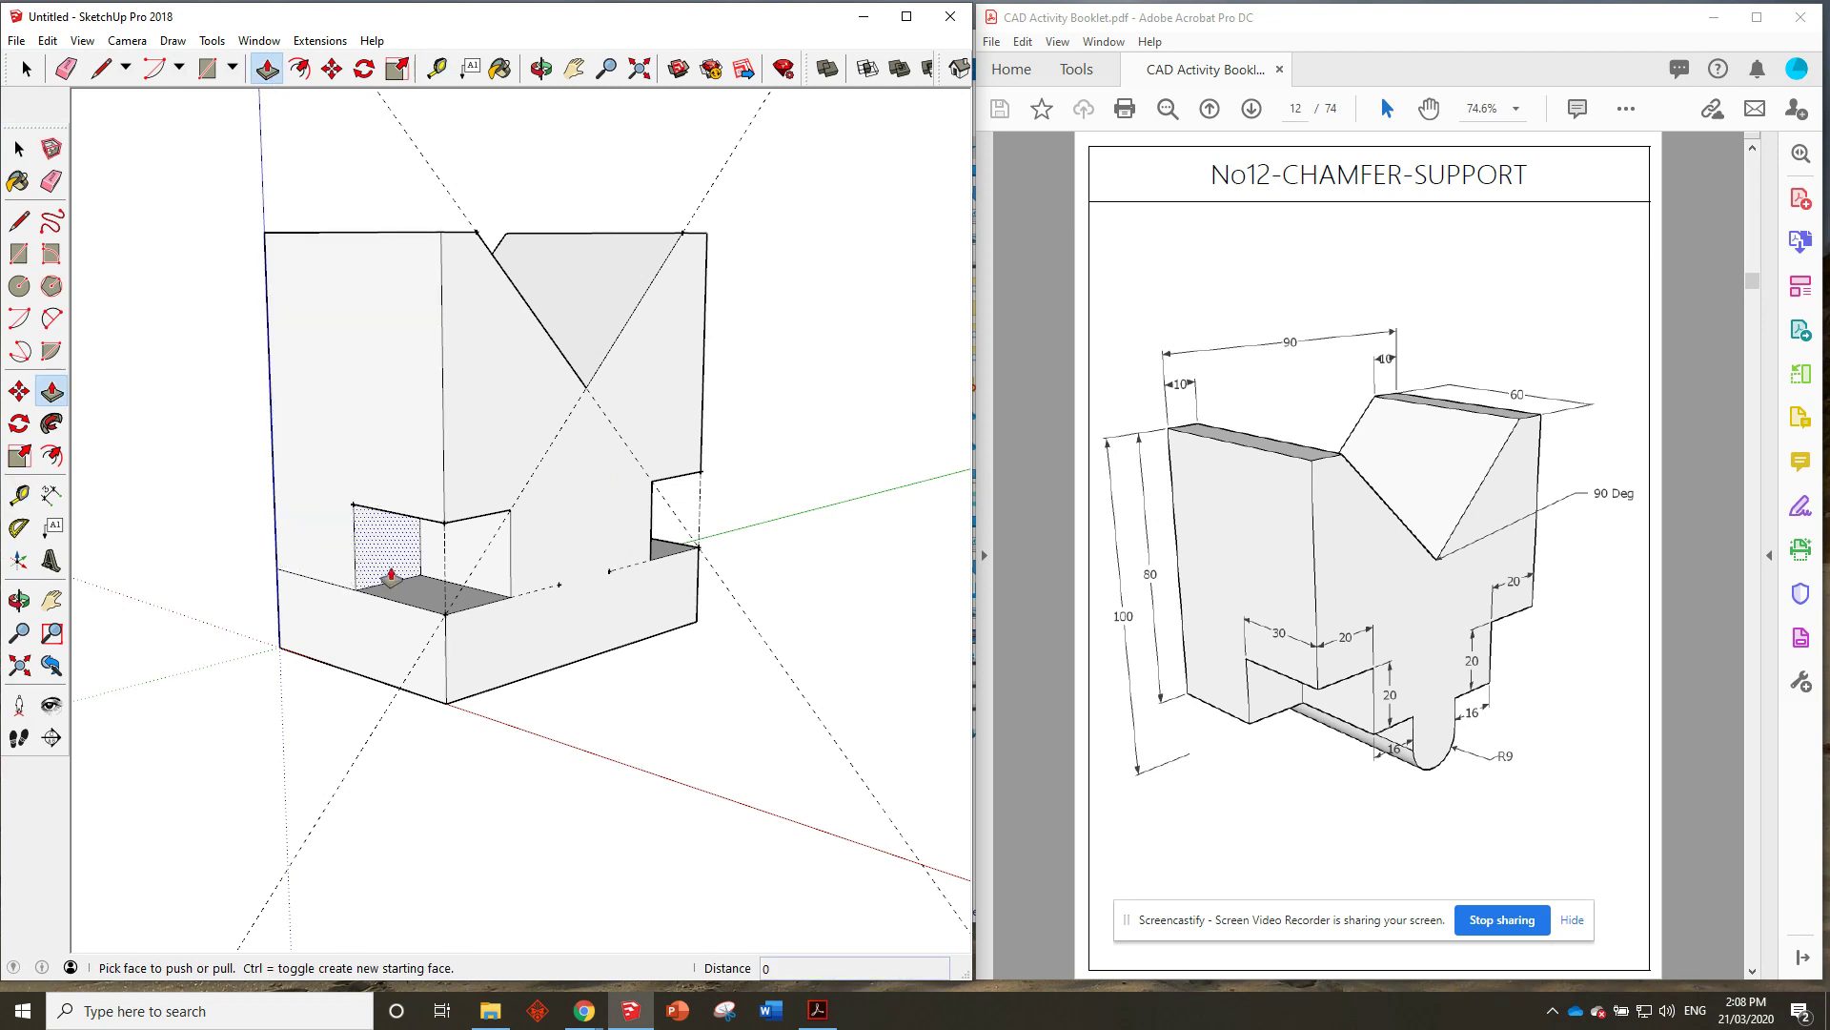
{"action": "left_click", "coordinate": [391, 640]}
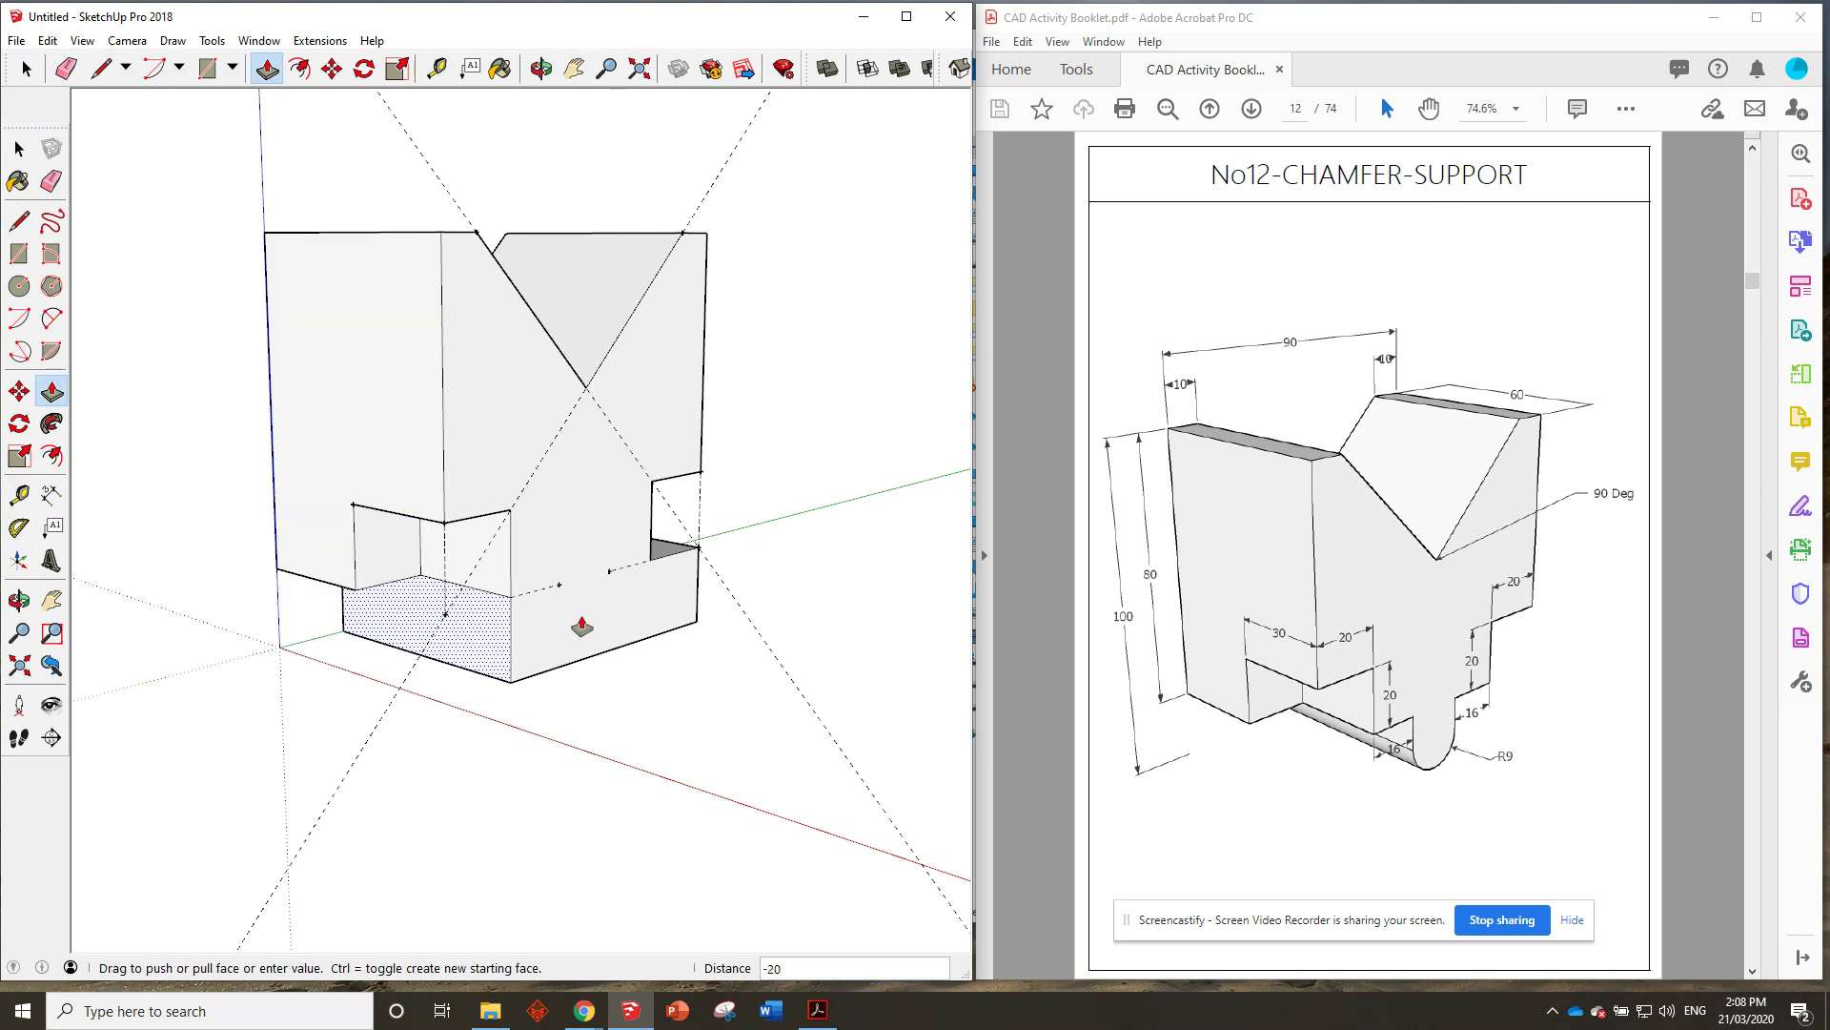
{"action": "left_click", "coordinate": [582, 625]}
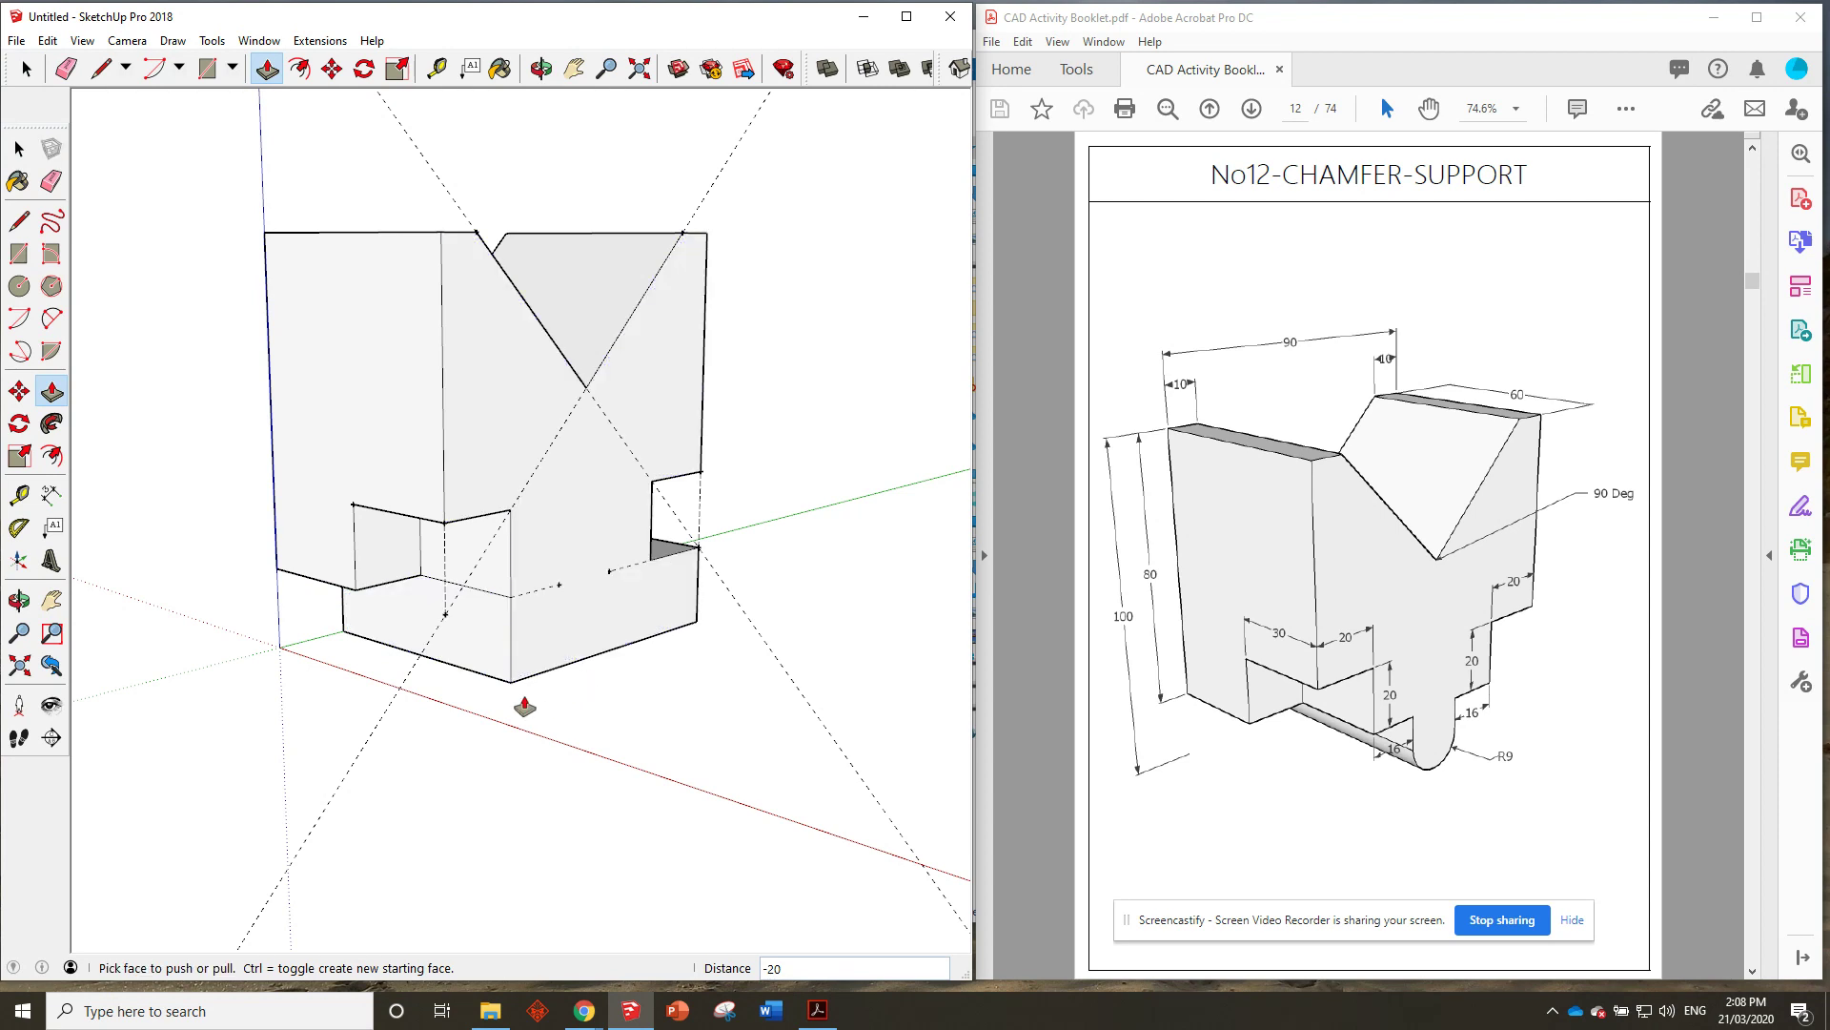
{"action": "left_click_drag", "start_coordinate": [496, 652], "coordinate": [561, 590]}
Push the opposite lower side face inward to the recess depth and a further 16 mm to the other guide point.
{"action": "middle_click_drag", "start_coordinate": [633, 629], "coordinate": [615, 672]}
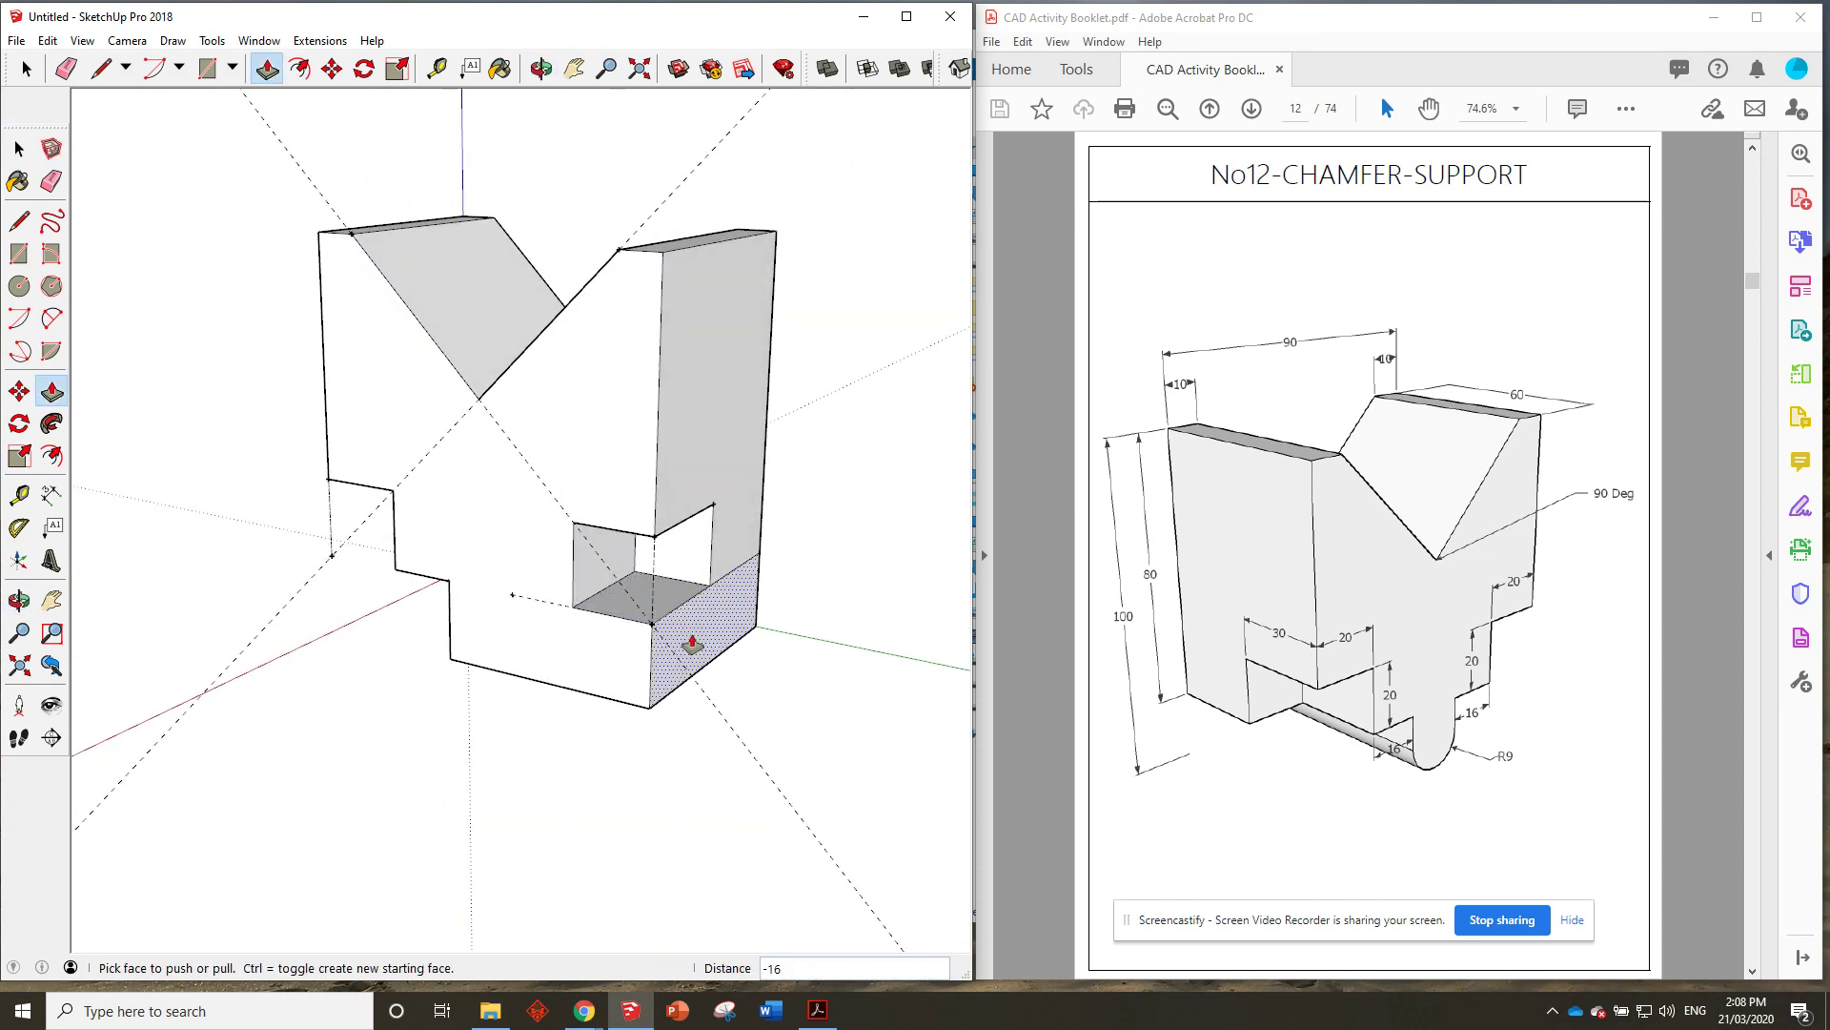
{"action": "left_click_drag", "start_coordinate": [681, 648], "coordinate": [515, 611]}
{"action": "scroll", "coordinate": [518, 603], "scroll_direction": "up", "scroll_amount": 5}
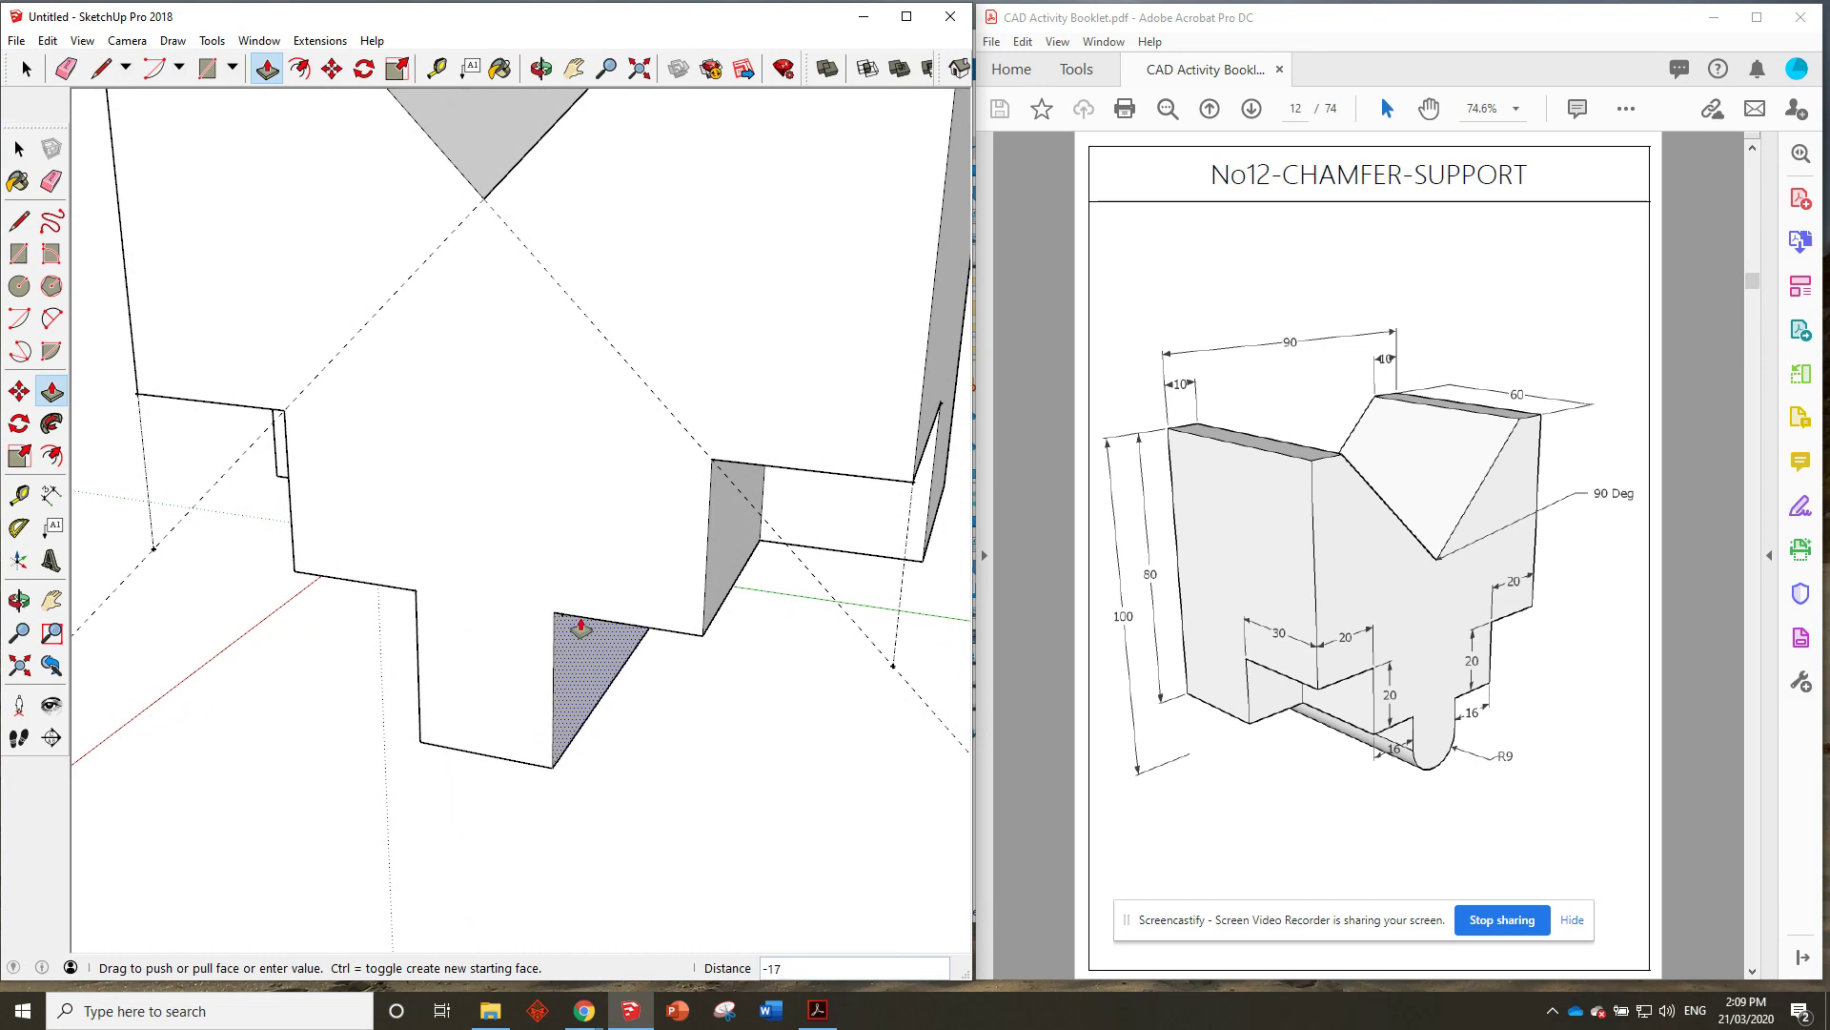
{"action": "mouse_move", "coordinate": [576, 625]}
{"action": "middle_mouse_down"}
{"action": "mouse_move", "coordinate": [817, 543]}
{"action": "mouse_move", "coordinate": [638, 593]}
{"action": "middle_mouse_up"}
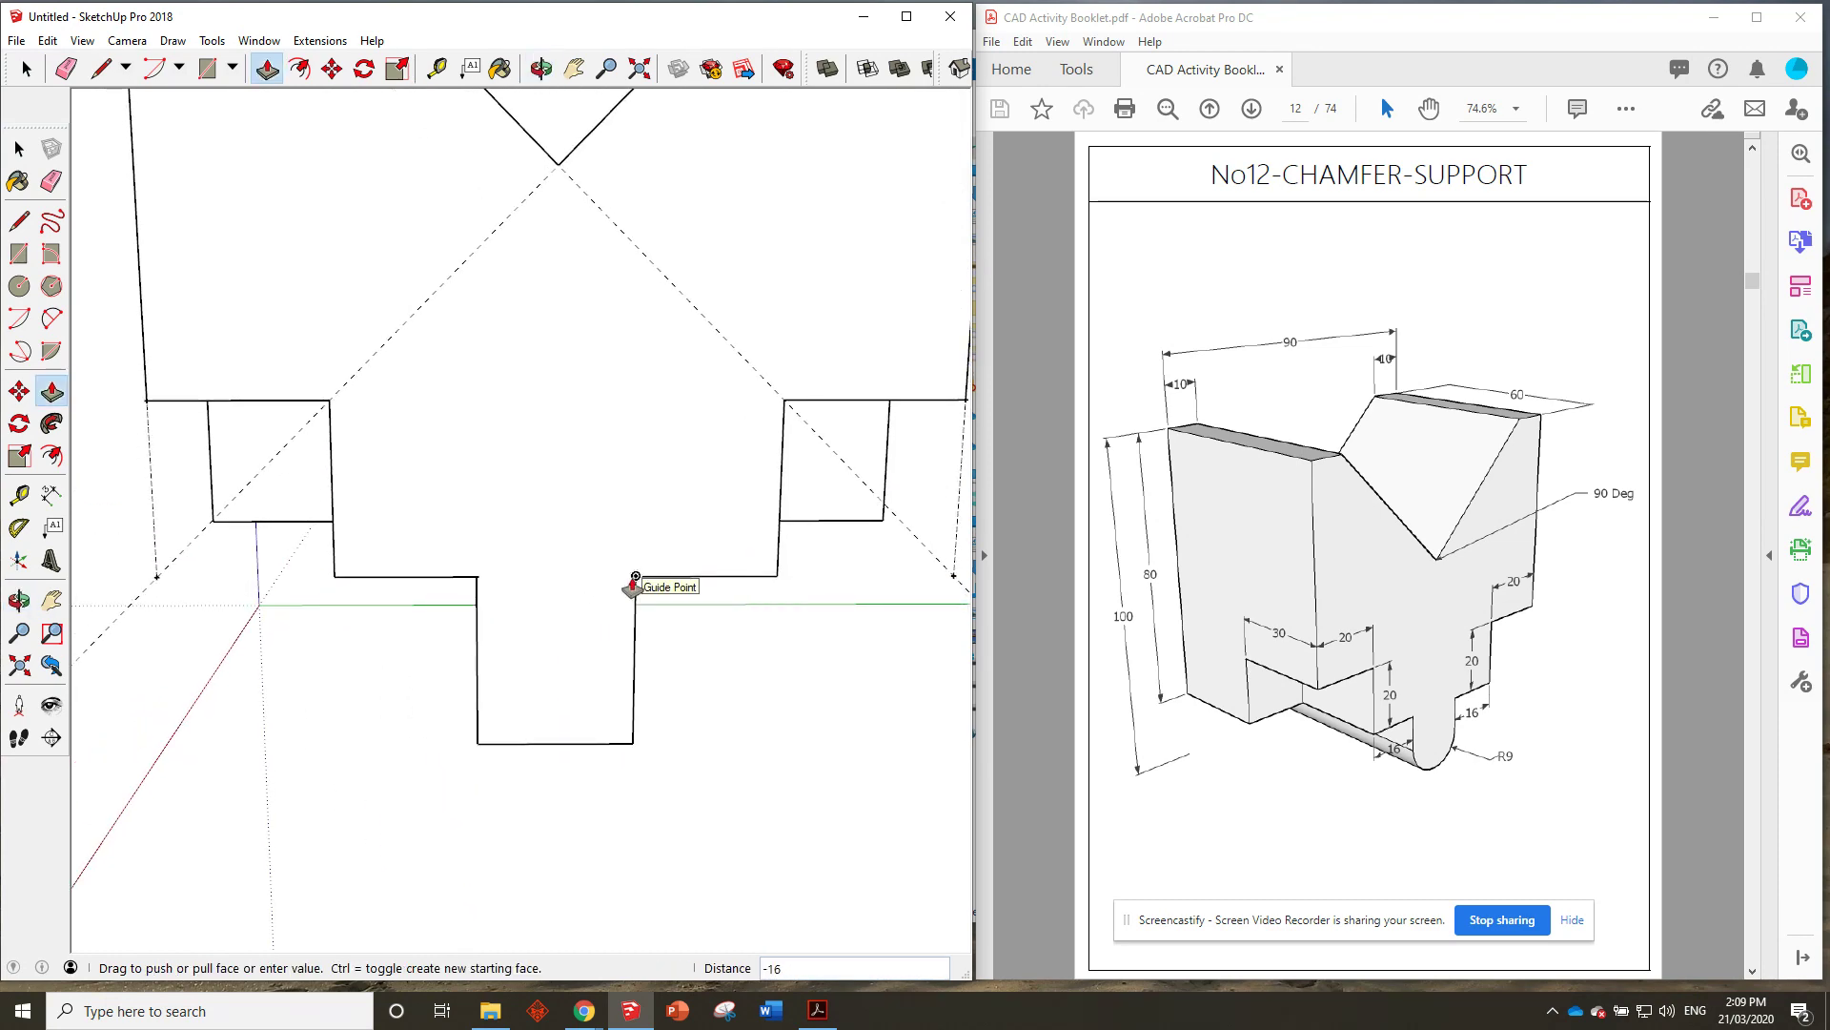
Erase the leftover edges on the undersides of the stepped cutouts.
{"action": "scroll", "coordinate": [495, 438], "scroll_direction": "down", "scroll_amount": 5}
{"action": "mouse_move", "coordinate": [495, 438]}
{"action": "middle_mouse_down"}
{"action": "mouse_move", "coordinate": [454, 454]}
{"action": "mouse_move", "coordinate": [741, 612]}
{"action": "mouse_move", "coordinate": [462, 315]}
{"action": "mouse_move", "coordinate": [518, 180]}
{"action": "middle_mouse_up"}
{"action": "mouse_move", "coordinate": [572, 457]}
{"action": "middle_mouse_down"}
{"action": "mouse_move", "coordinate": [511, 163]}
{"action": "mouse_move", "coordinate": [621, 201]}
{"action": "mouse_move", "coordinate": [315, 128]}
{"action": "middle_mouse_up"}
{"action": "left_click", "coordinate": [314, 129]}
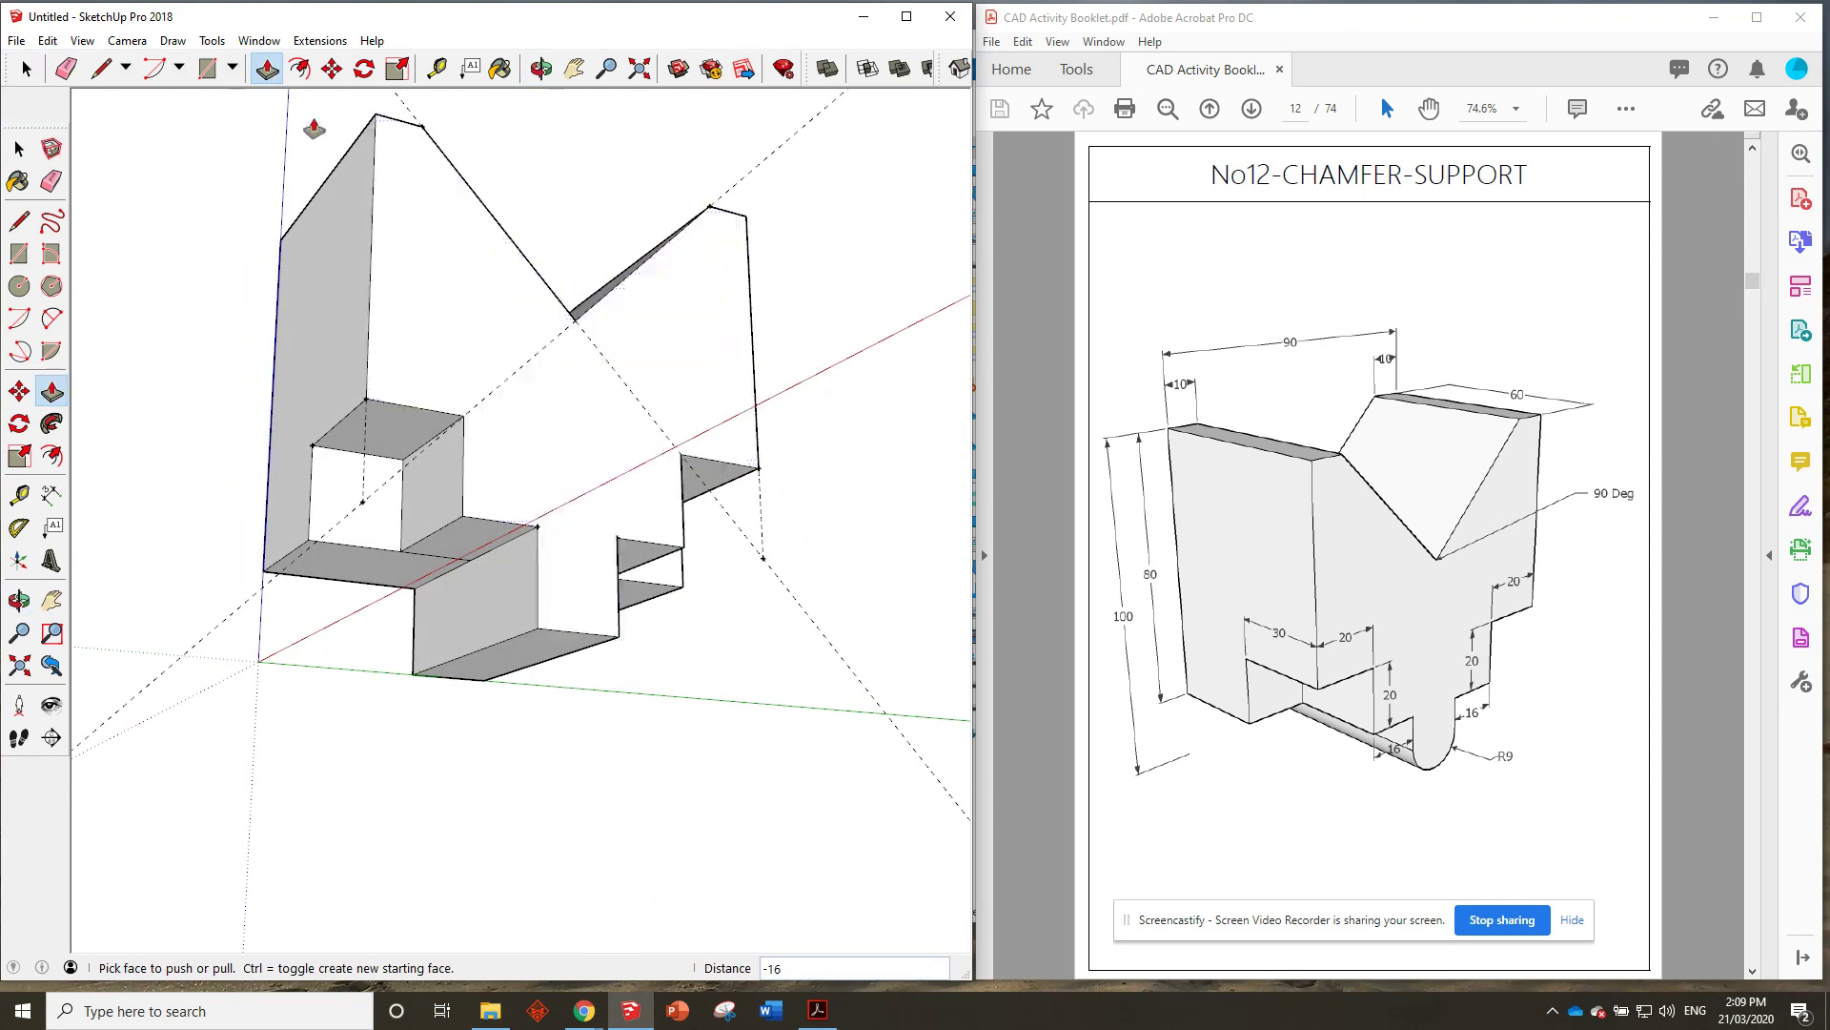
{"action": "left_click", "coordinate": [65, 69]}
{"action": "middle_click_drag", "start_coordinate": [615, 548], "coordinate": [310, 433]}
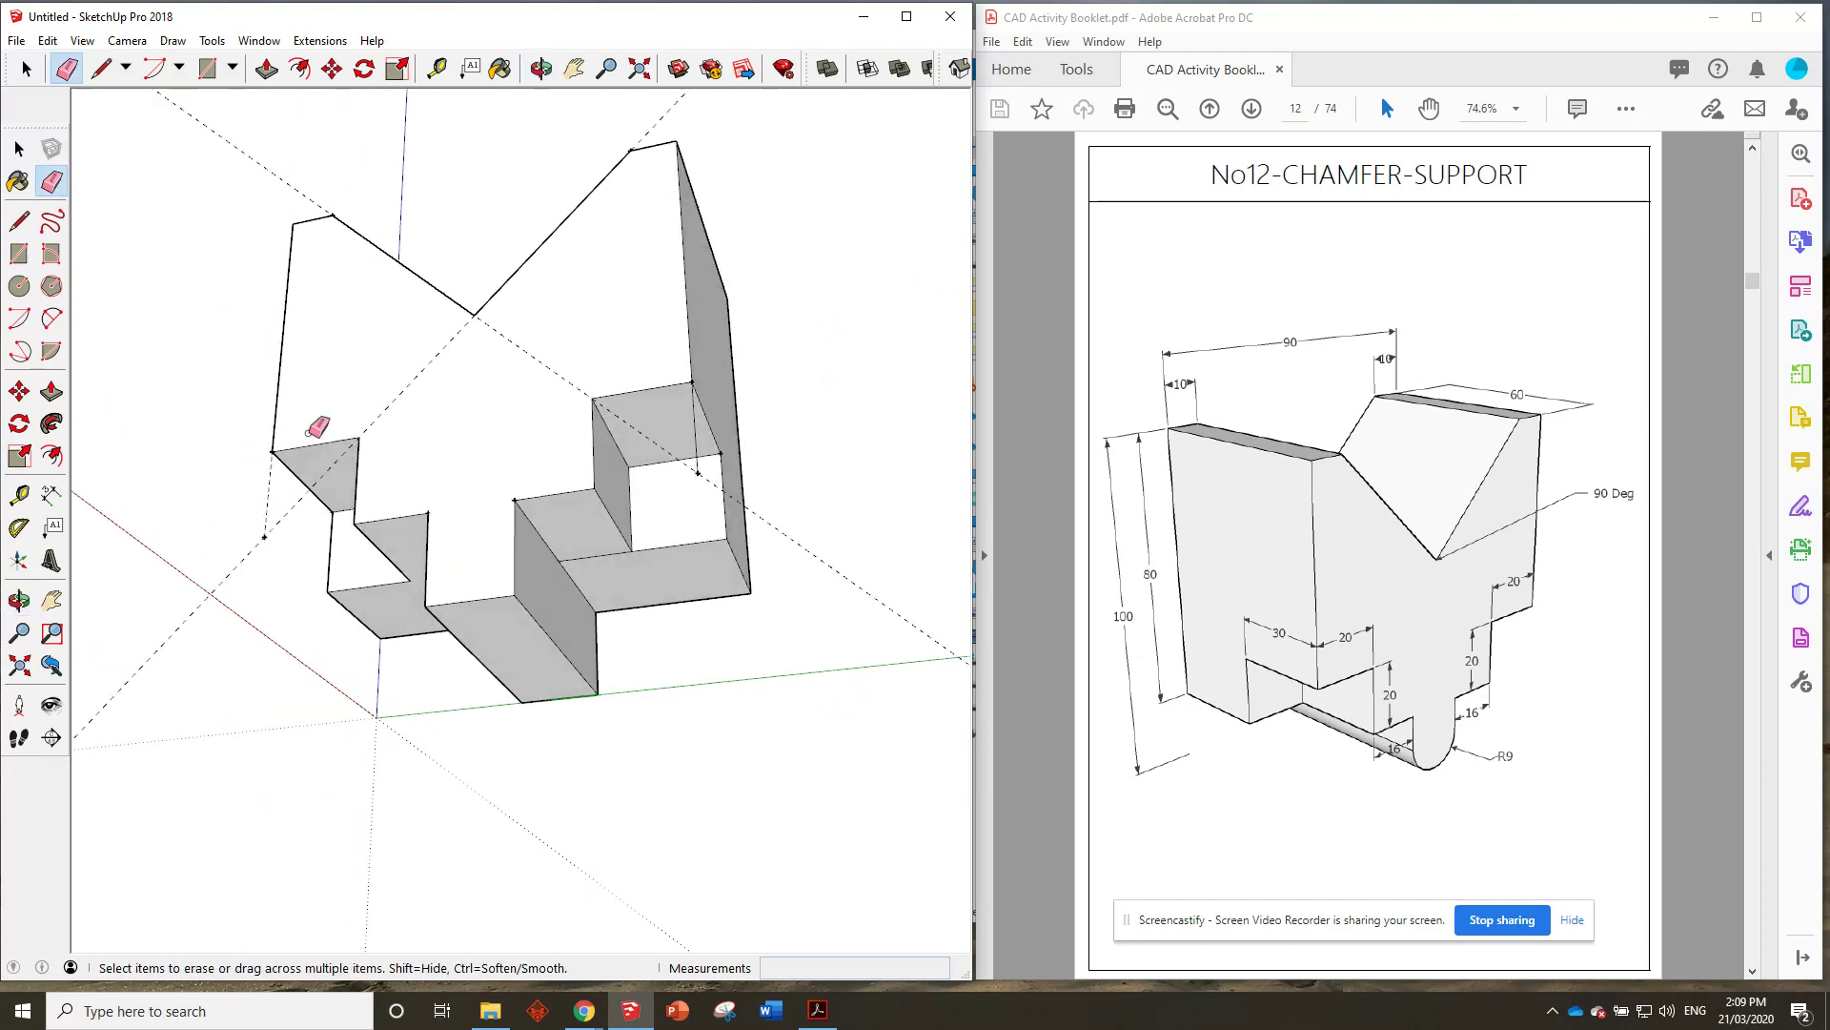
{"action": "mouse_move", "coordinate": [530, 420]}
{"action": "middle_mouse_down"}
{"action": "mouse_move", "coordinate": [523, 441]}
{"action": "mouse_move", "coordinate": [601, 518]}
{"action": "mouse_move", "coordinate": [682, 498]}
{"action": "middle_mouse_up"}
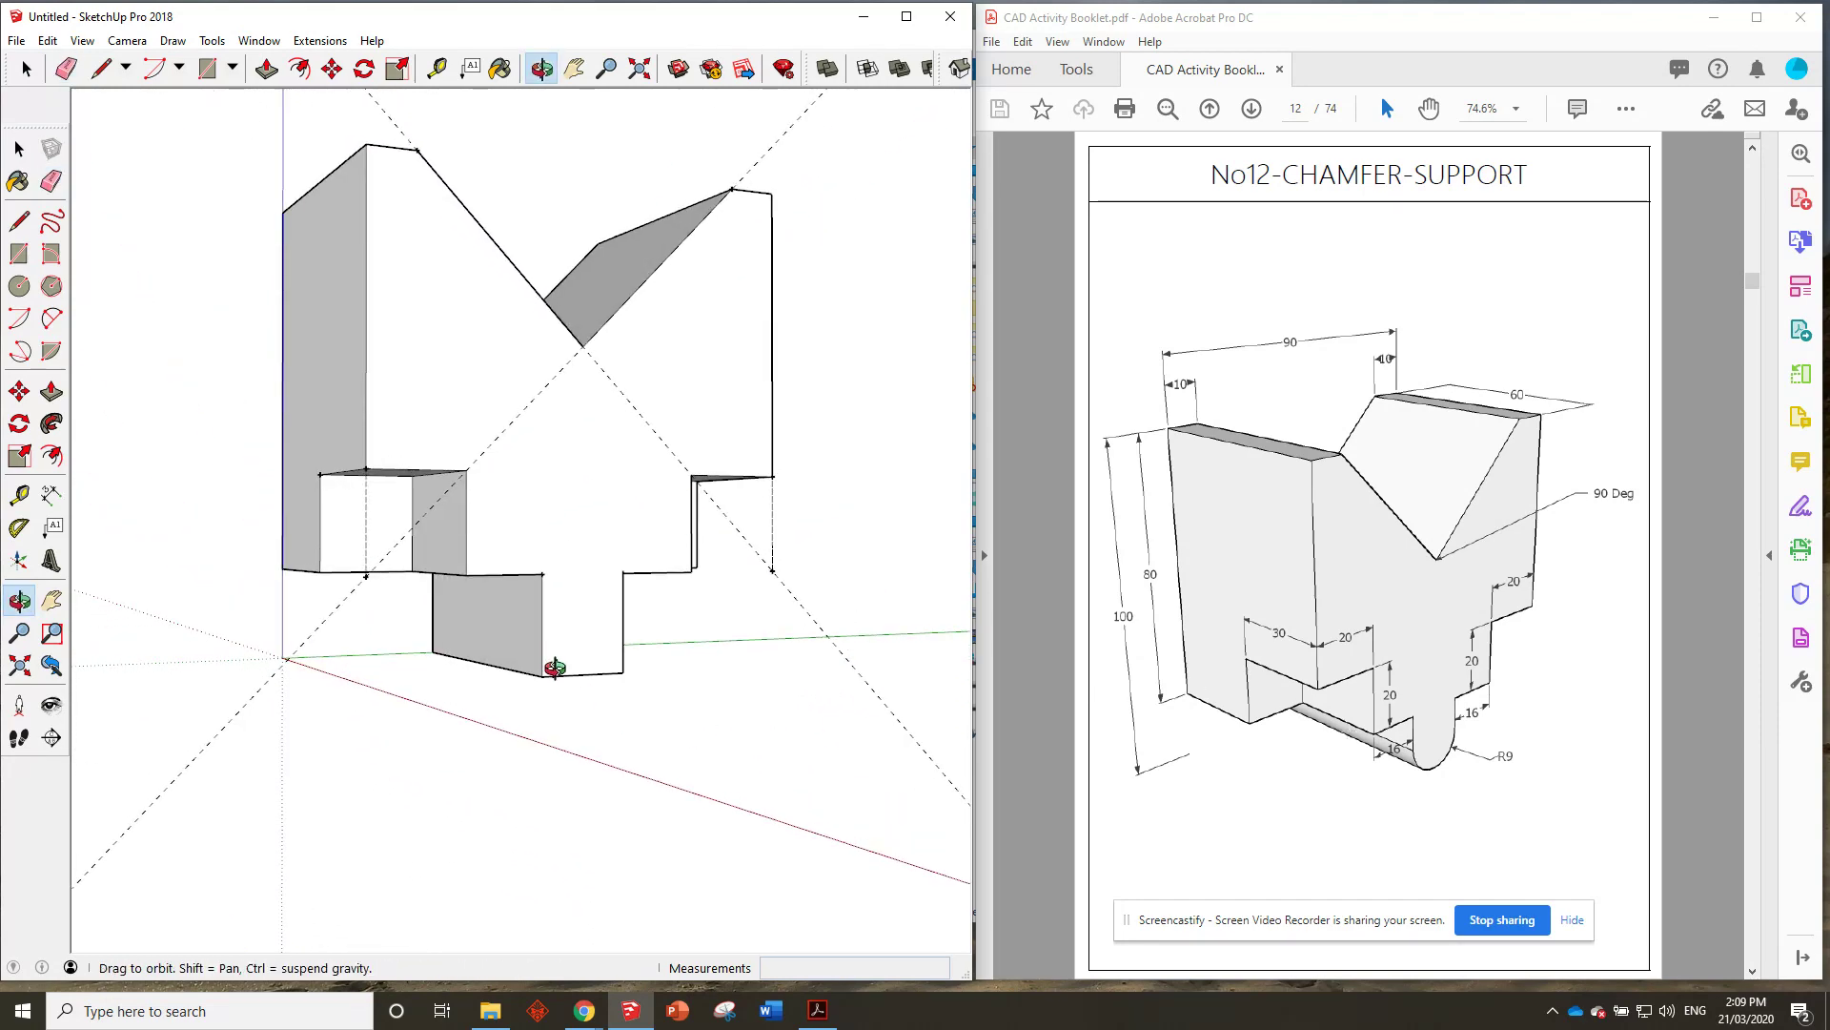
{"action": "mouse_move", "coordinate": [552, 776]}
{"action": "middle_mouse_down"}
{"action": "mouse_move", "coordinate": [543, 748]}
{"action": "mouse_move", "coordinate": [610, 662]}
{"action": "middle_mouse_up"}
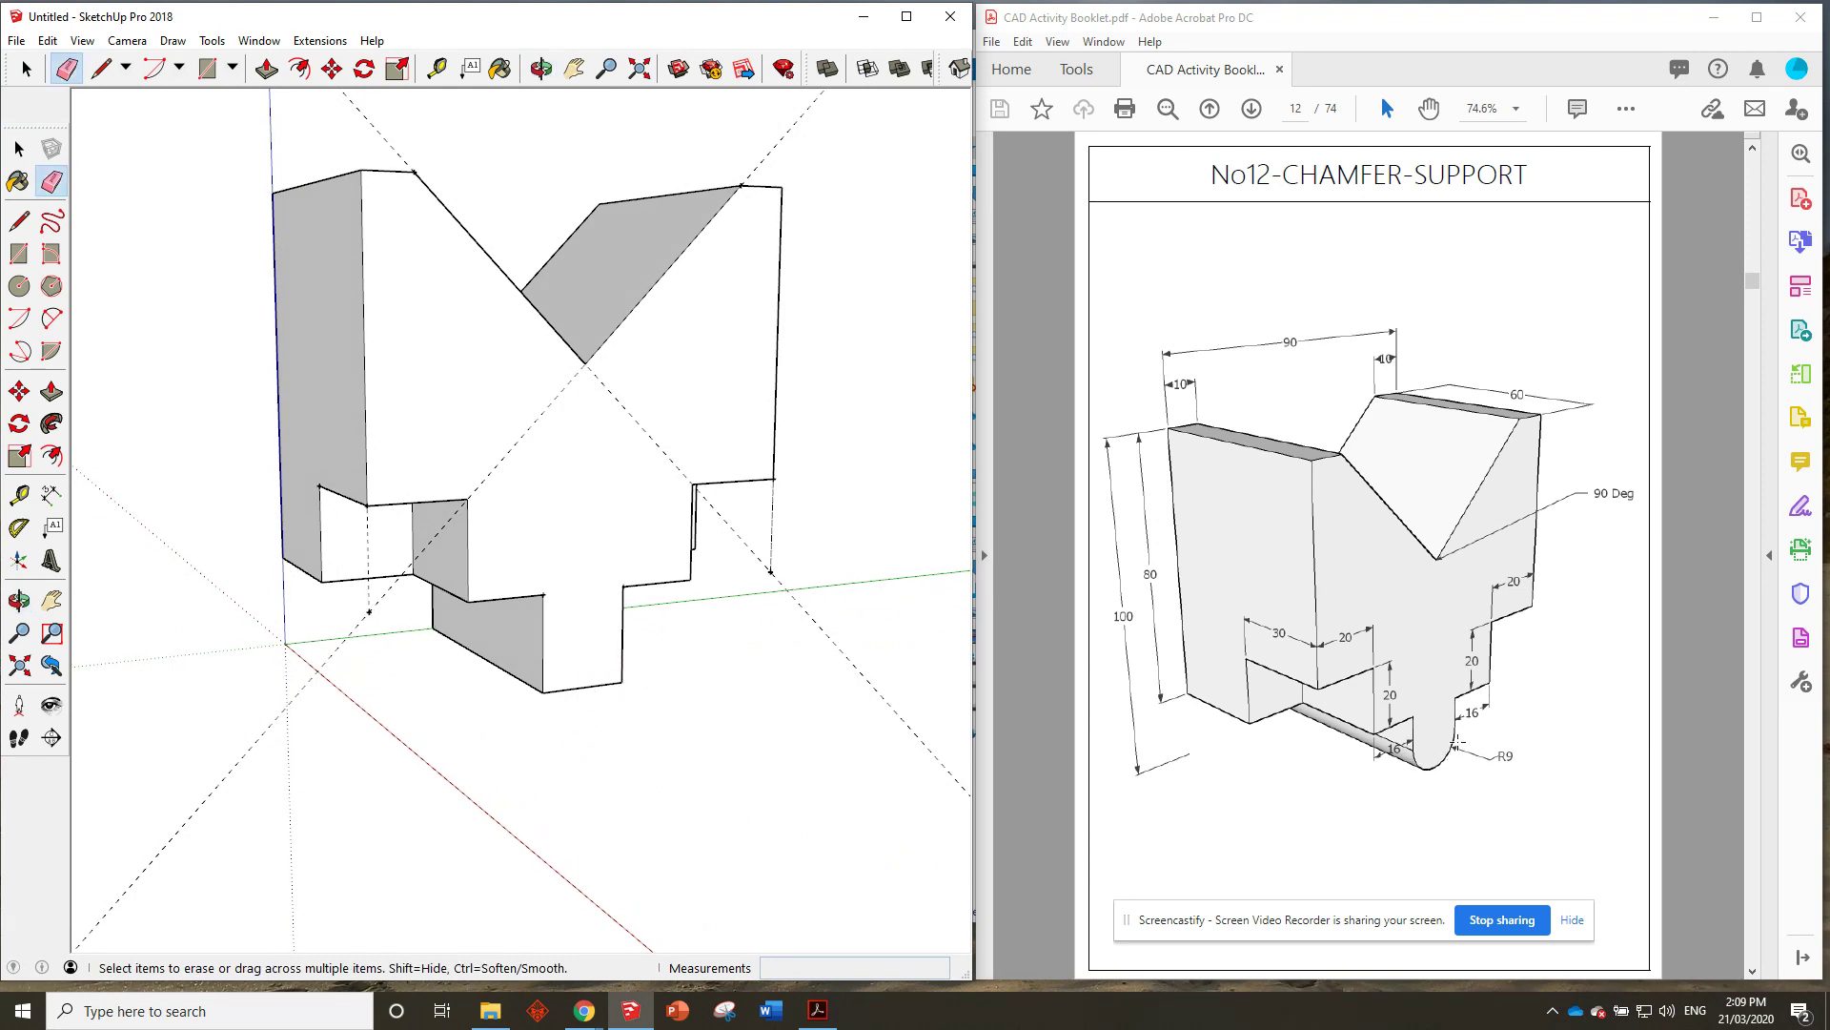
{"action": "middle_click_drag", "start_coordinate": [617, 585], "coordinate": [691, 569]}
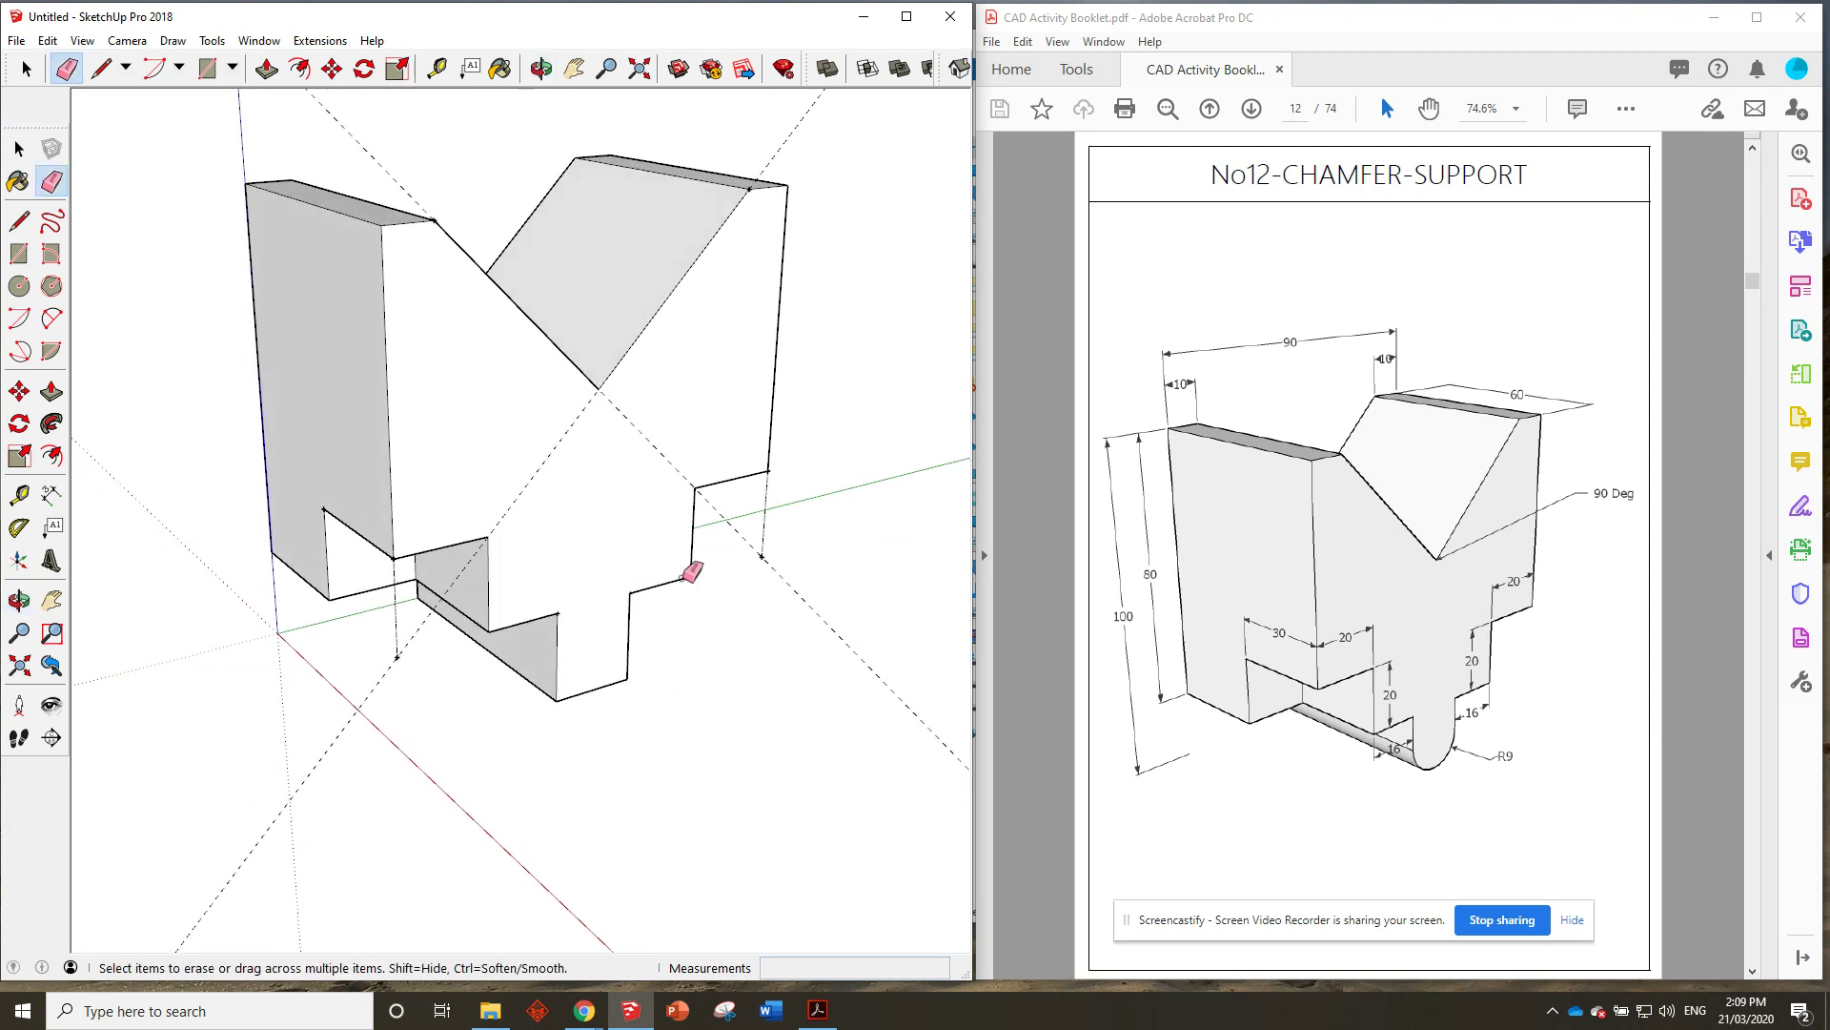
Mark the R9 arc centre on the base's front face with guides up from its lower corner and 9 mm inward.
{"action": "key", "text": "t"}
{"action": "left_click", "coordinate": [562, 699]}
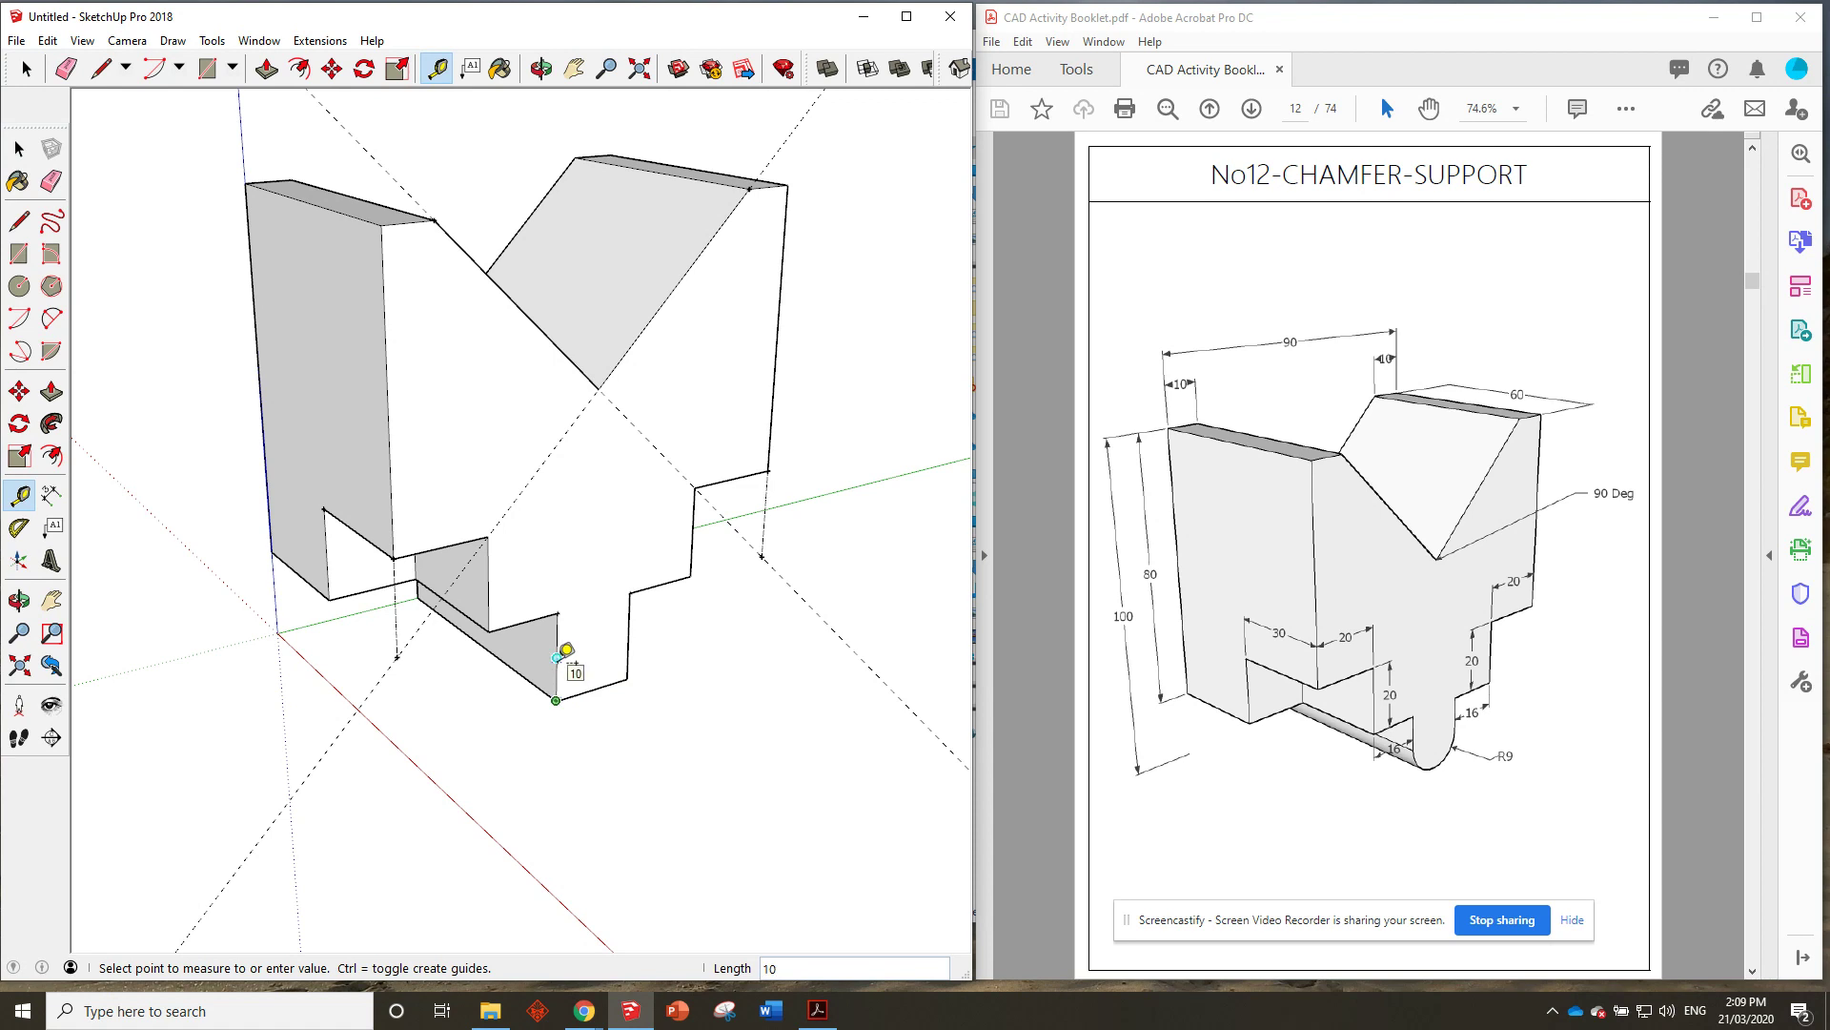
{"action": "left_click", "coordinate": [558, 658]}
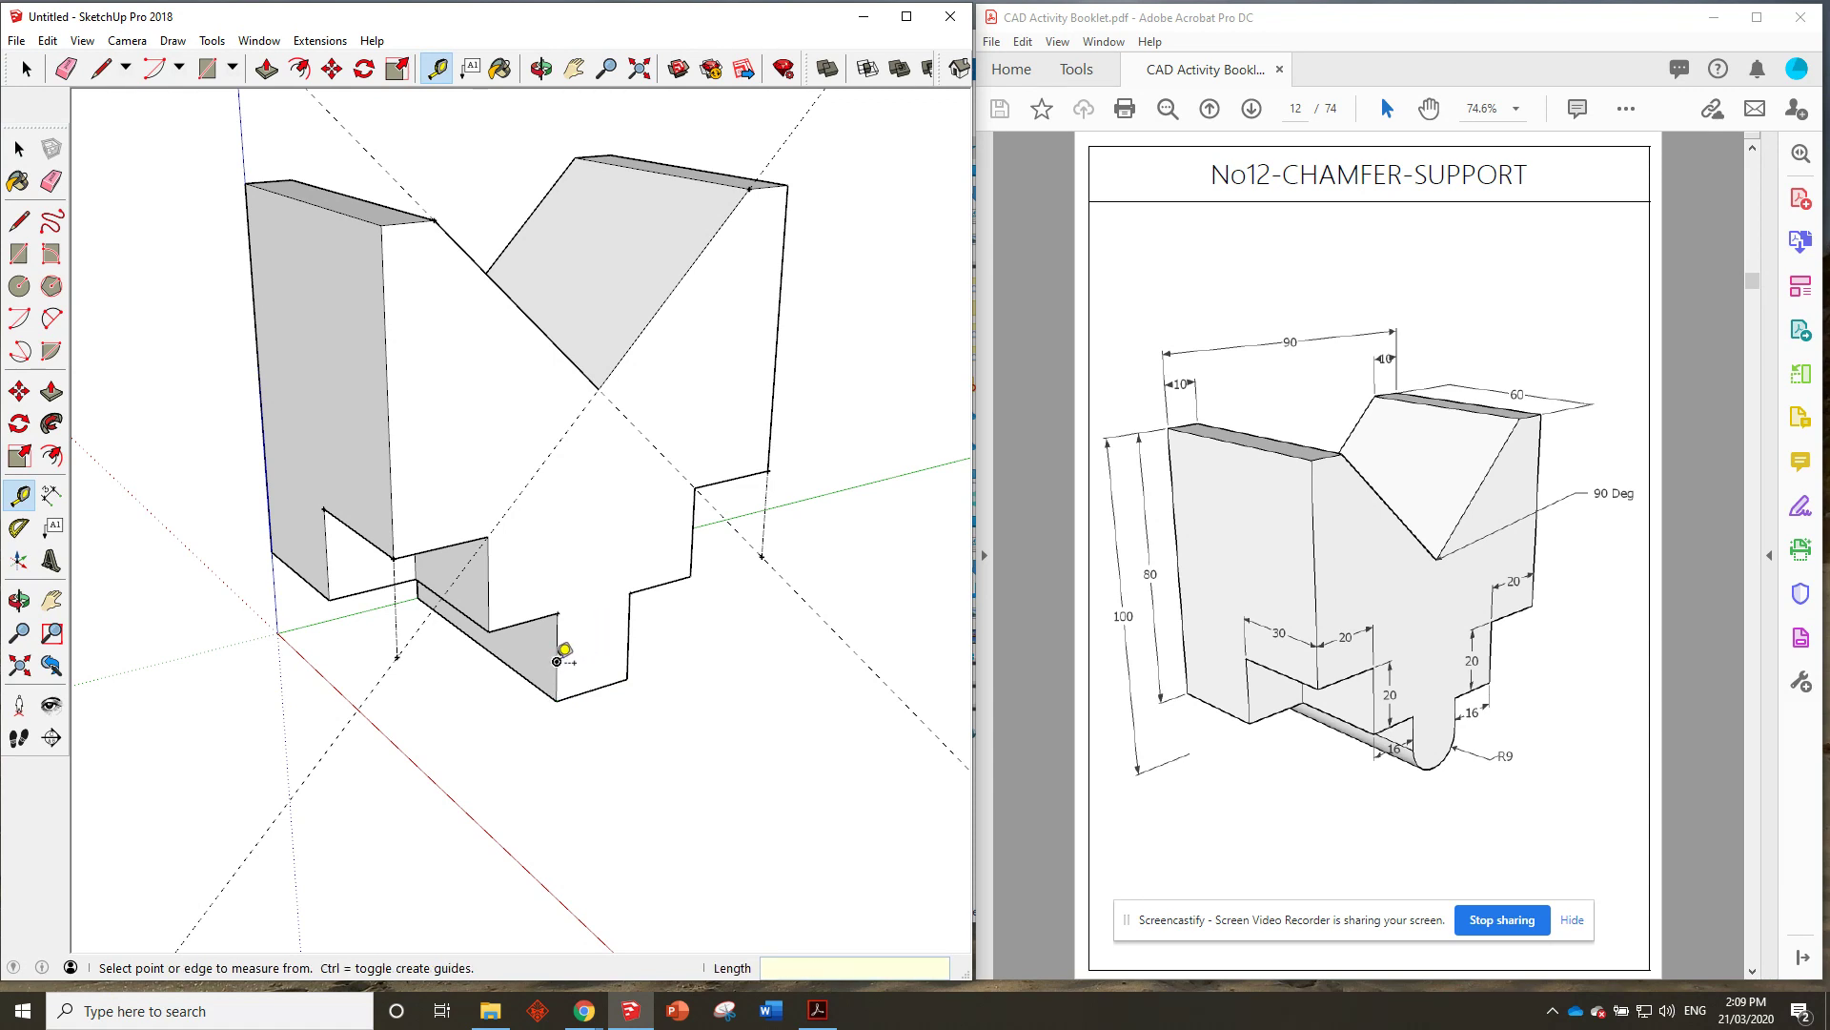
{"action": "left_click", "coordinate": [557, 661]}
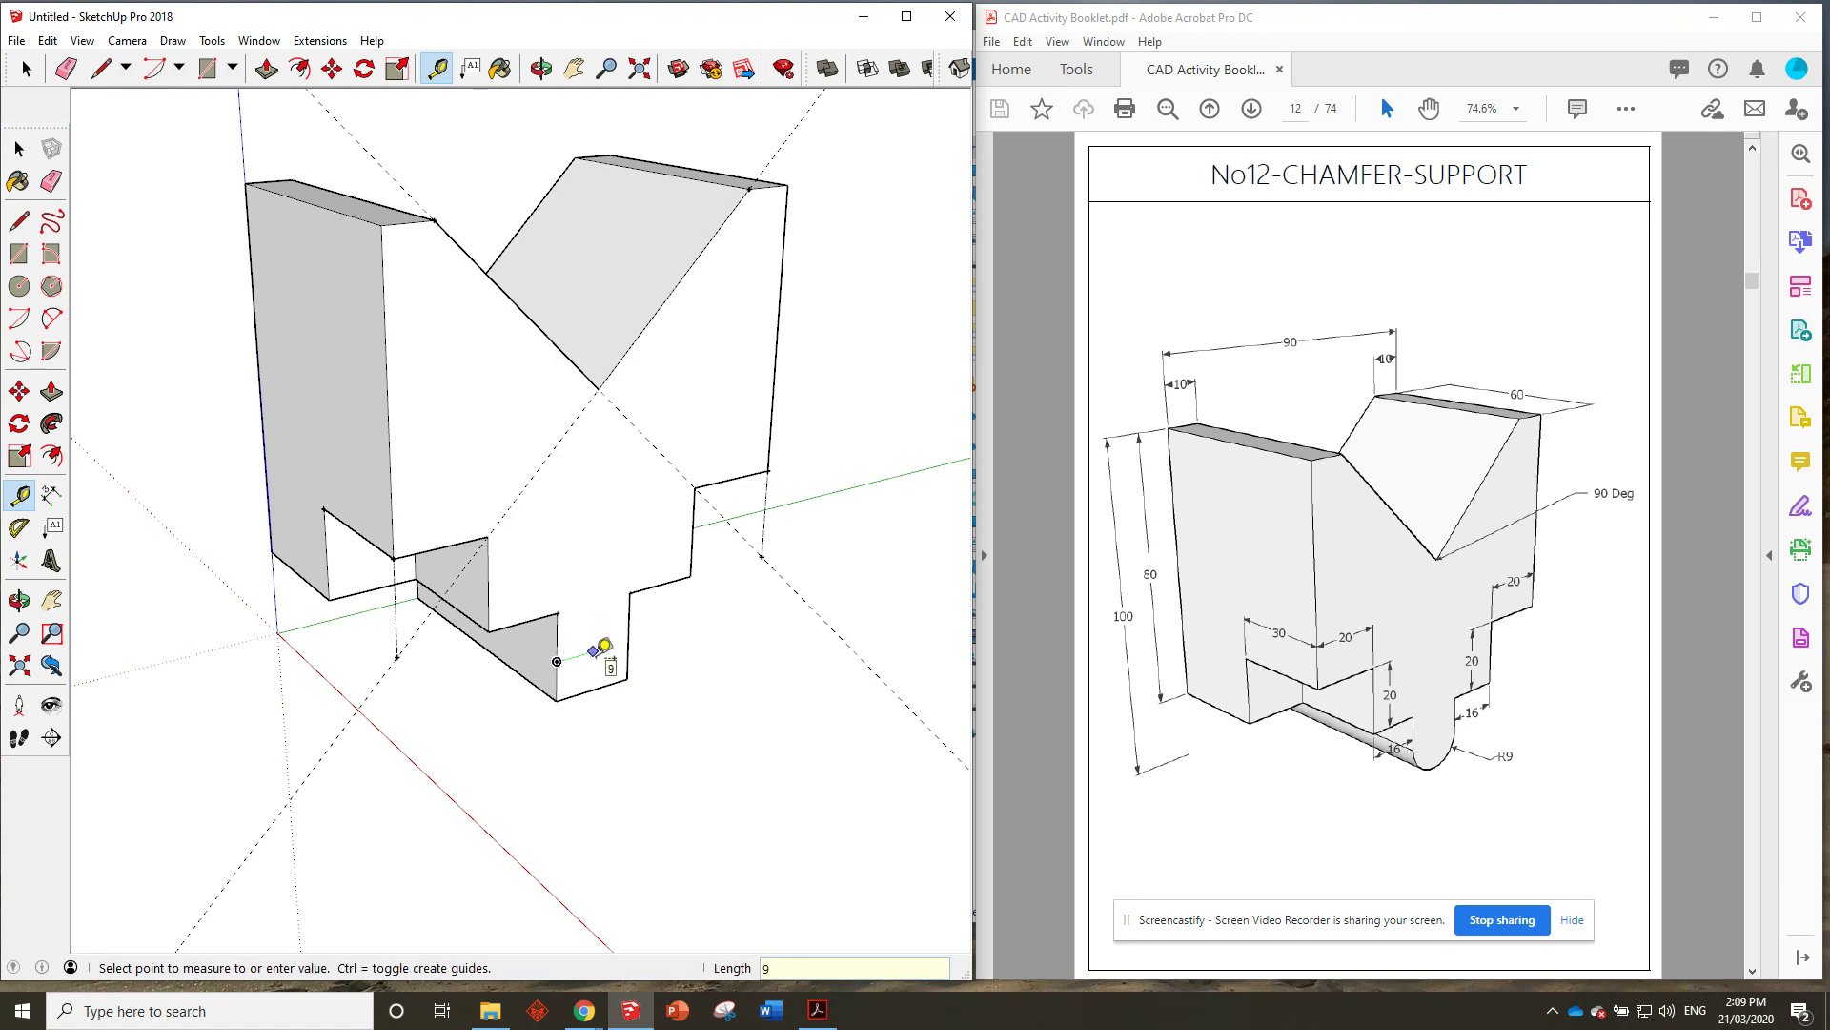
{"action": "left_click", "coordinate": [595, 652]}
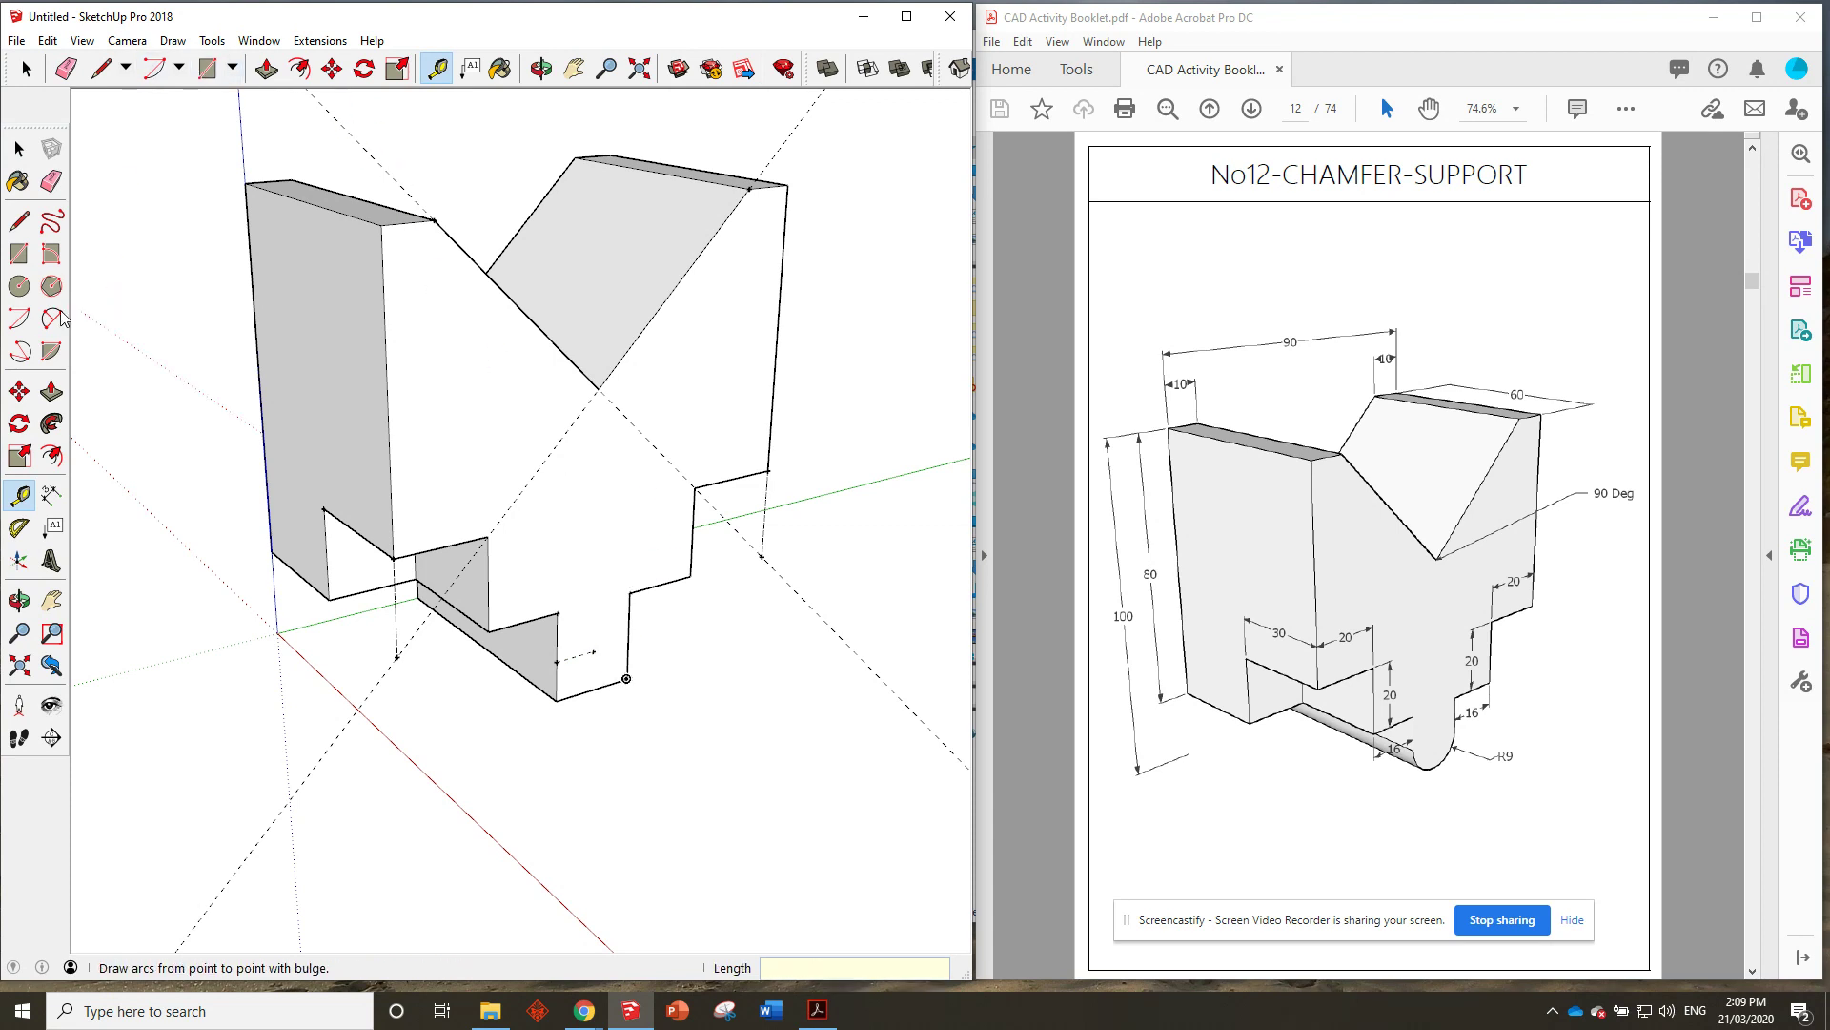
Draw a 180-degree arc centred on the inner guide point, spanning the full width of the base's front face.
{"action": "left_click", "coordinate": [19, 317]}
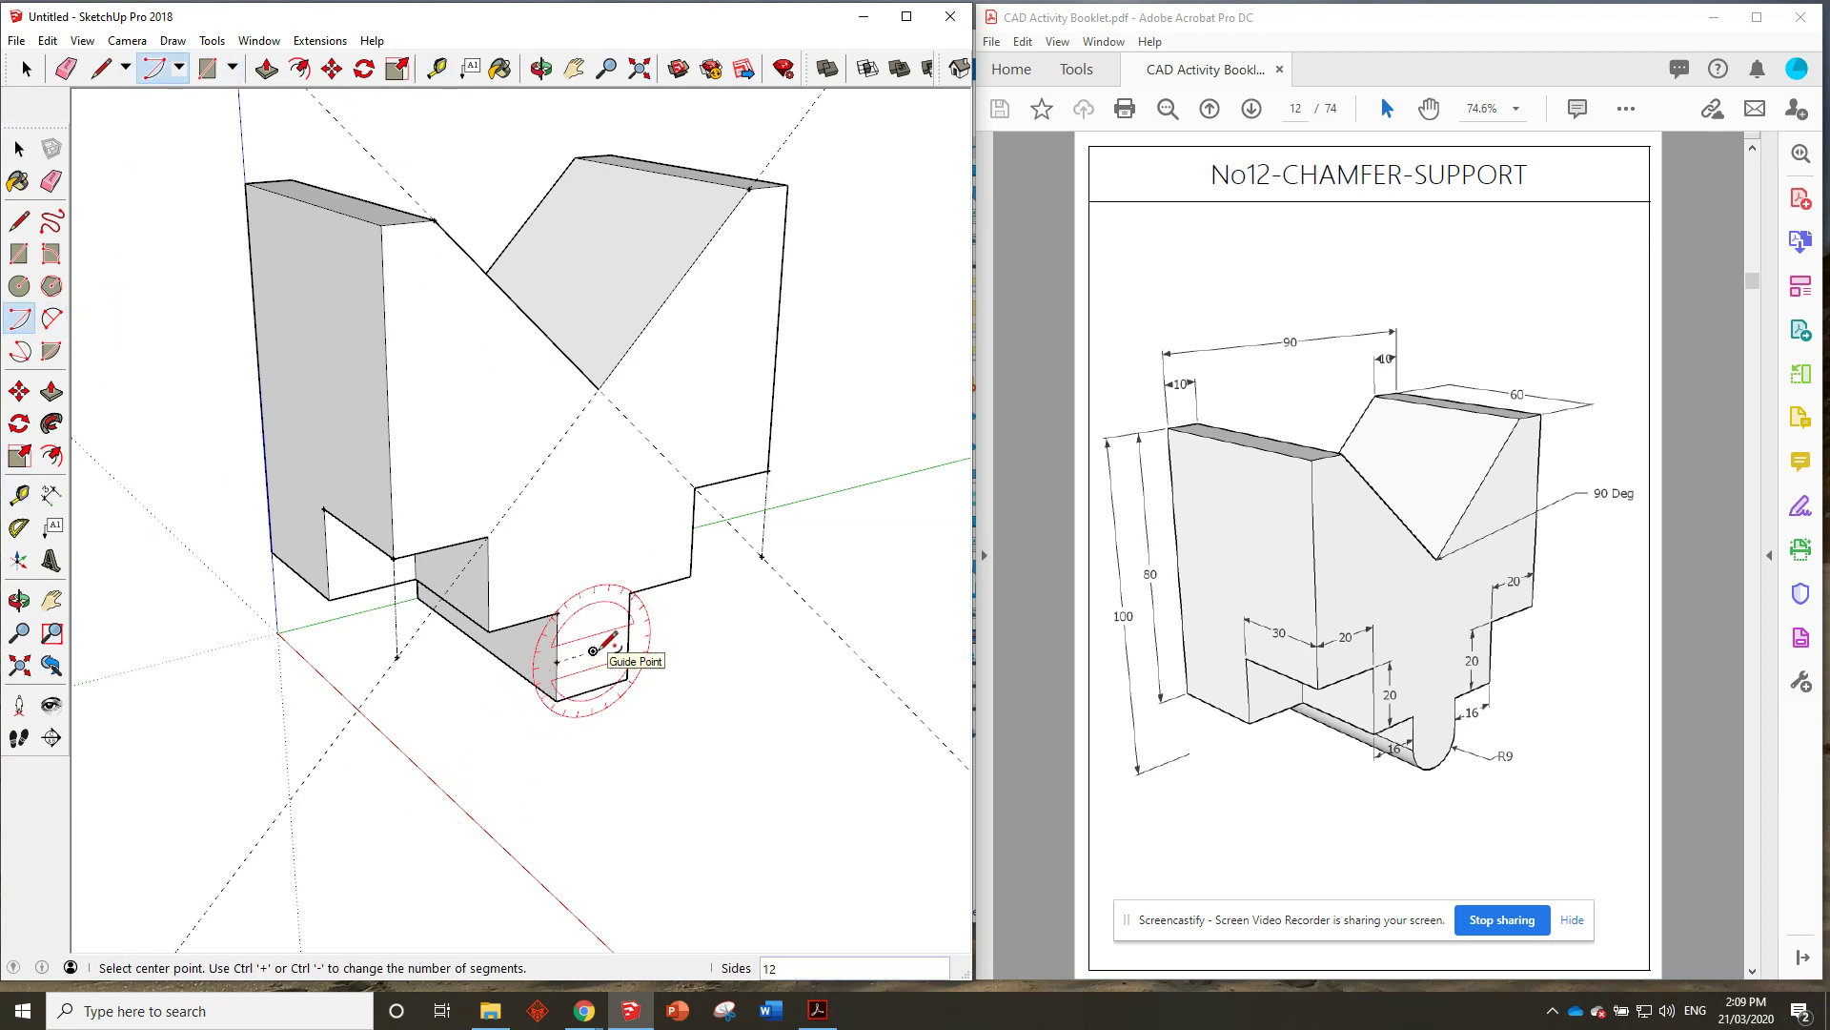
{"action": "left_click", "coordinate": [593, 651]}
{"action": "left_click", "coordinate": [557, 660]}
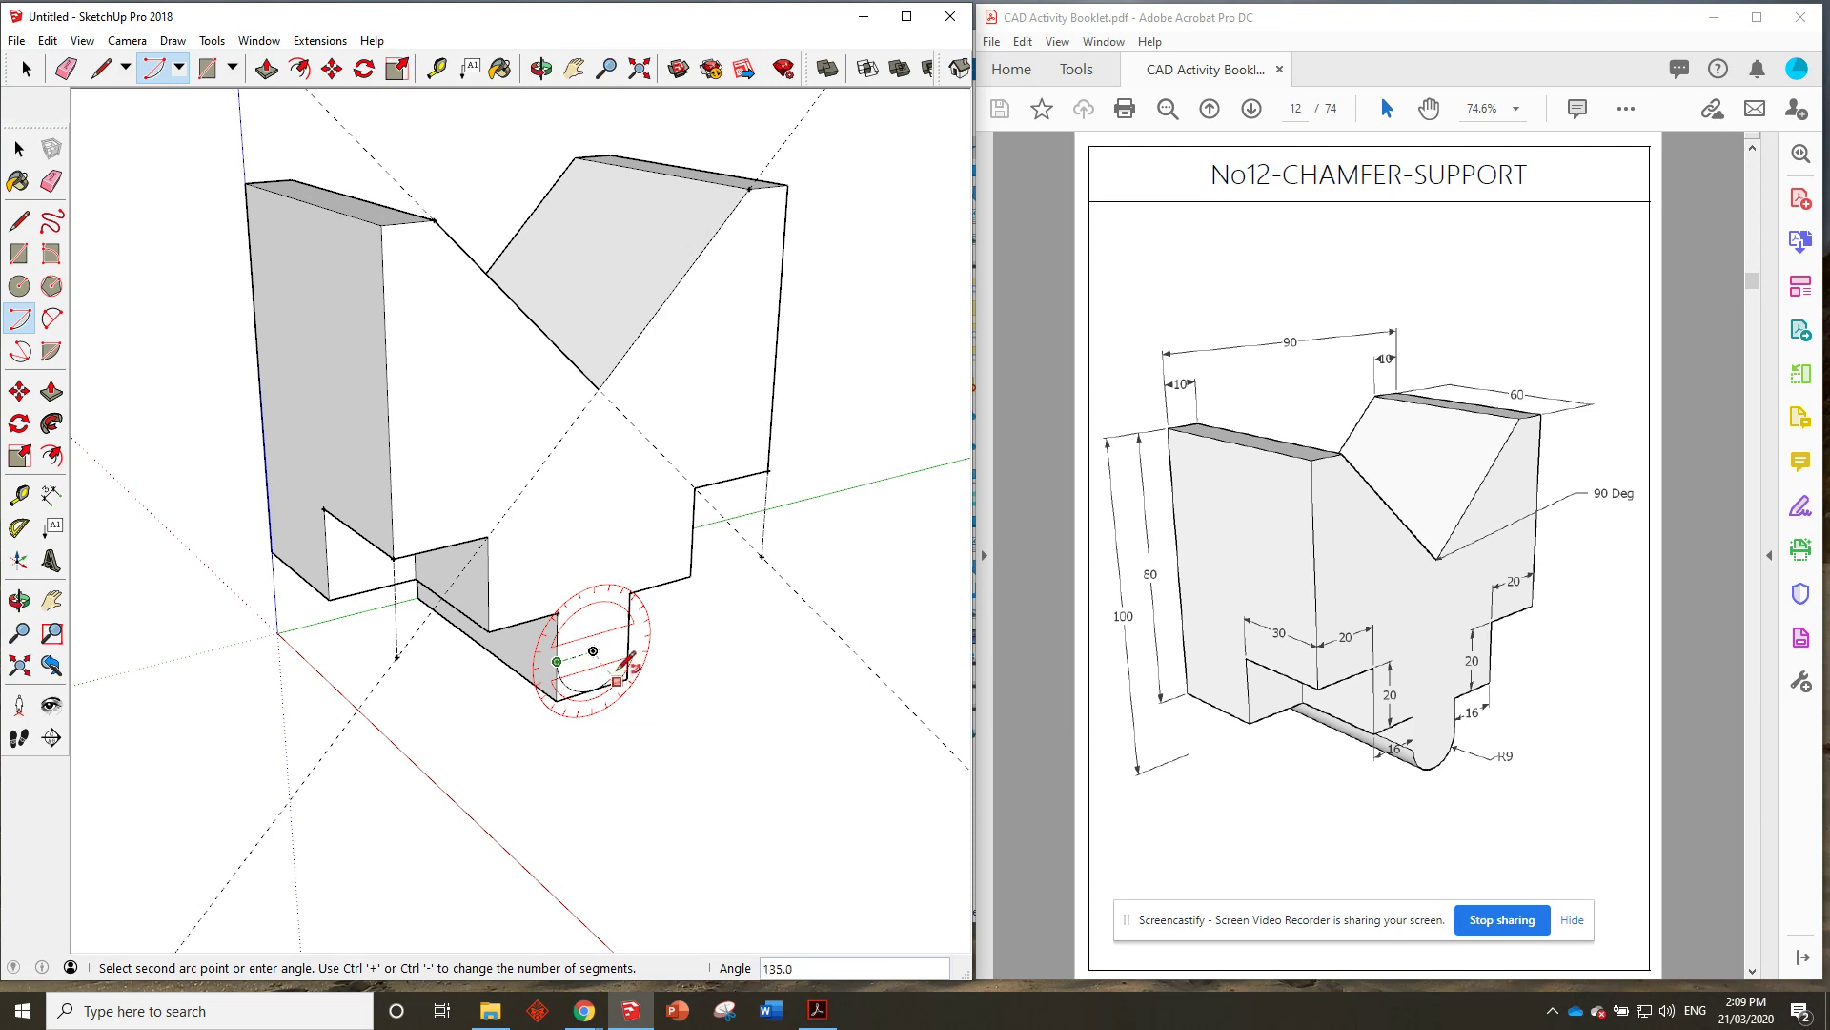
{"action": "left_click", "coordinate": [630, 641]}
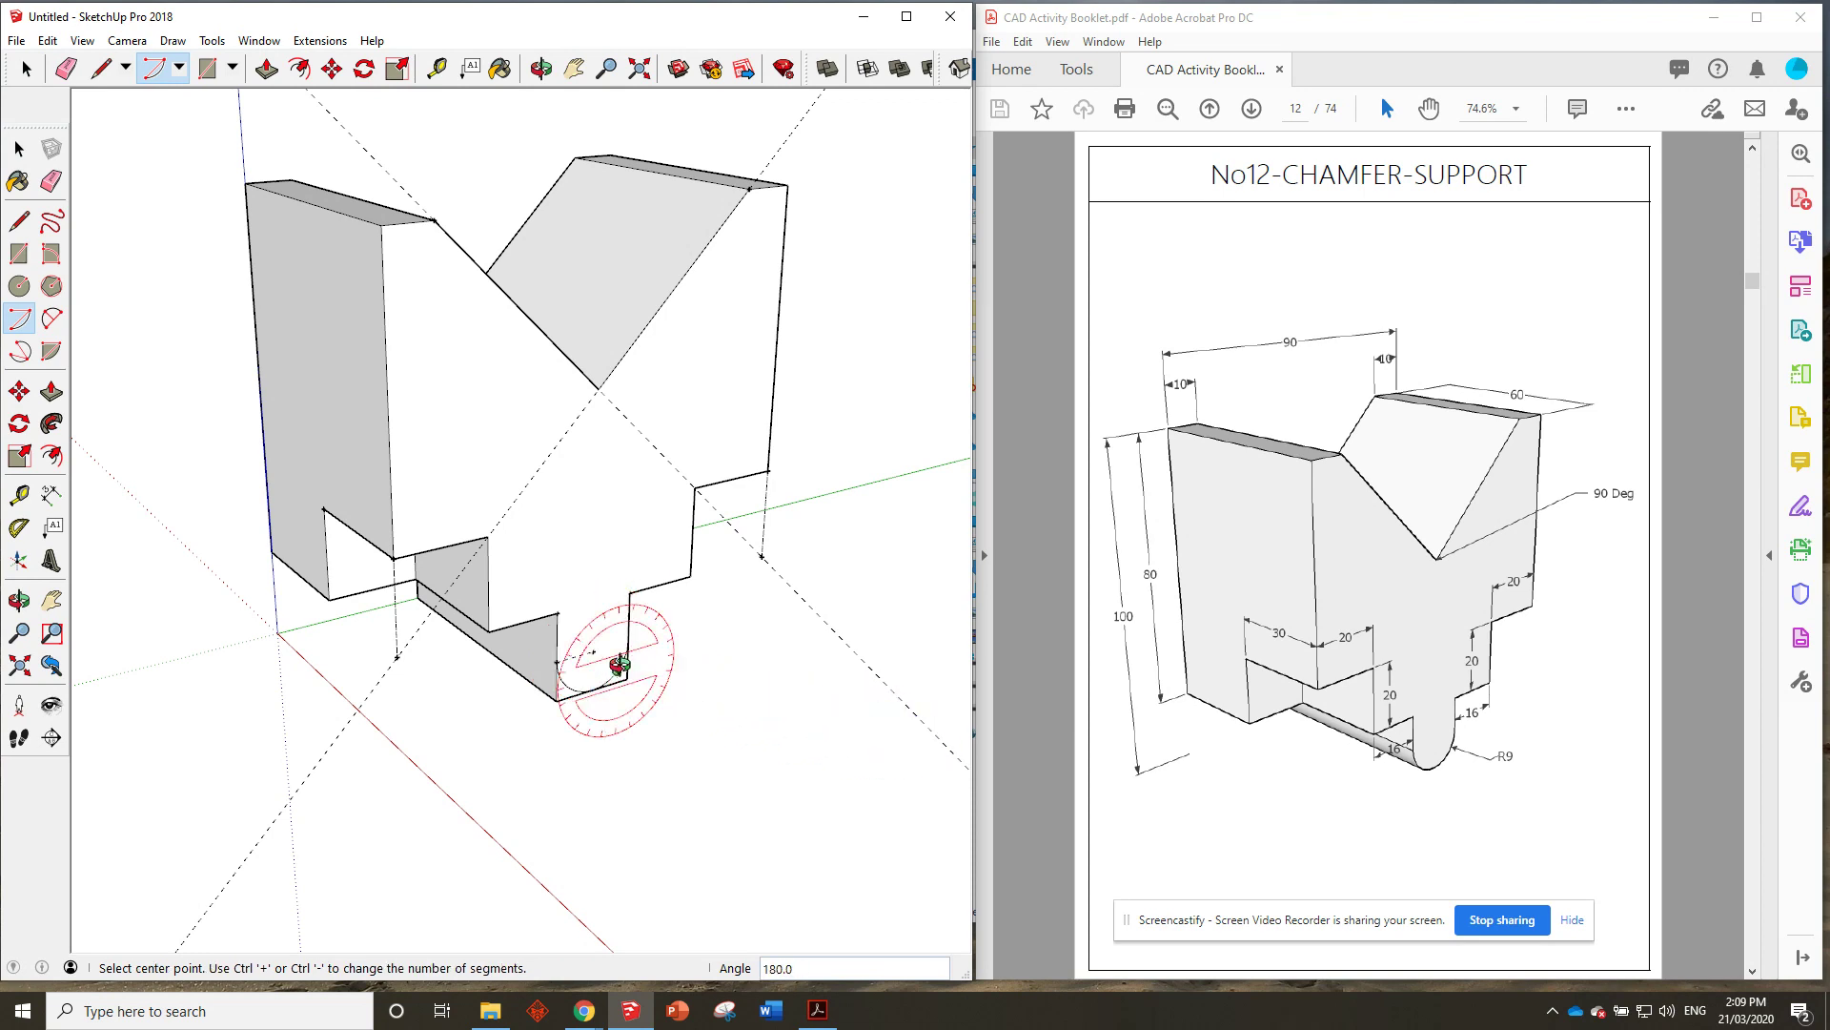
Push both corner faces outside the arc back 60 mm through the full depth to round the base.
{"action": "middle_click_drag", "start_coordinate": [613, 756], "coordinate": [747, 470]}
{"action": "left_click", "coordinate": [267, 68]}
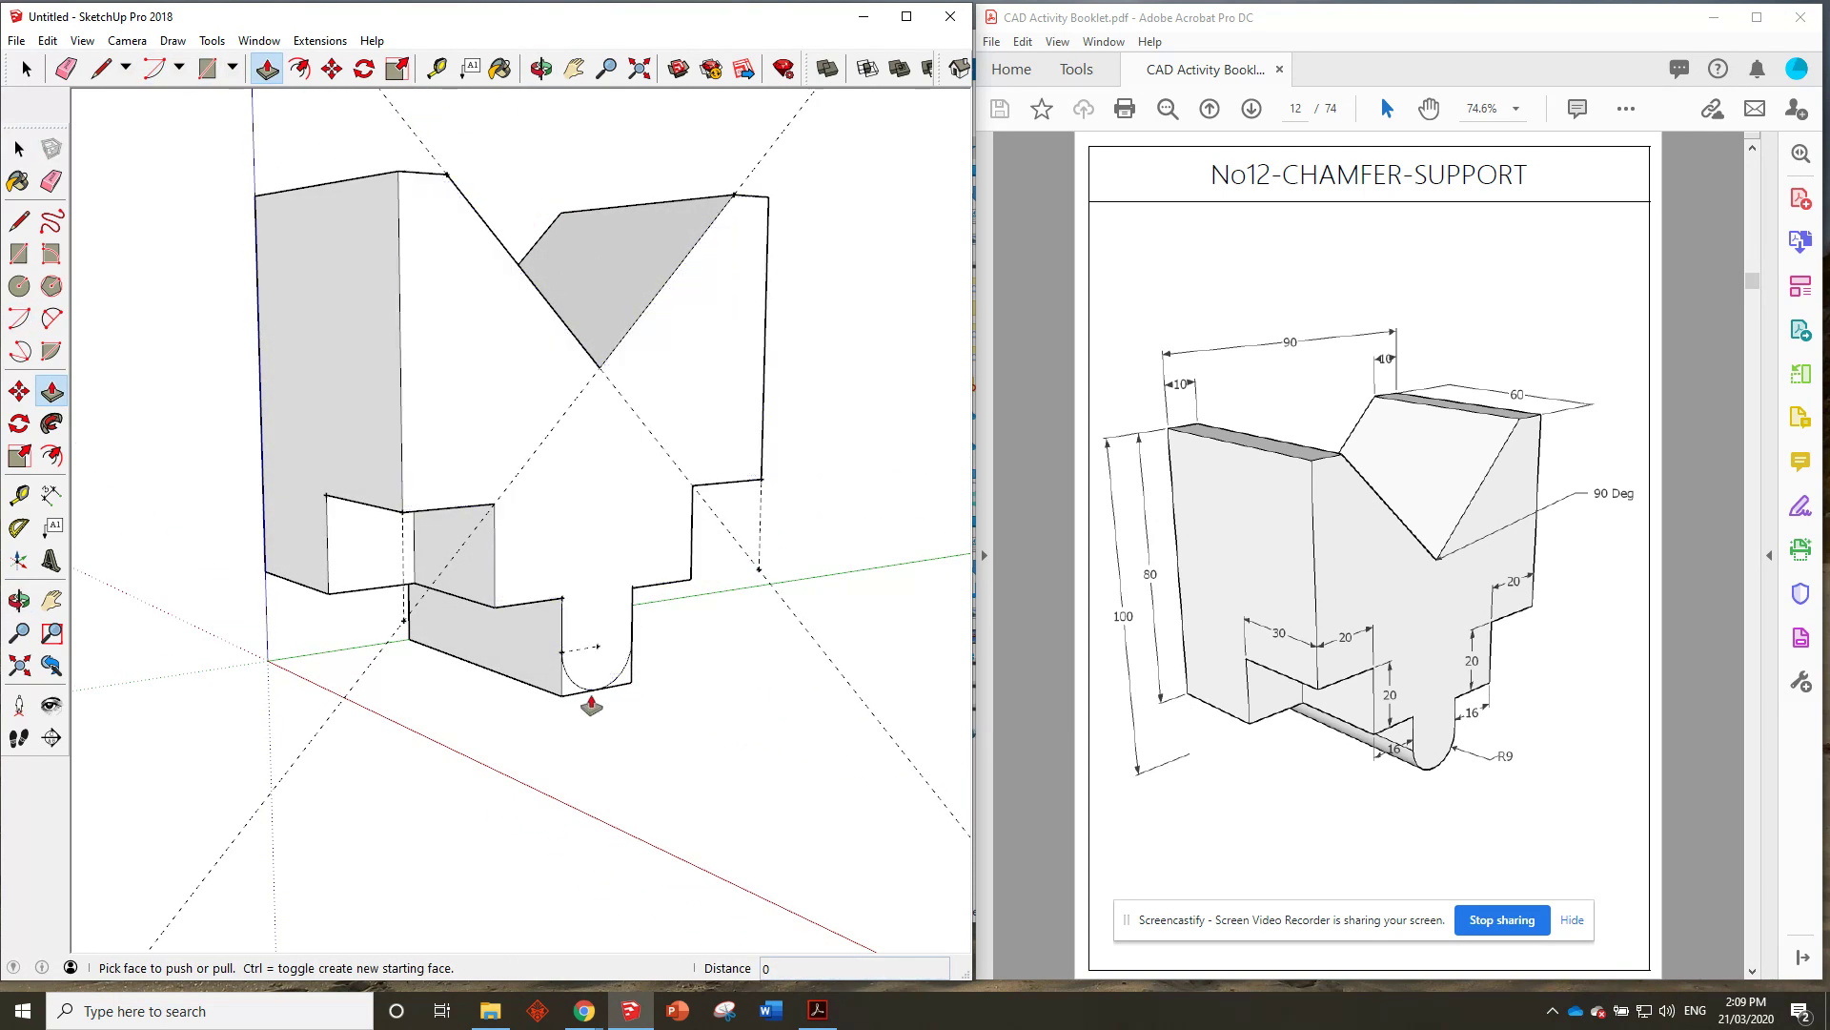
{"action": "left_click", "coordinate": [576, 687]}
{"action": "left_click", "coordinate": [620, 678]}
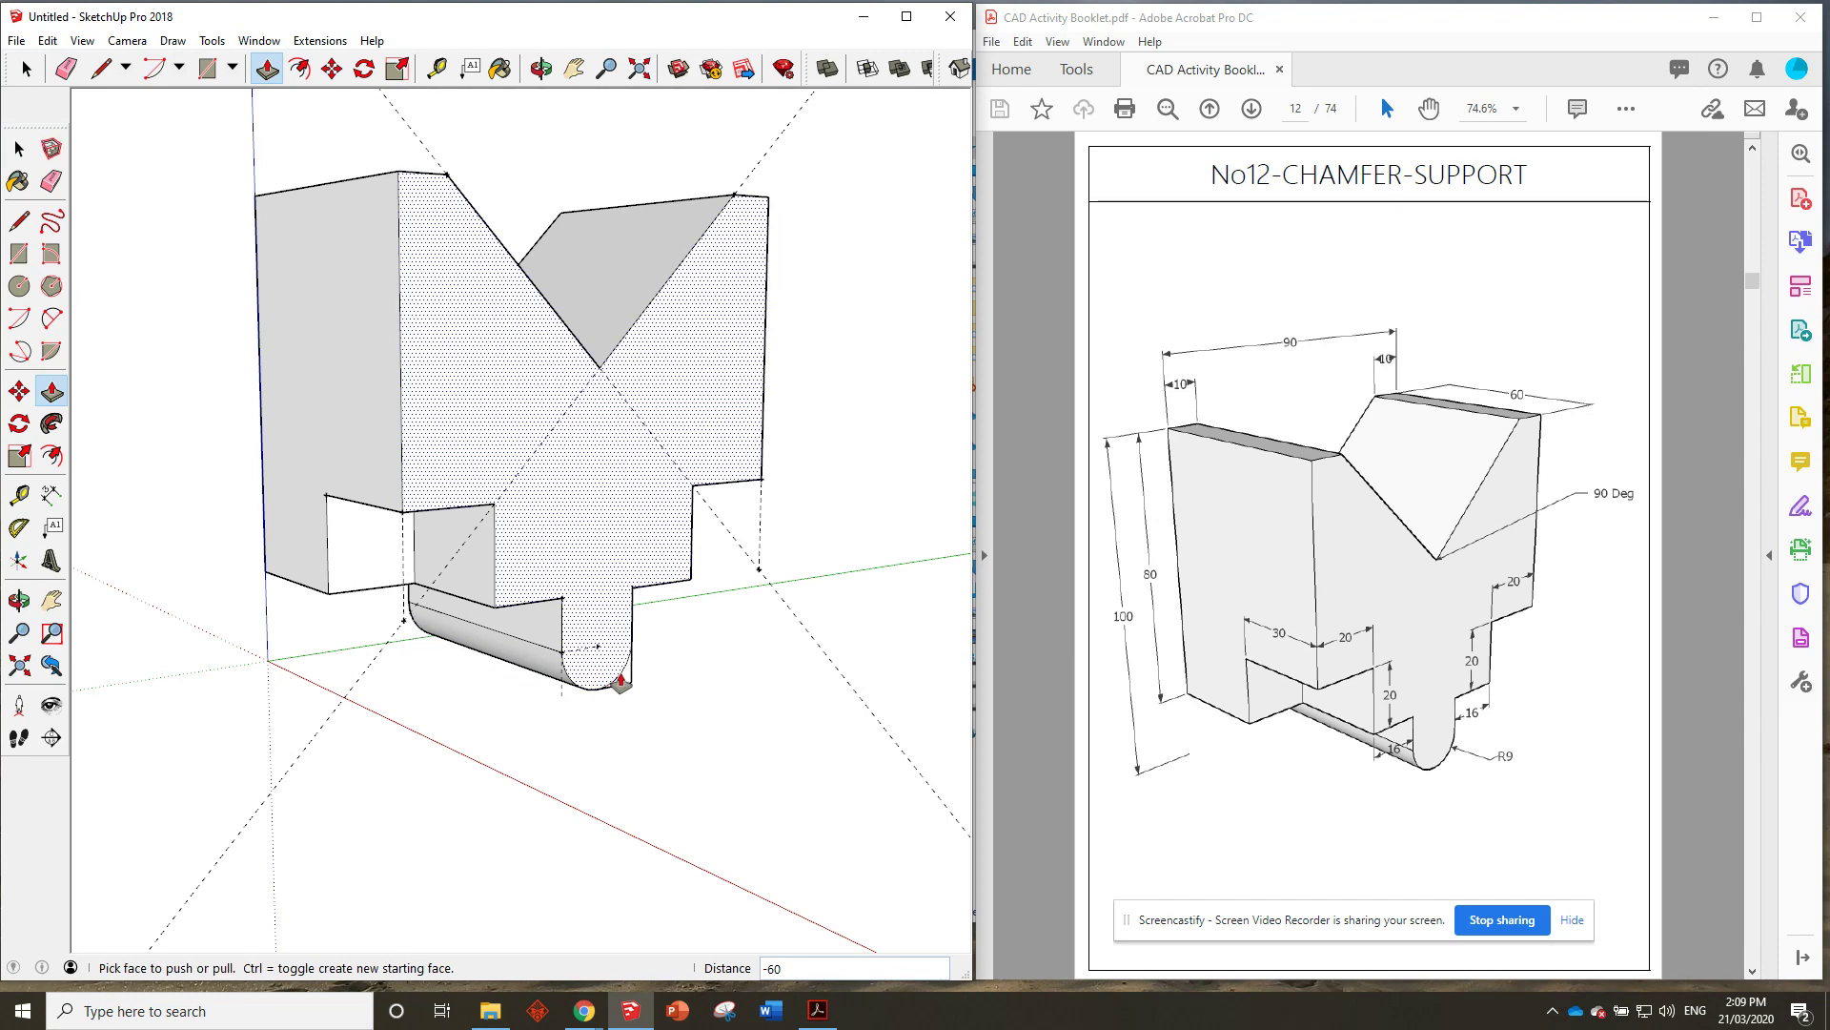
Delete all guides from the finished chamfer support model.
{"action": "middle_click_drag", "start_coordinate": [604, 518], "coordinate": [619, 649]}
{"action": "middle_click_drag", "start_coordinate": [437, 274], "coordinate": [748, 331]}
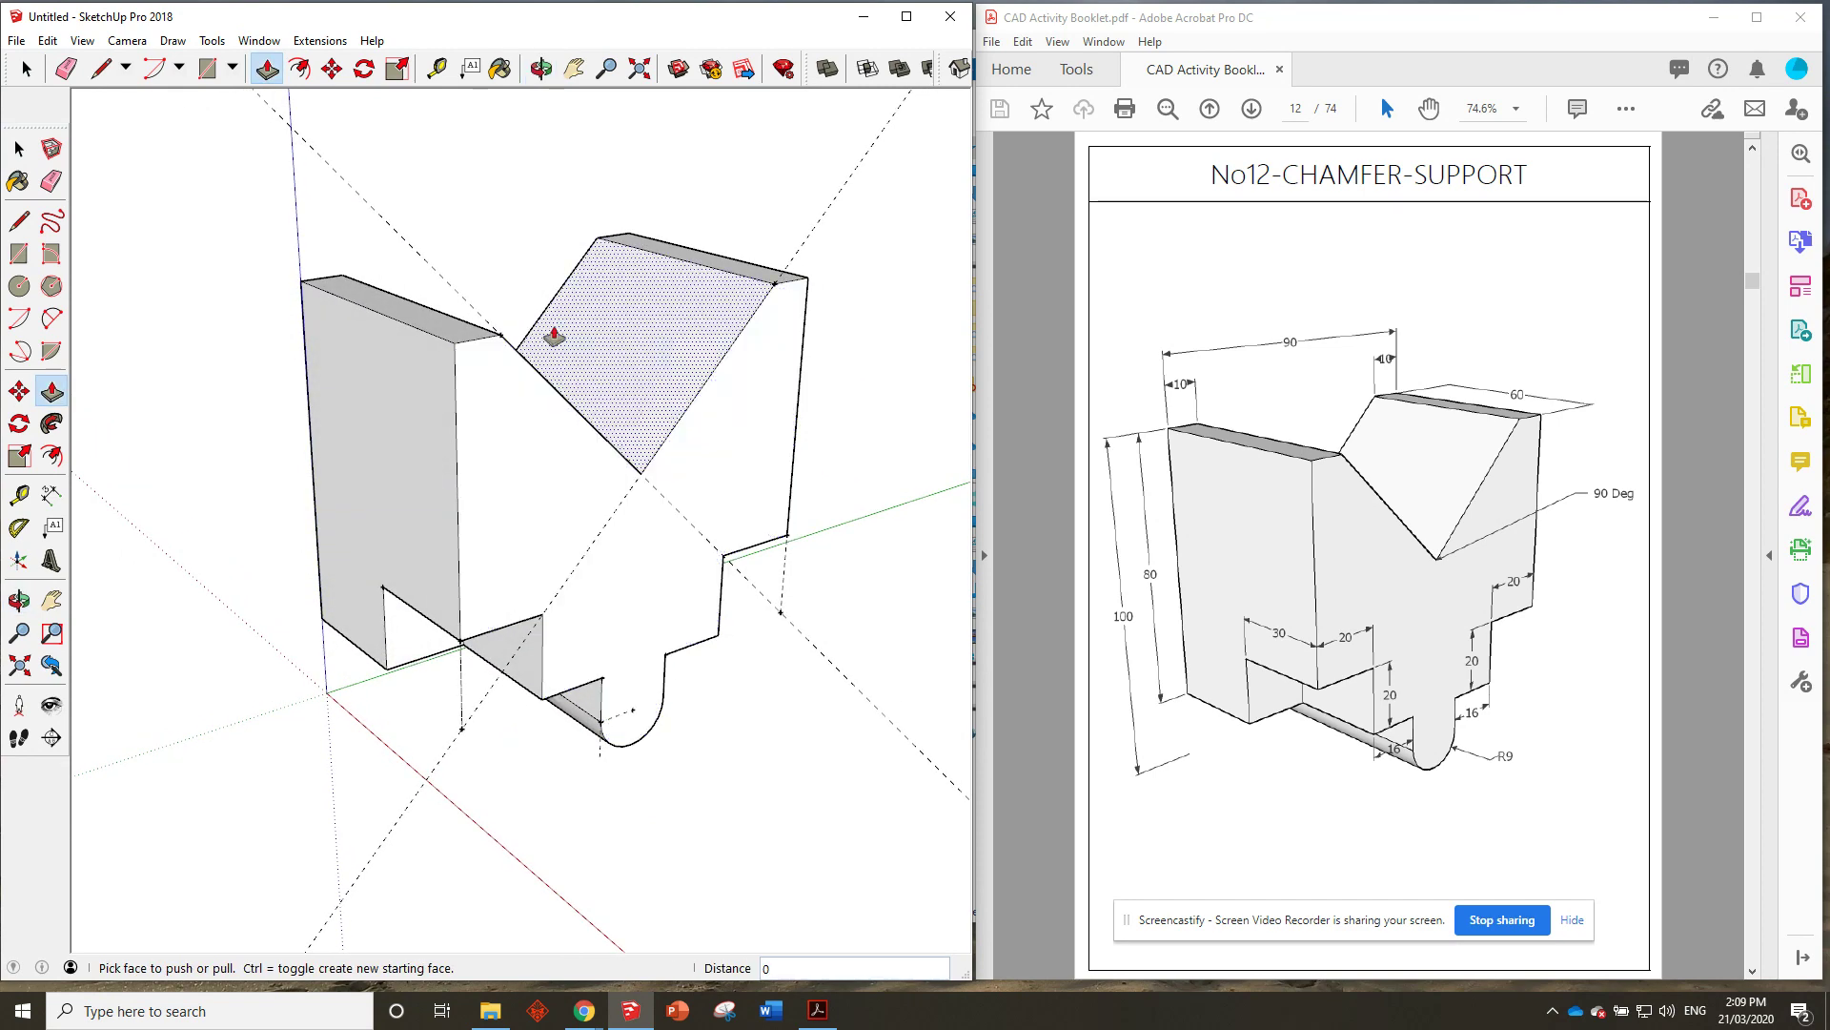
{"action": "left_click", "coordinate": [48, 40]}
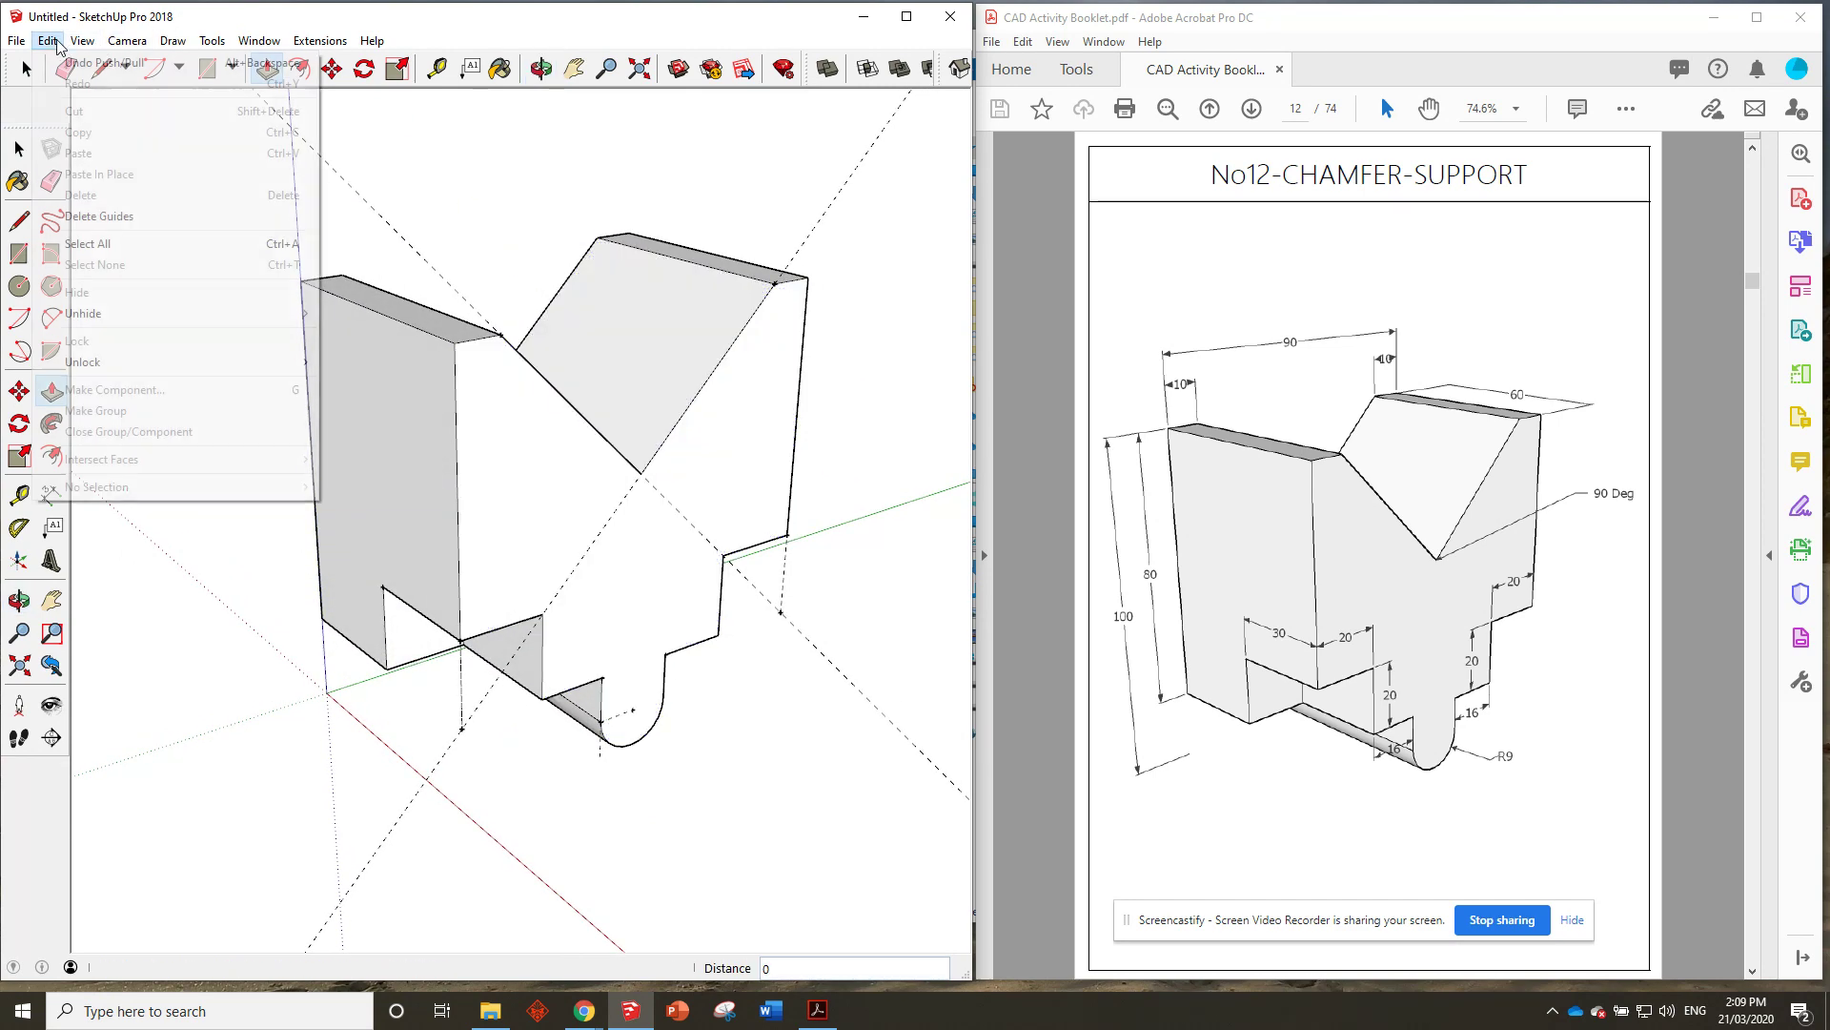
{"action": "left_click", "coordinate": [129, 221]}
{"action": "mouse_move", "coordinate": [429, 381]}
{"action": "middle_mouse_down"}
{"action": "mouse_move", "coordinate": [397, 371]}
{"action": "mouse_move", "coordinate": [405, 396]}
{"action": "mouse_move", "coordinate": [398, 376]}
{"action": "middle_mouse_up"}
Save the model as No12-CHAMFER-SUPPORT in the CAD Activities folder.
{"action": "left_click", "coordinate": [16, 40]}
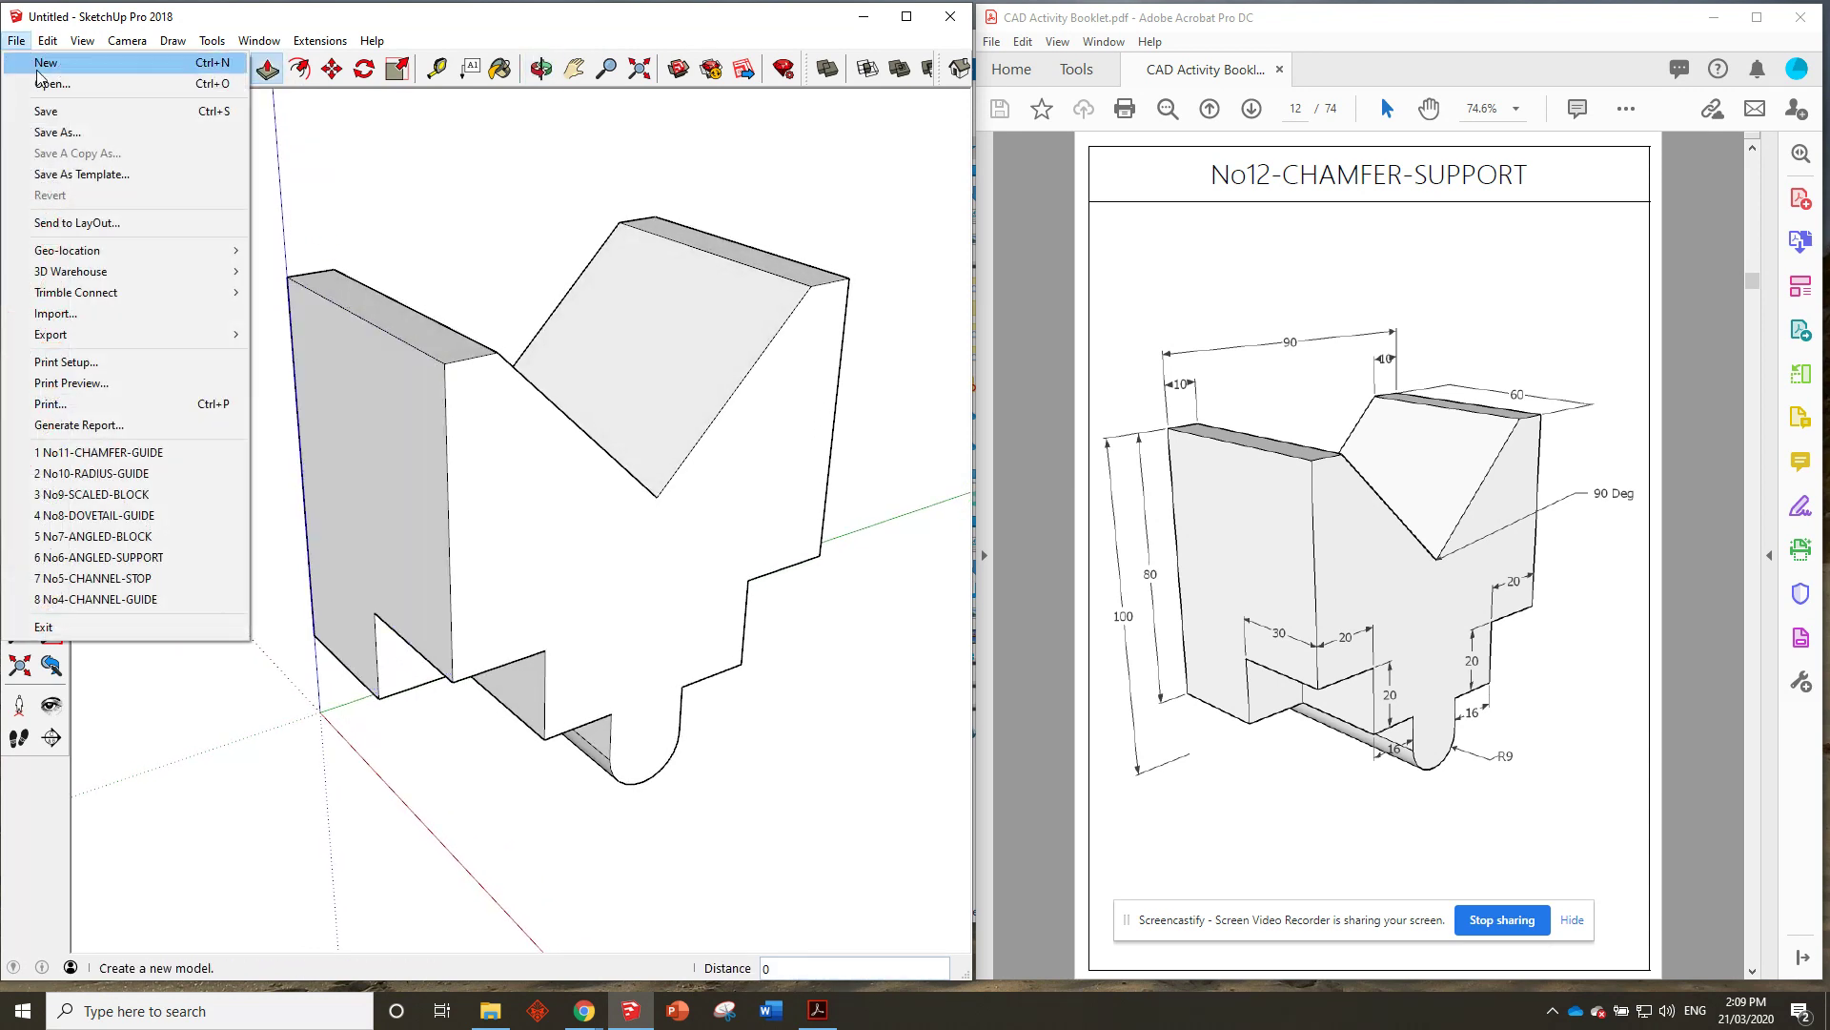
{"action": "left_click", "coordinate": [57, 111]}
{"action": "type", "text": "No12-CHAMFER-SUPPORT"}
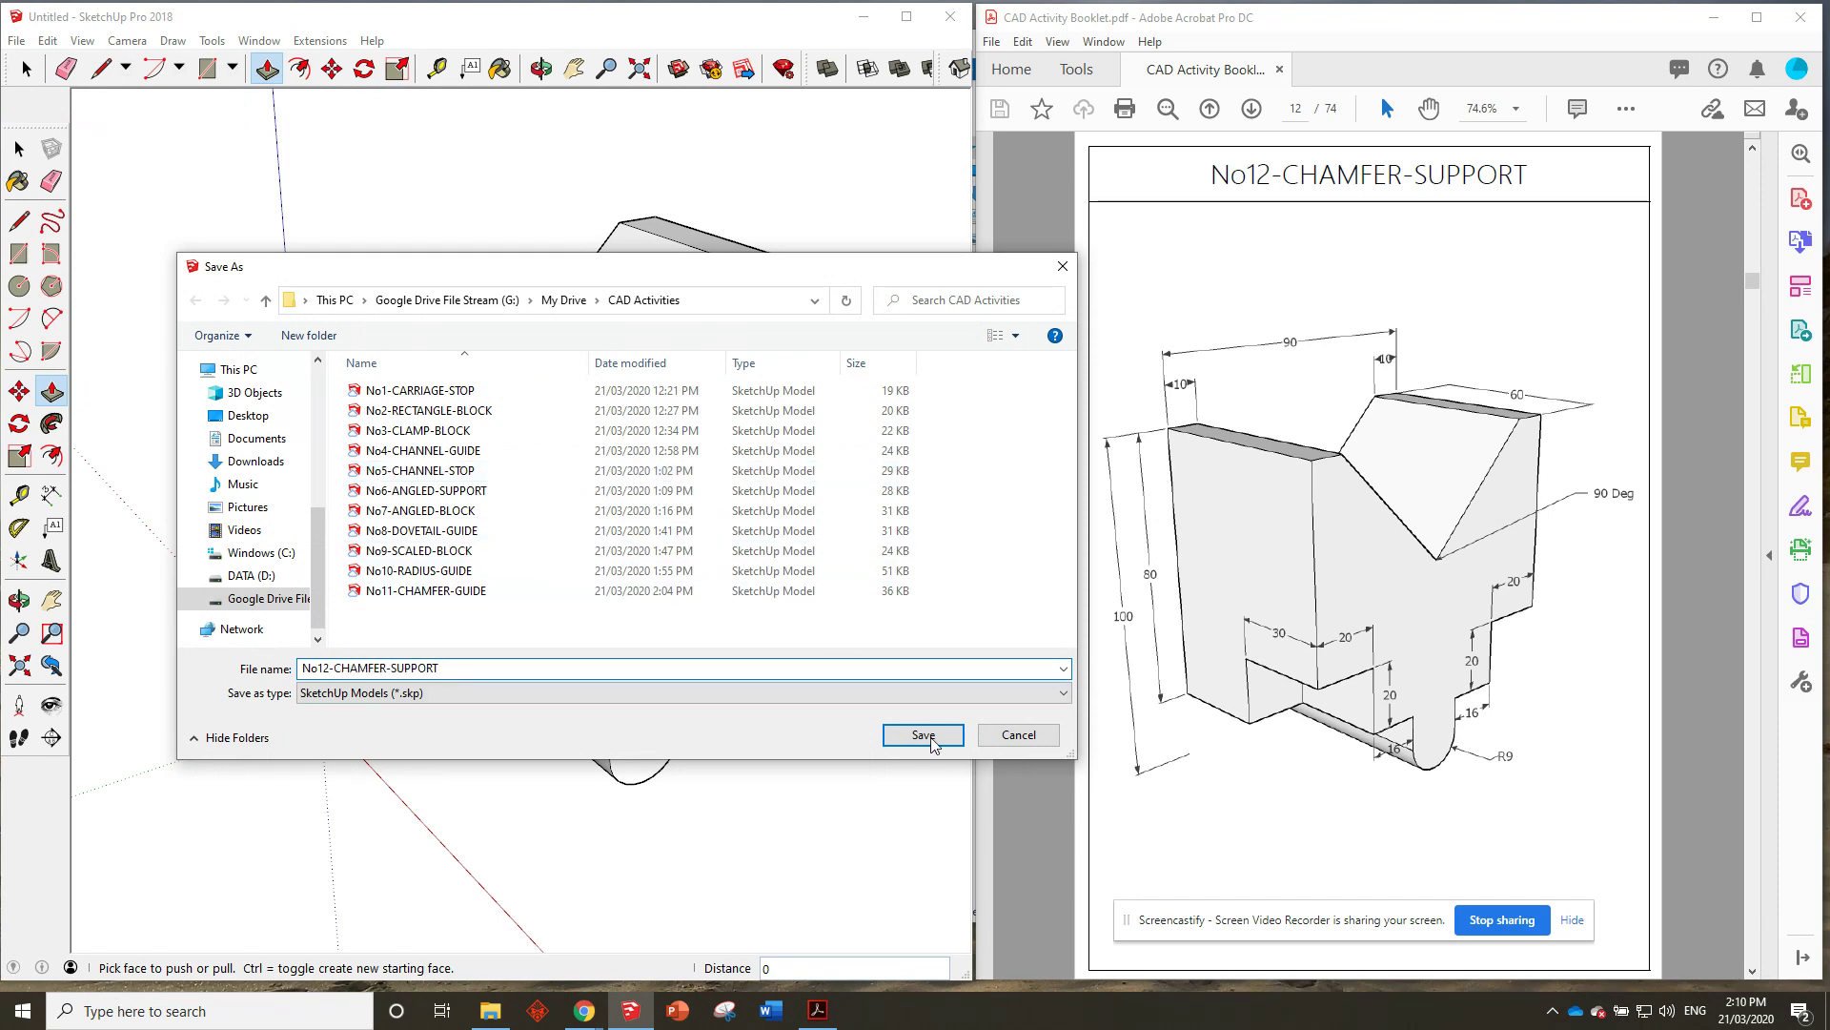
{"action": "left_click", "coordinate": [927, 735]}
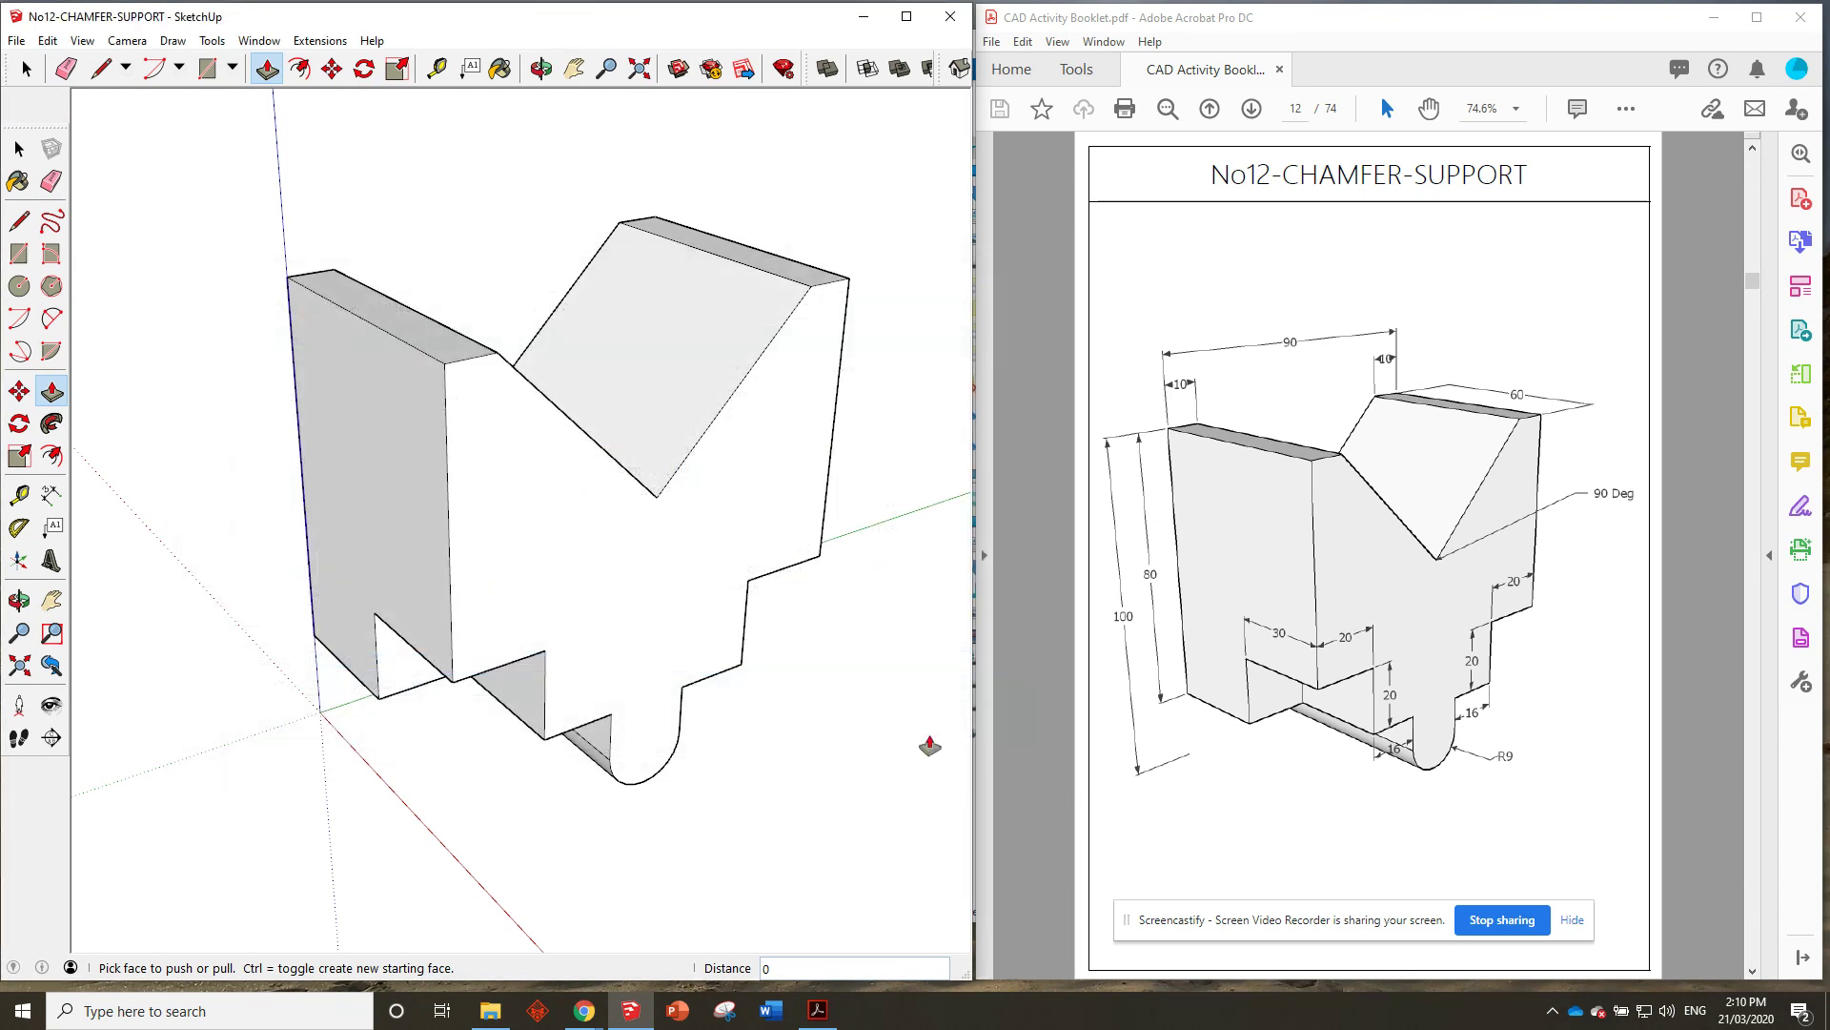
Start a new model and advance the PDF booklet in Adobe Acrobat to the No13-BEARING-BLOCK drawing on page 13.
{"action": "left_click", "coordinate": [16, 40]}
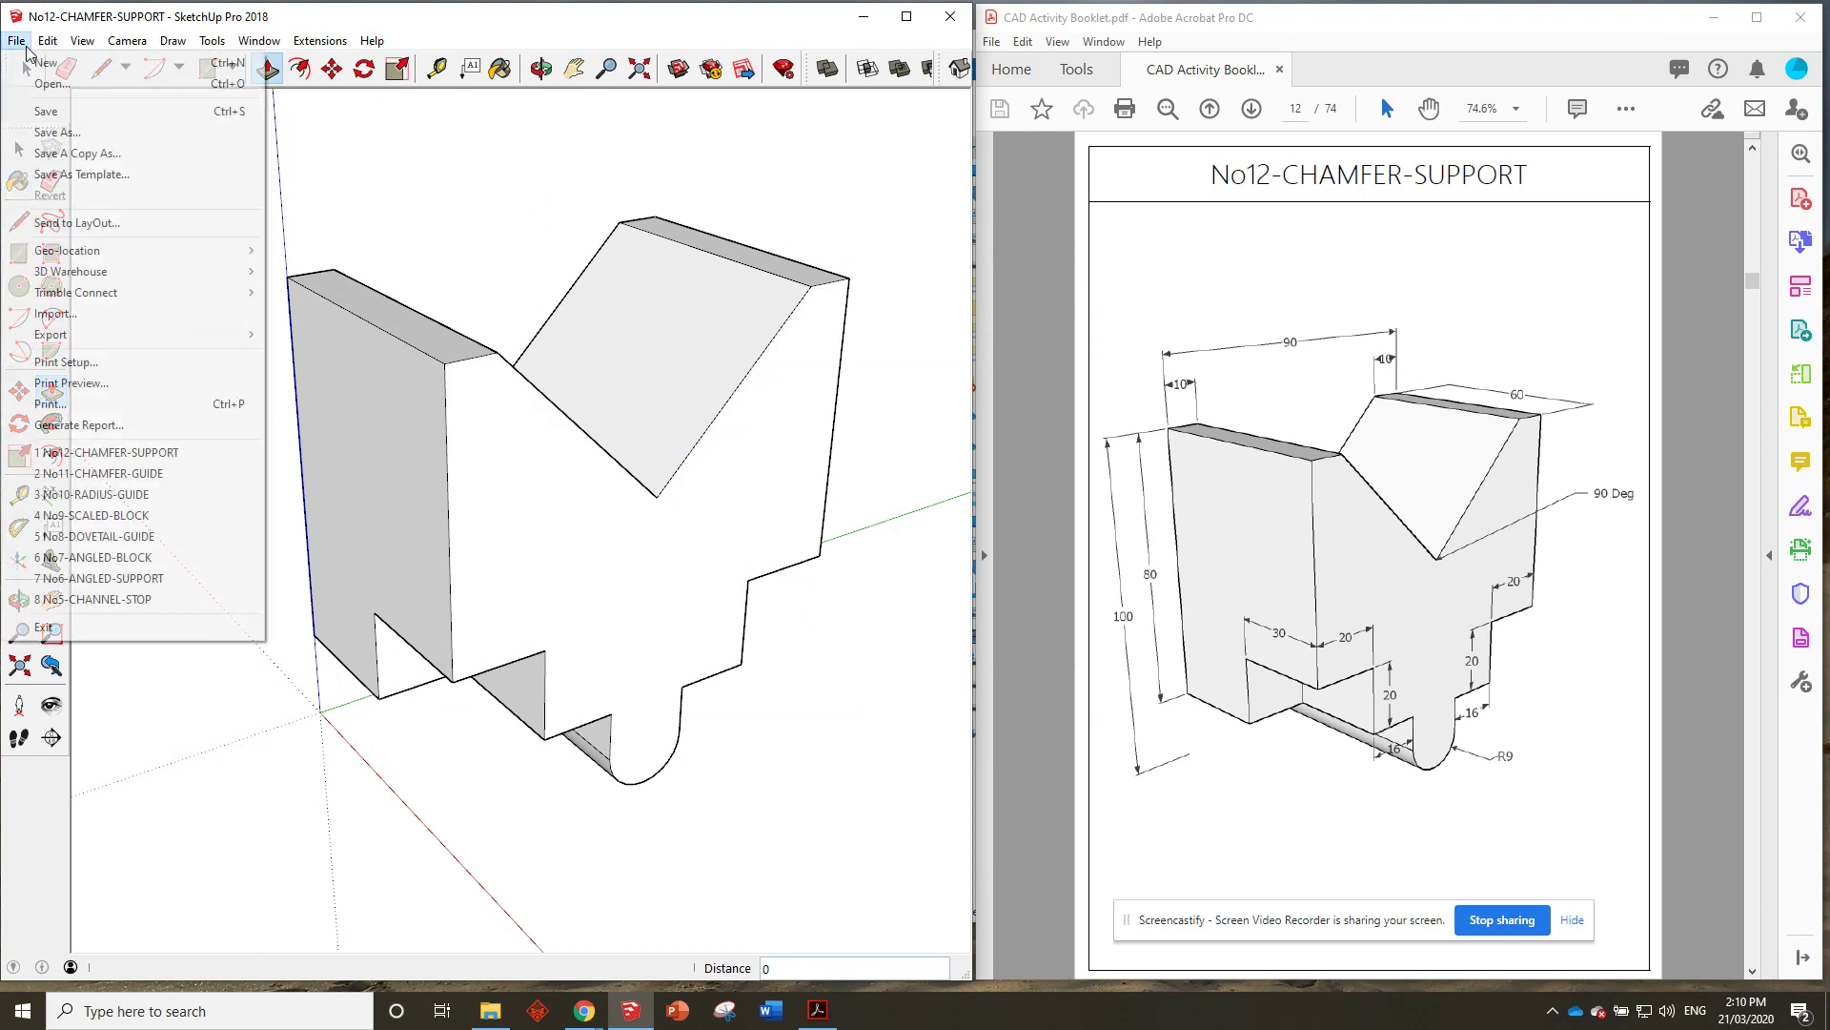
{"action": "left_click", "coordinate": [29, 55]}
{"action": "scroll", "coordinate": [1219, 325], "scroll_direction": "down", "scroll_amount": 1}
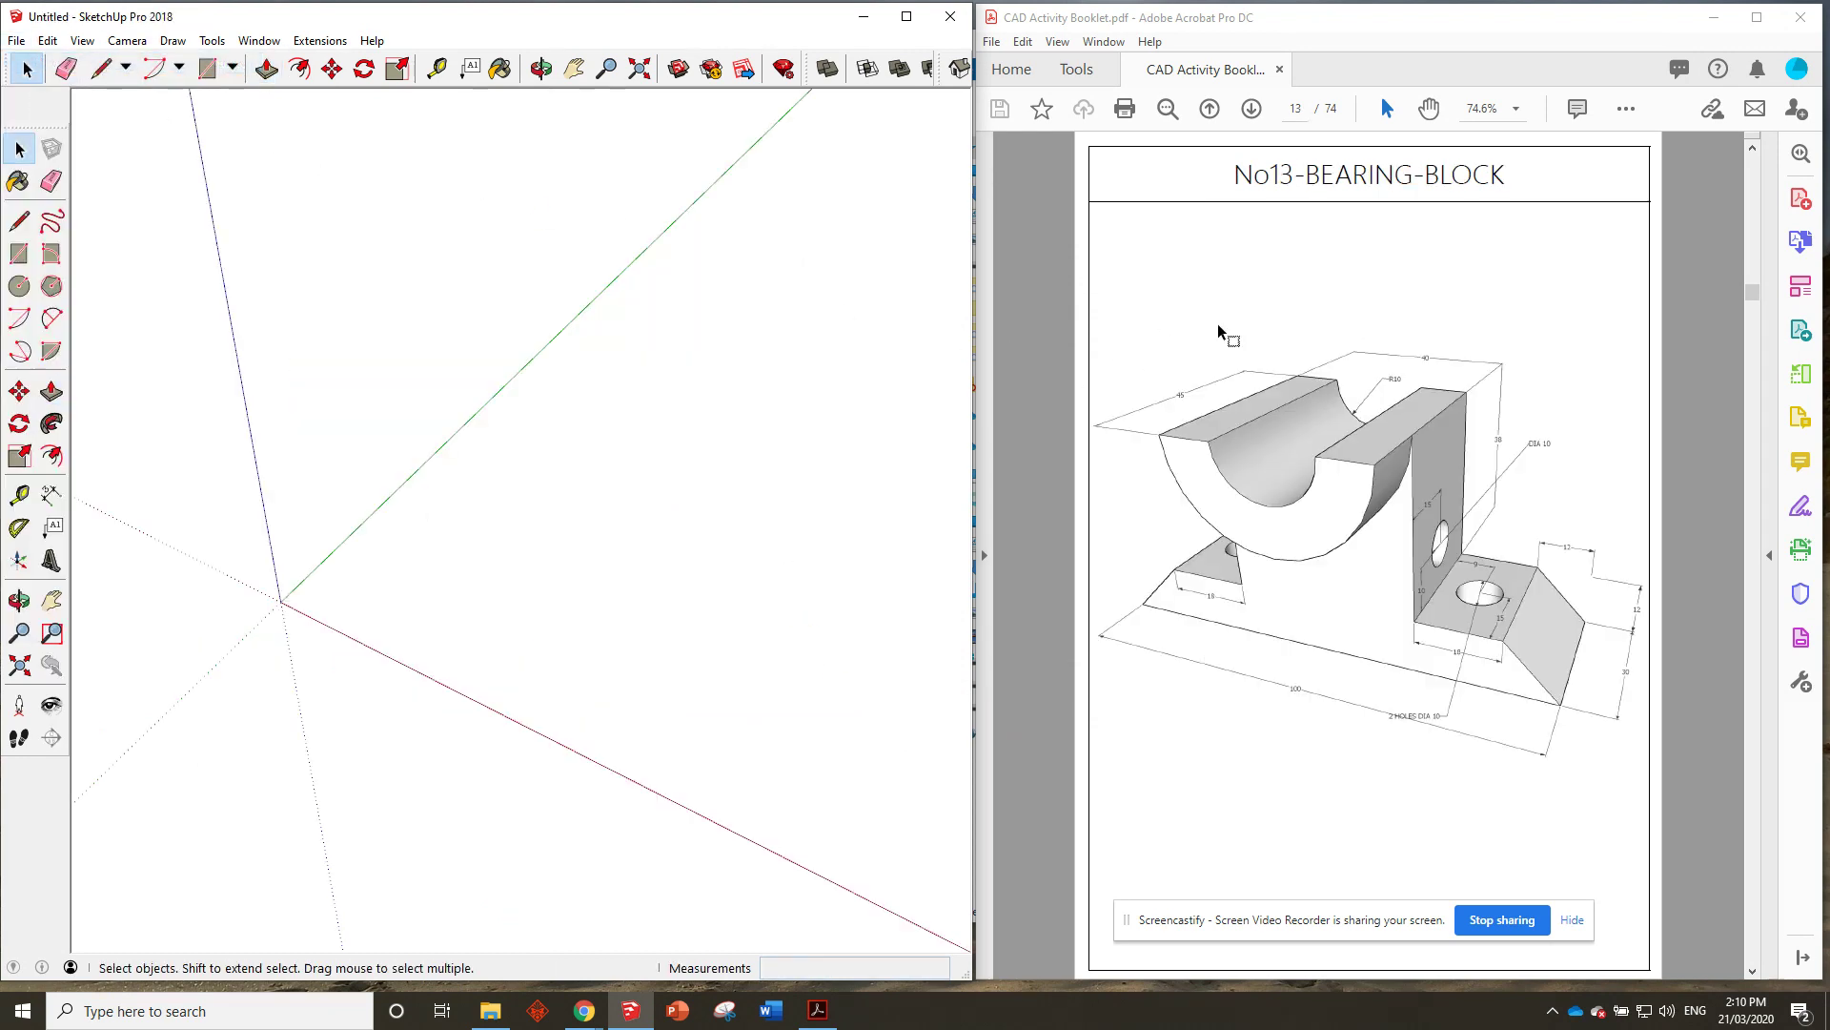